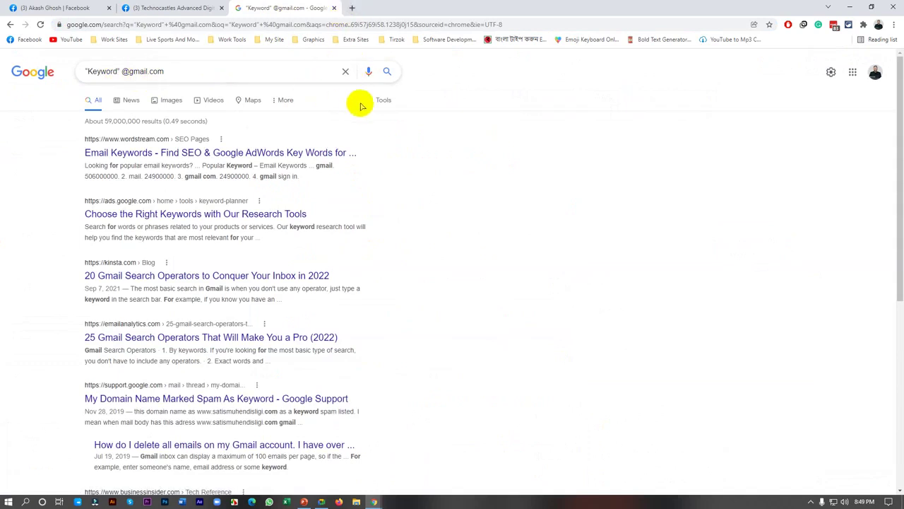
Open the Surf7.net Free Email Extractor Lite site in a new browser tab and copy its web address
click(354, 9)
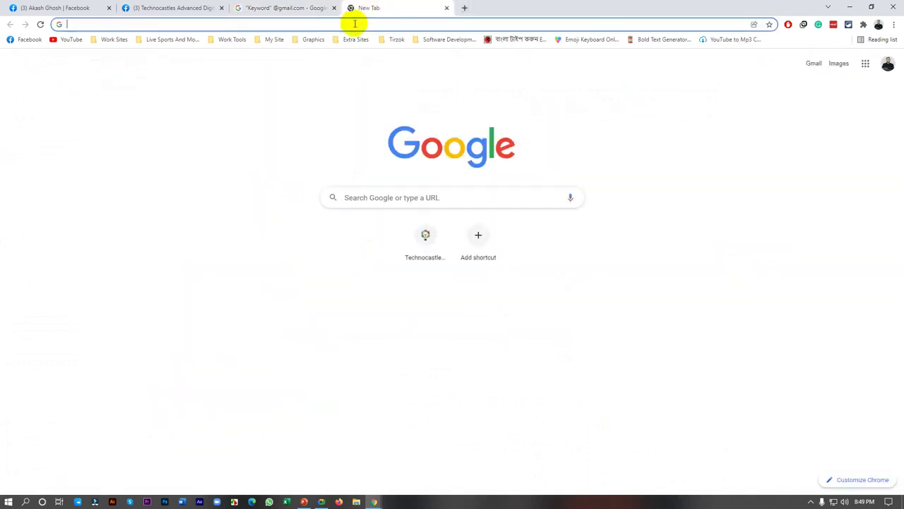
text(s)
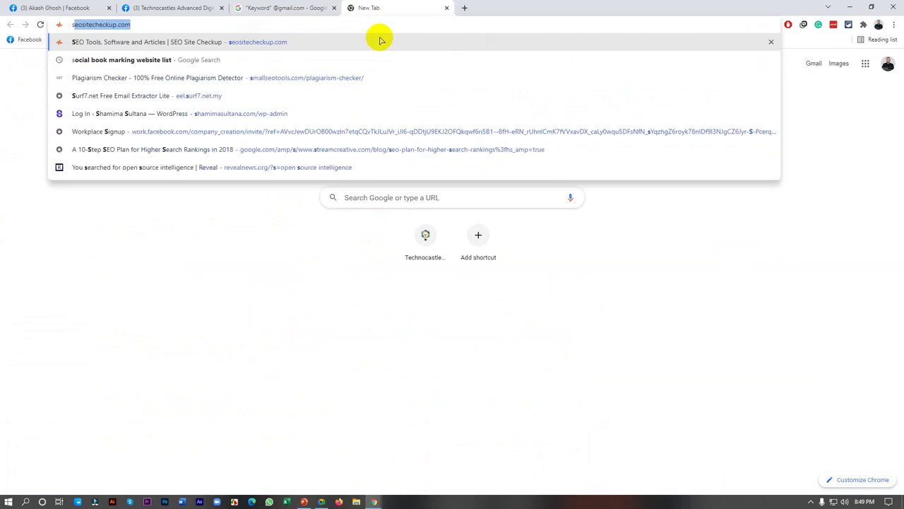
text(urf)
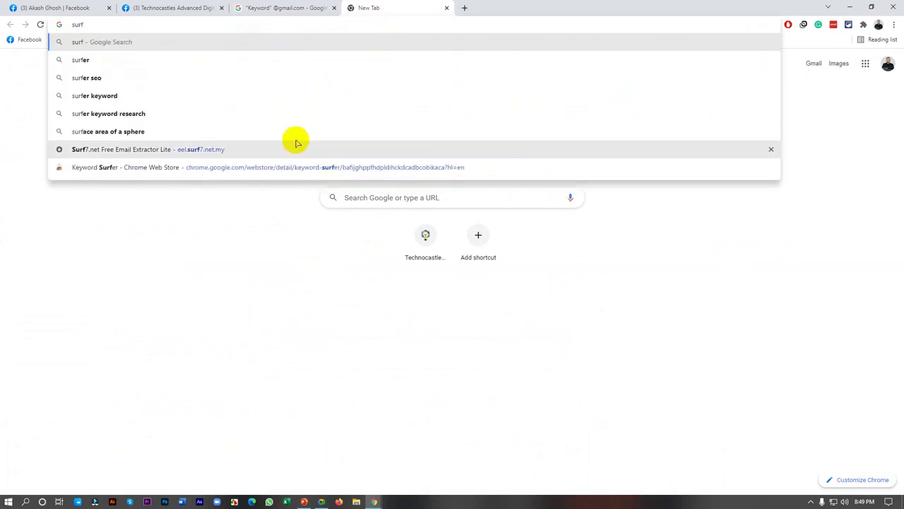
click(272, 149)
click(181, 24)
key(ctrl+c)
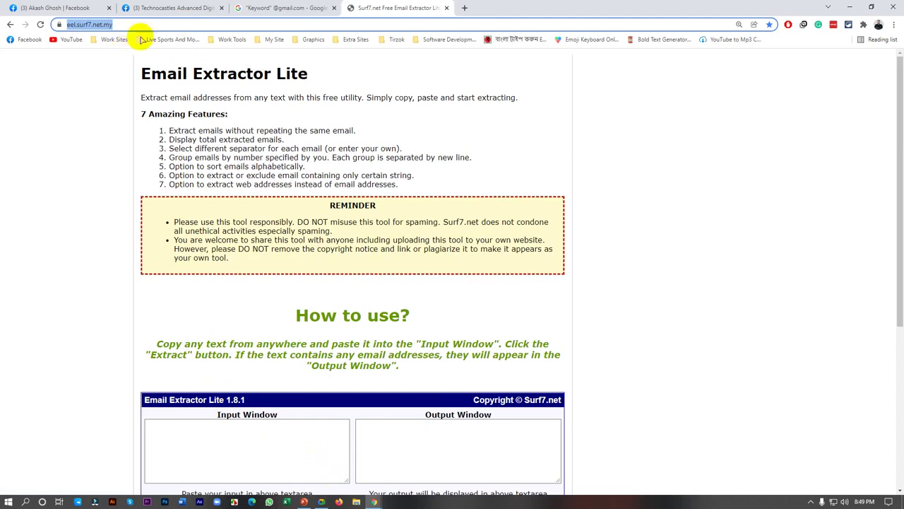
Try to post the copied extractor link in the Technocastles Advanced Digital Marketing Batch-17 Facebook group
click(166, 8)
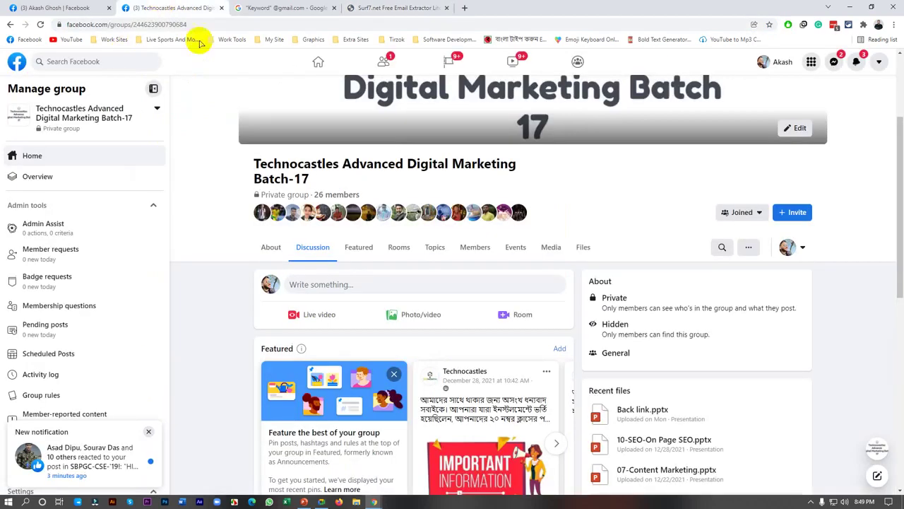
click(373, 286)
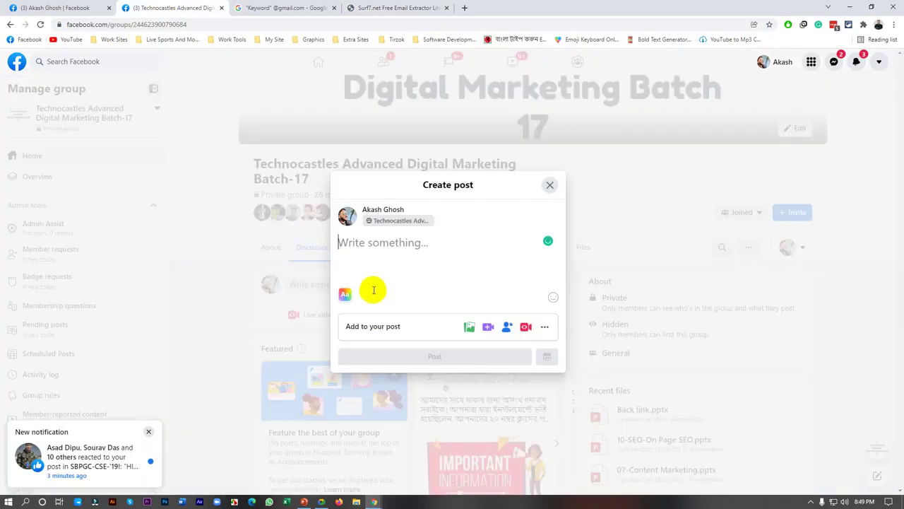
key(ctrl+v)
click(394, 351)
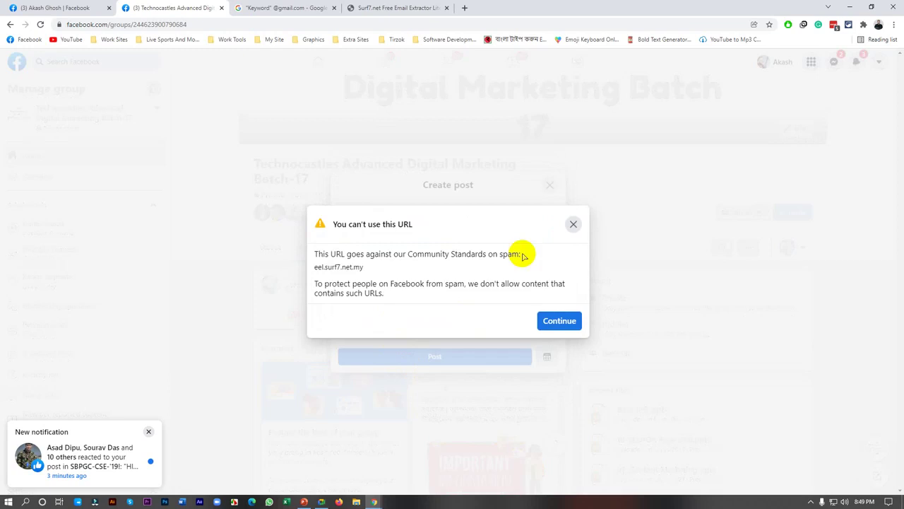
click(571, 226)
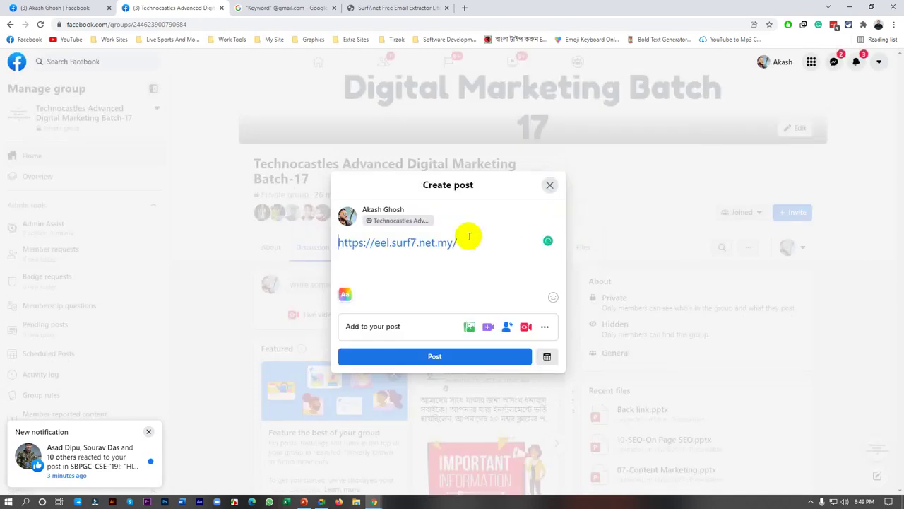
click(416, 242)
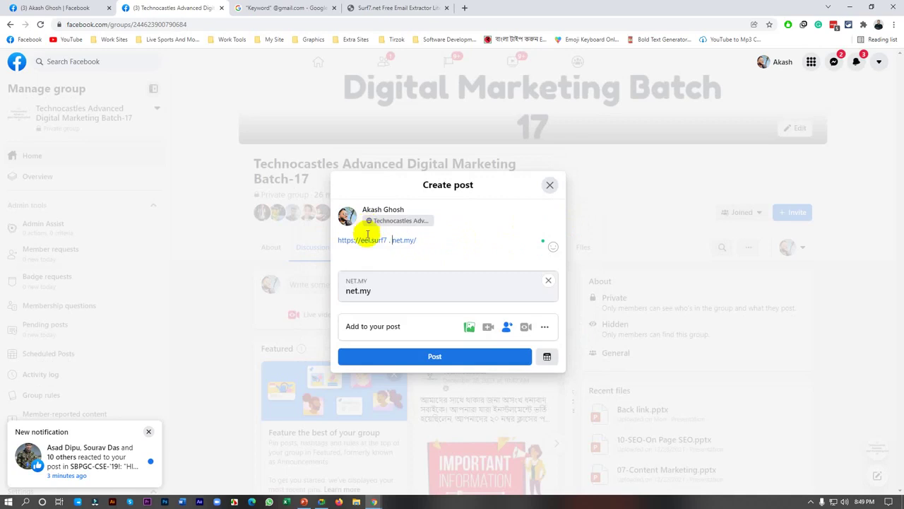
click(403, 240)
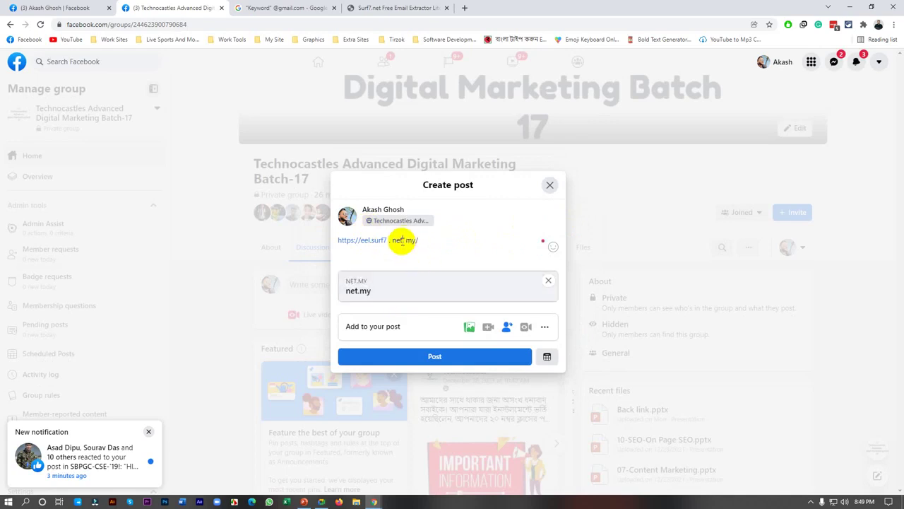
key(Left)
key(Left)
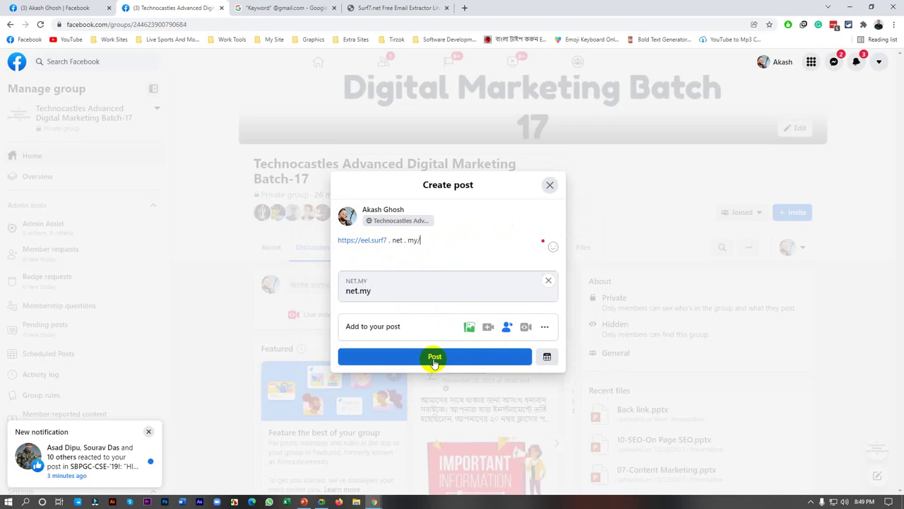
click(434, 357)
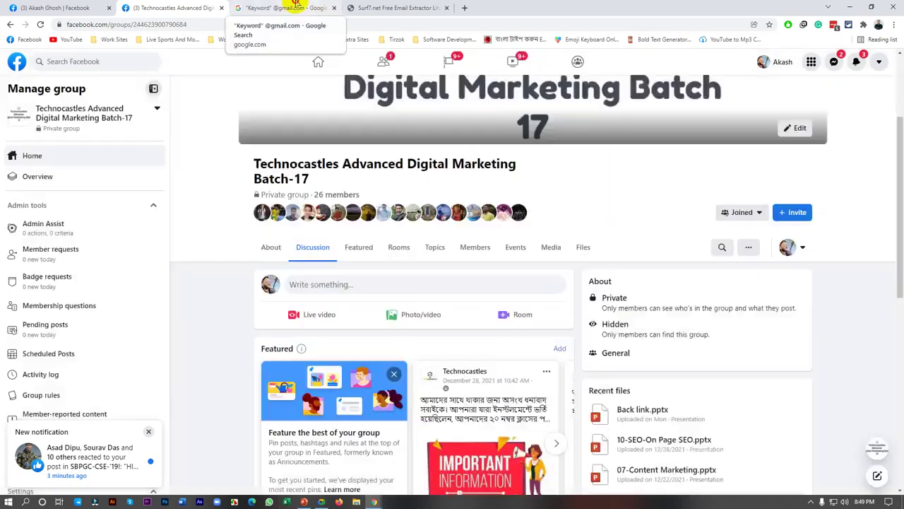
click(295, 6)
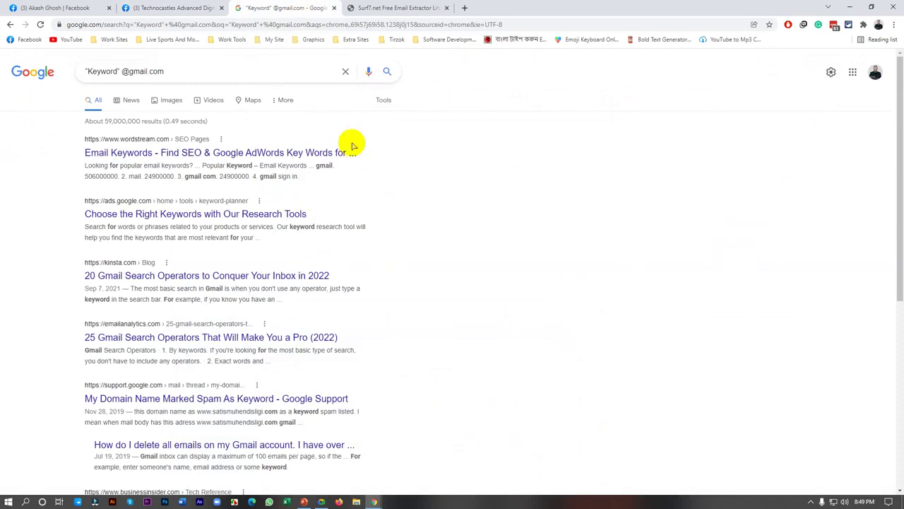
scroll(218, 339, down, 5)
scroll(394, 380, up, 10)
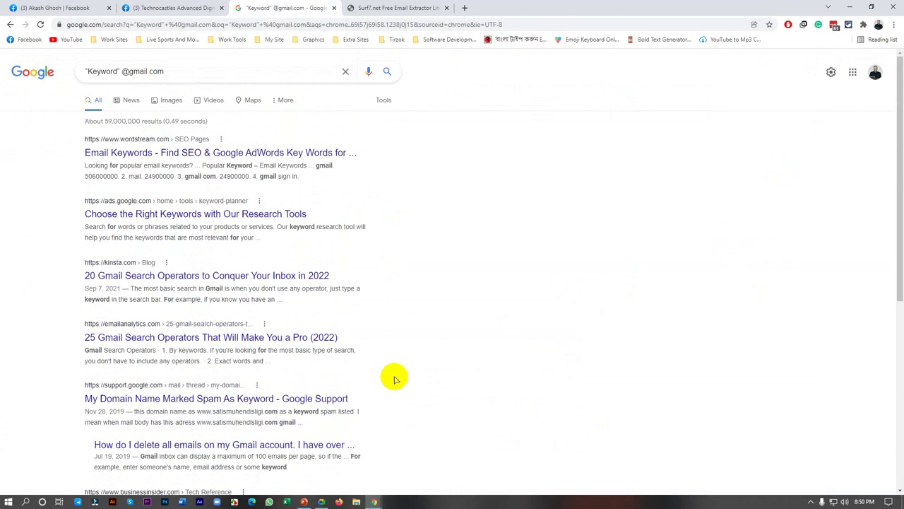
scroll(395, 380, down, 5)
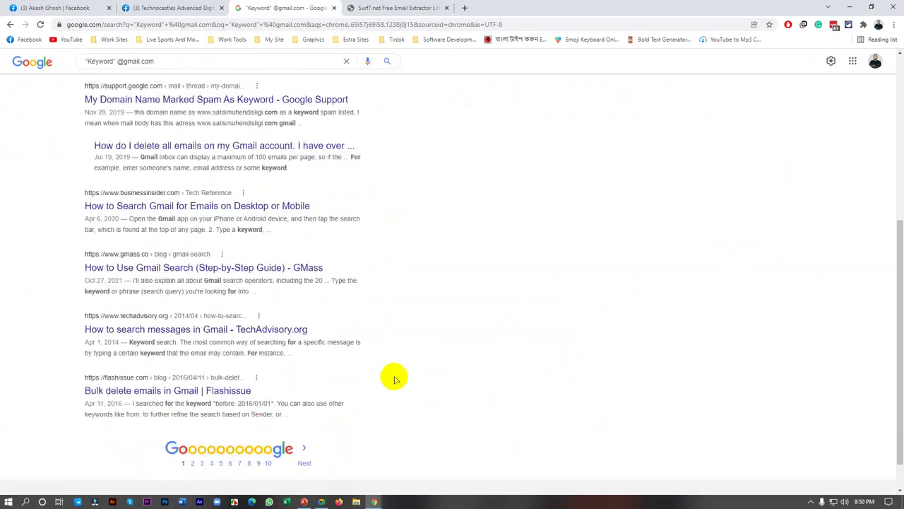
scroll(395, 380, up, 10)
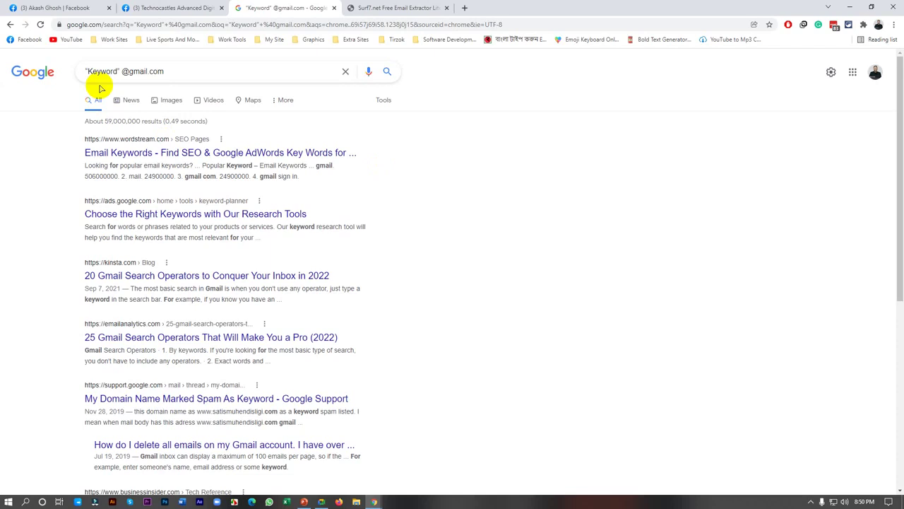
drag(191, 67, 76, 68)
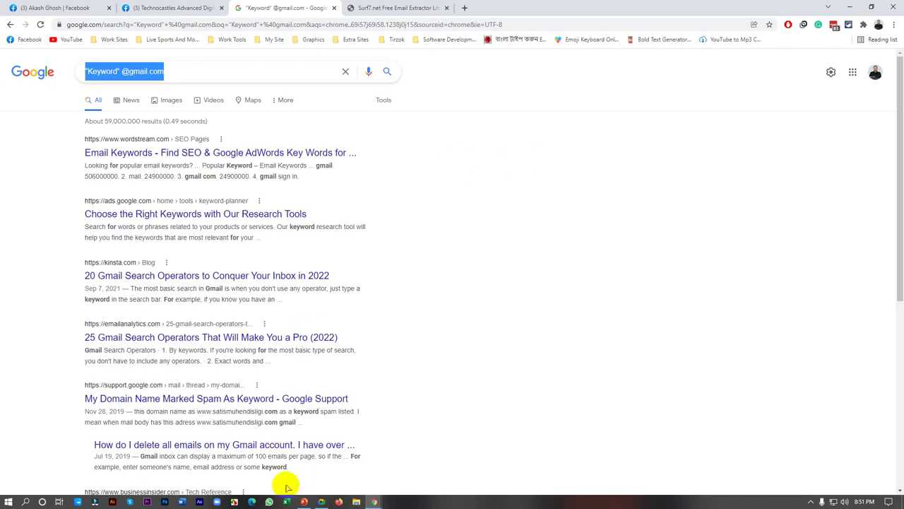
click(321, 501)
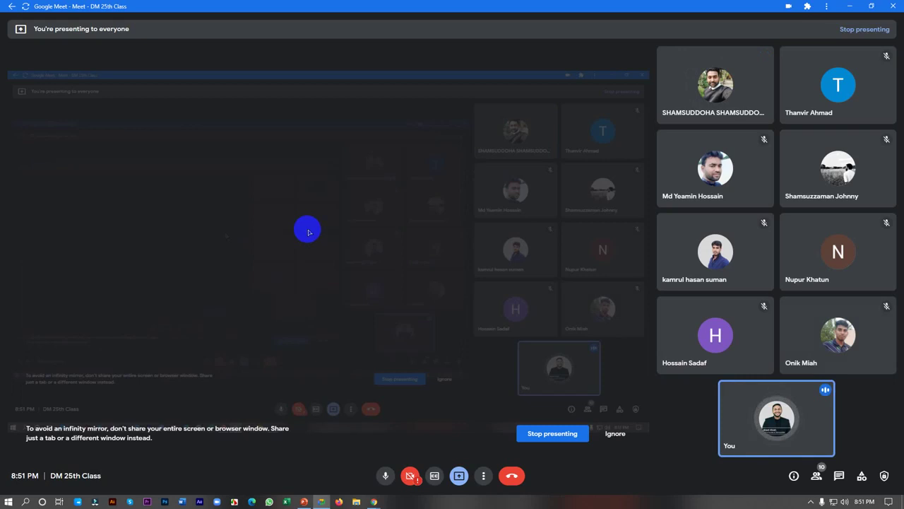
click(851, 5)
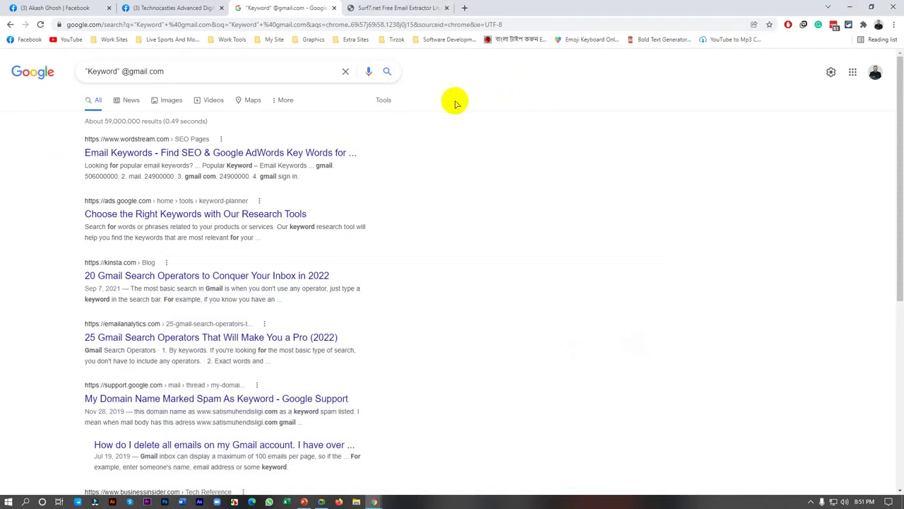
scroll(124, 279, down, 5)
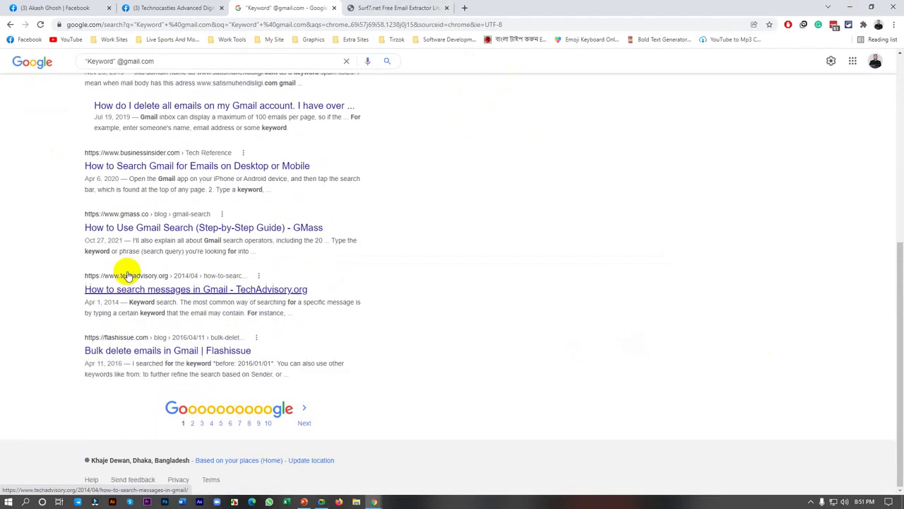
scroll(460, 288, up, 3)
scroll(459, 289, up, 2)
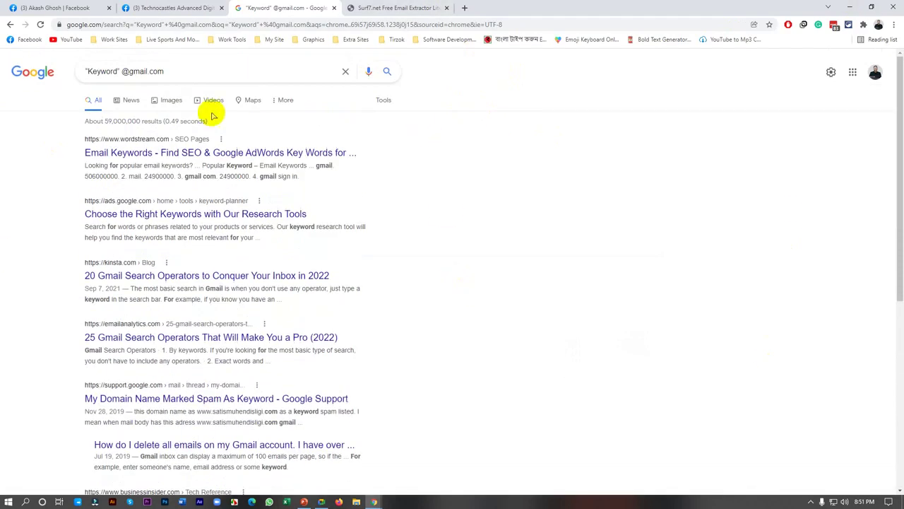
Set Google Search to show 50 results per page, save the search settings, and pass the robot check
click(830, 72)
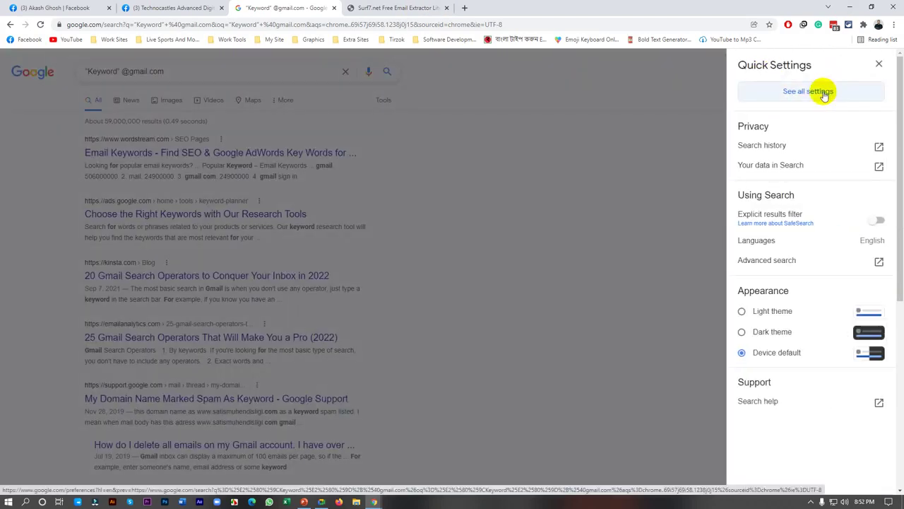
click(823, 94)
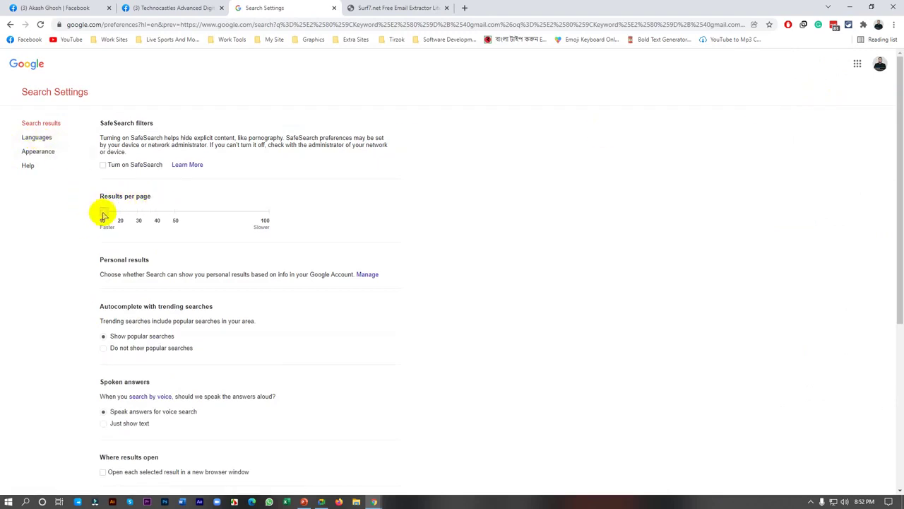
drag(102, 212, 280, 212)
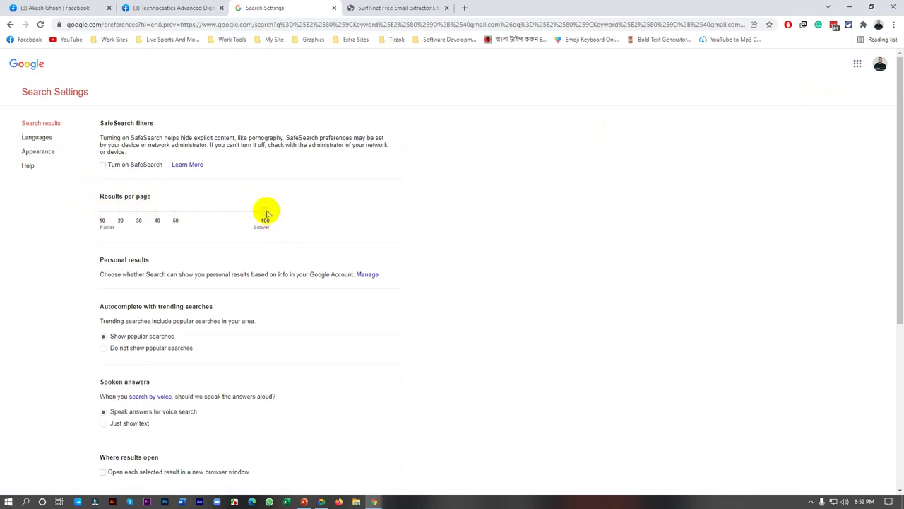
scroll(286, 314, down, 4)
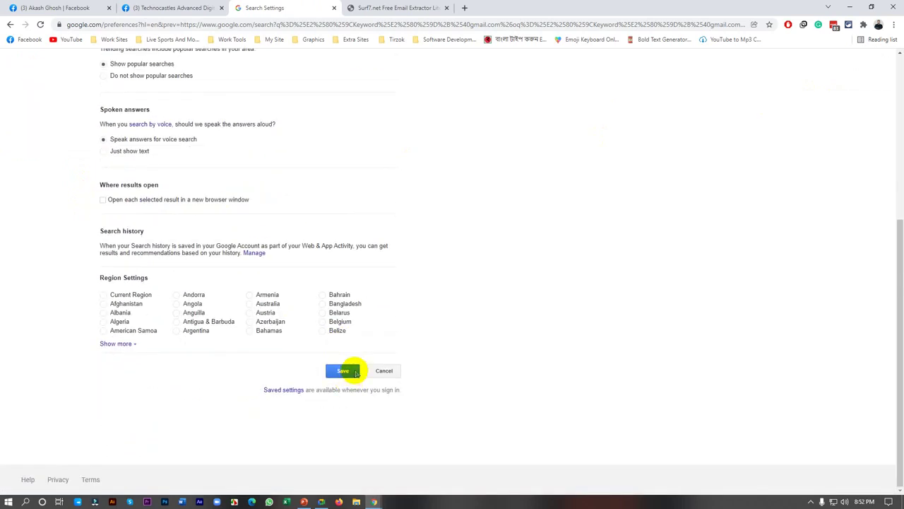
click(342, 370)
click(541, 78)
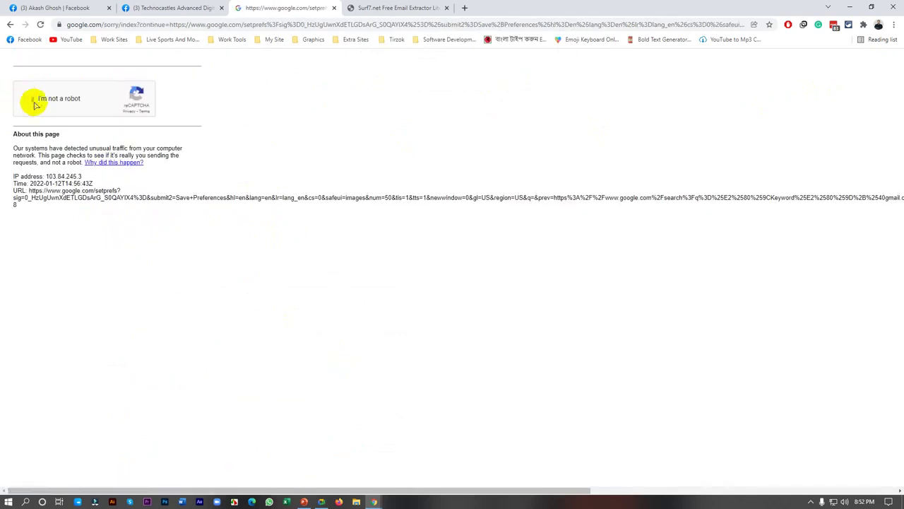
click(34, 103)
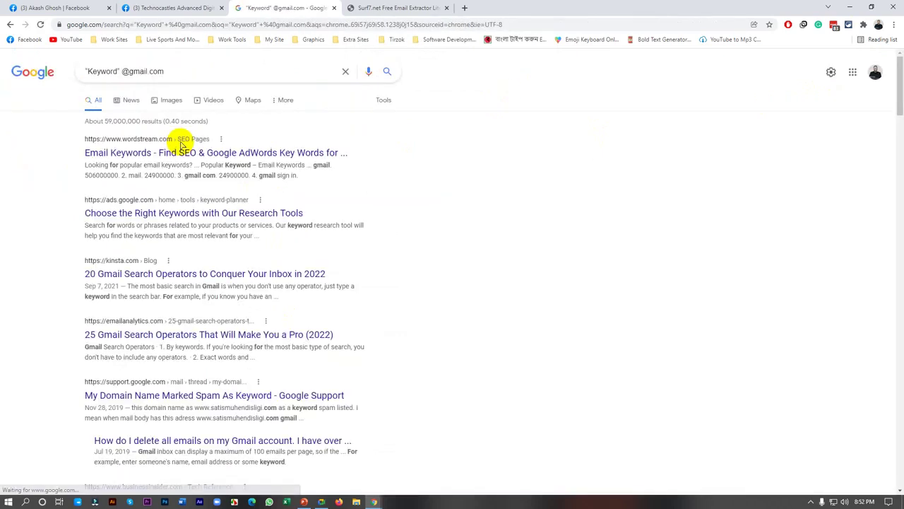
Check the published link in the Facebook group and review Email Extractor Lite's input, output and filter options
click(372, 7)
click(84, 62)
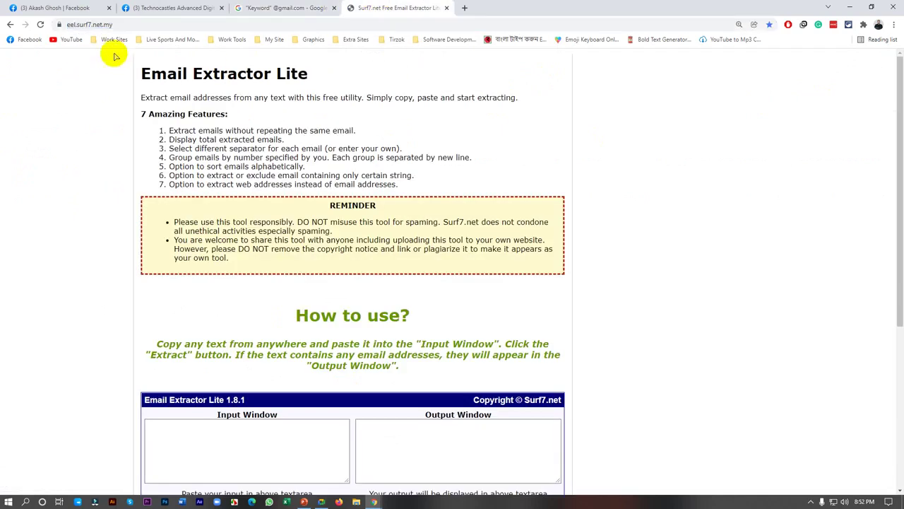
click(182, 8)
scroll(354, 288, down, 6)
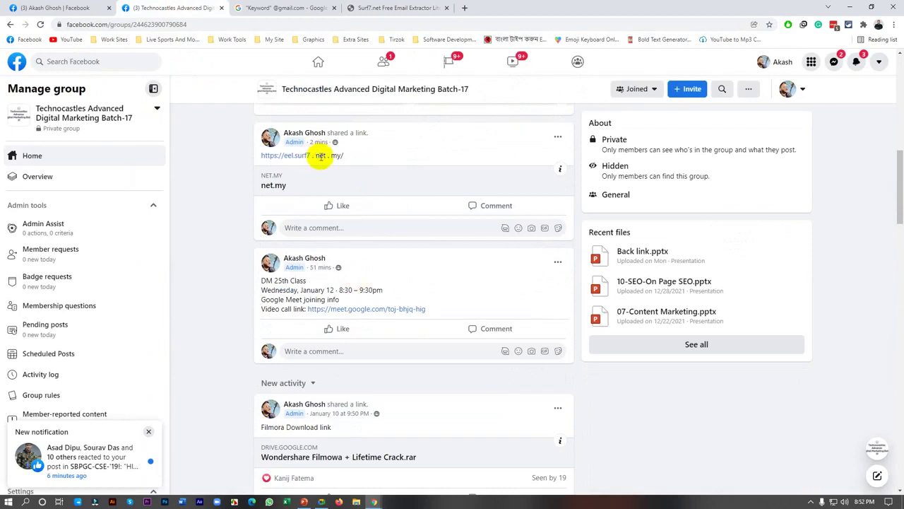
click(386, 6)
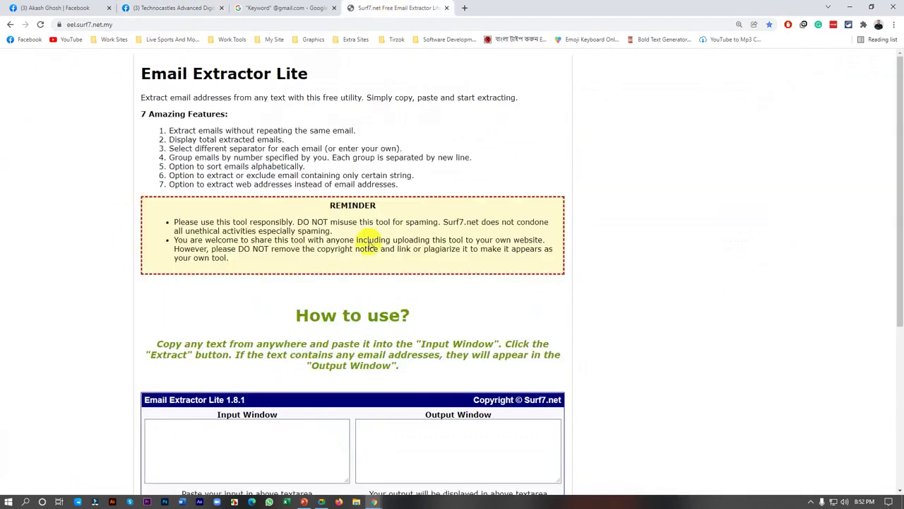
scroll(337, 292, down, 1)
scroll(336, 292, down, 3)
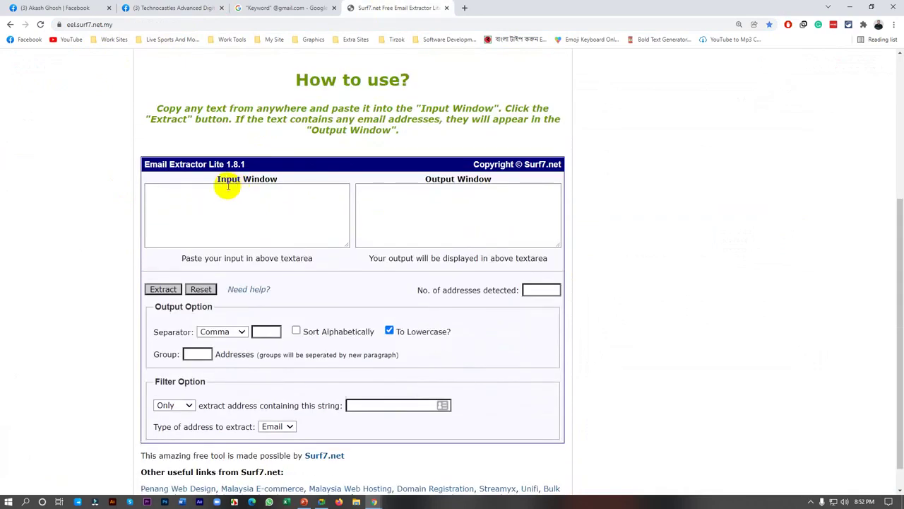
click(286, 8)
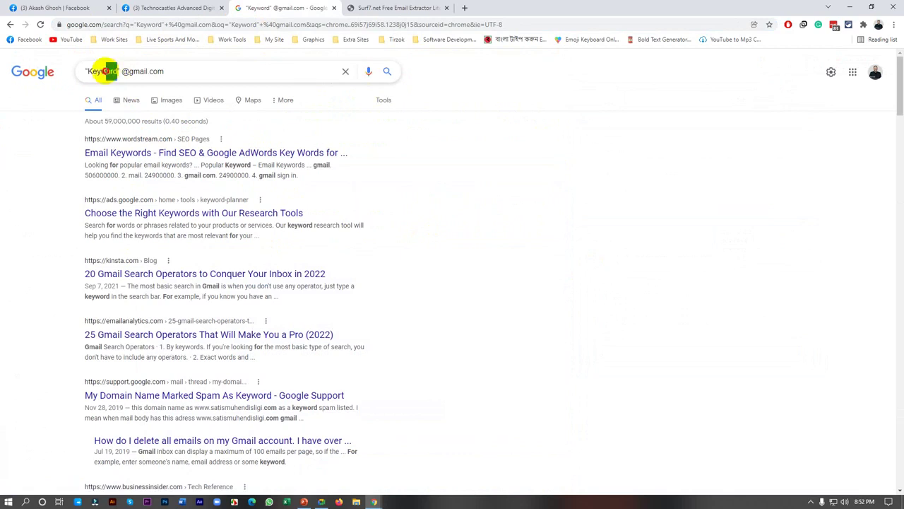
double_click(90, 71)
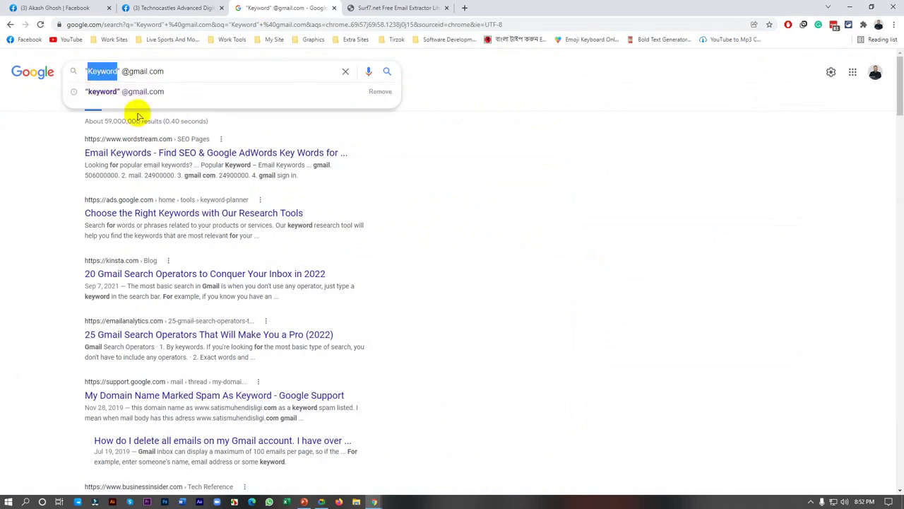
text(digit)
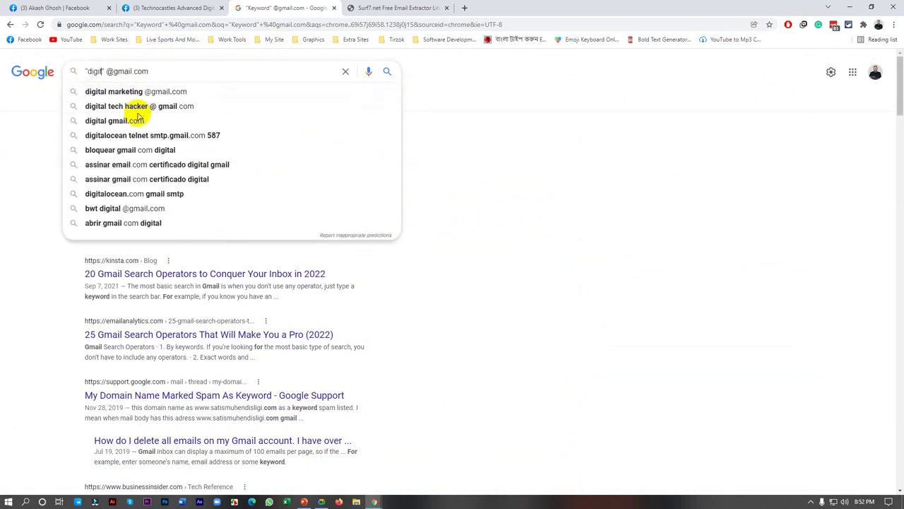
text(al )
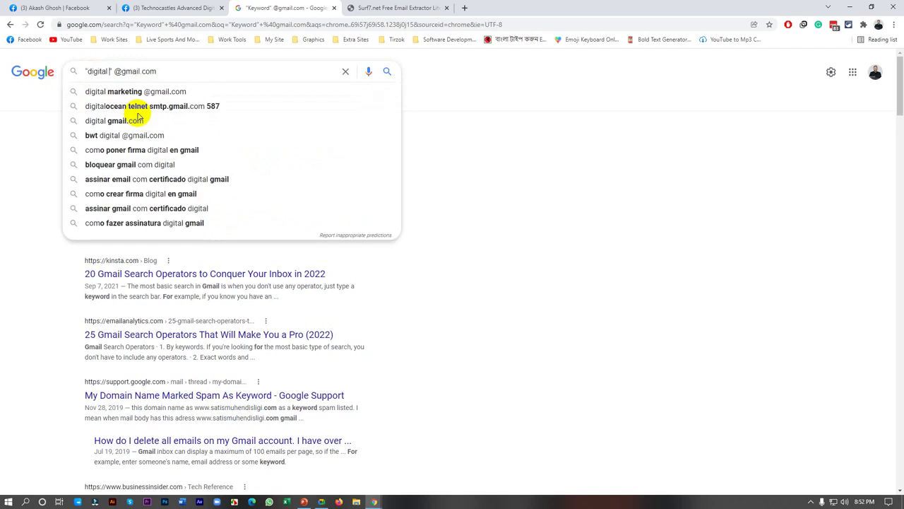
text(ma)
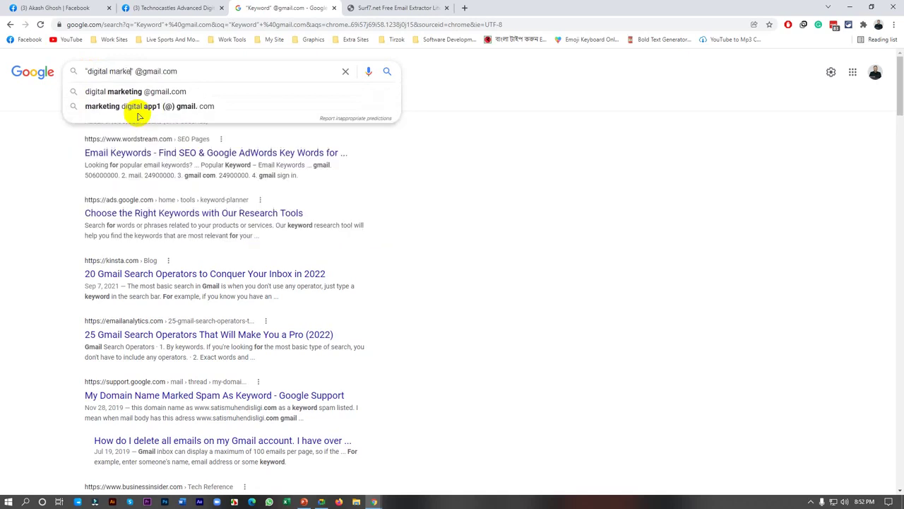
text(rketing")
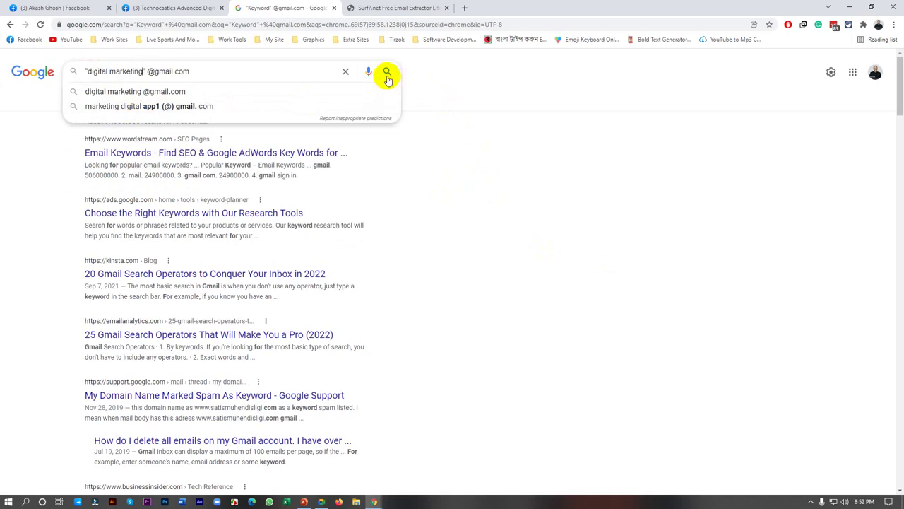
click(387, 73)
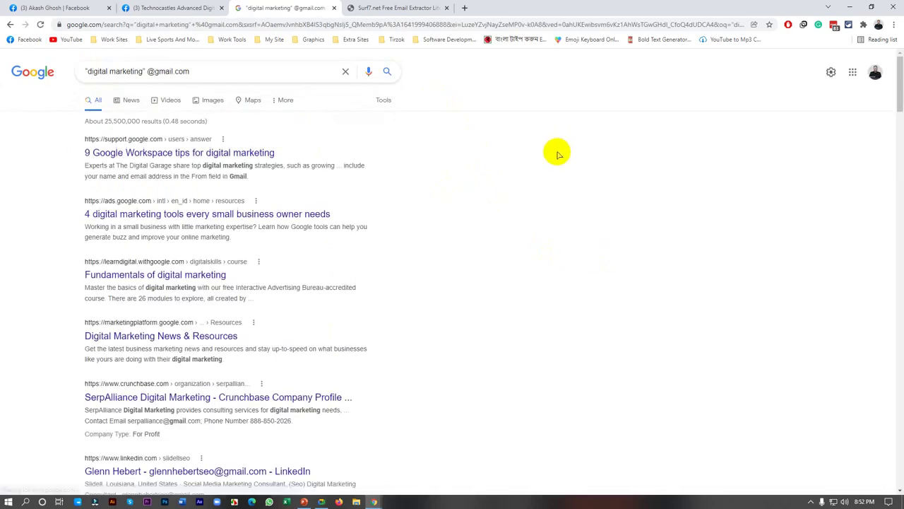
Copy the entire first page of Google results into Email Extractor Lite's Input Window
key(ctrl+a)
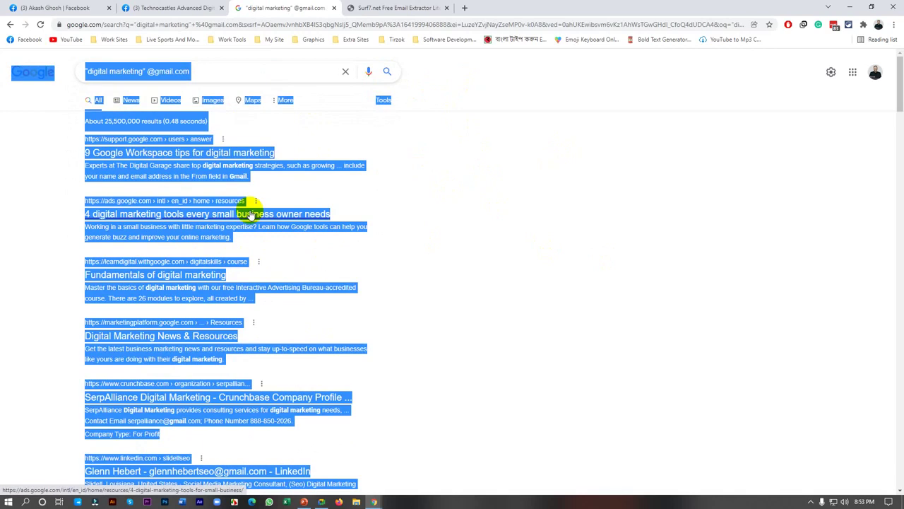
click(368, 8)
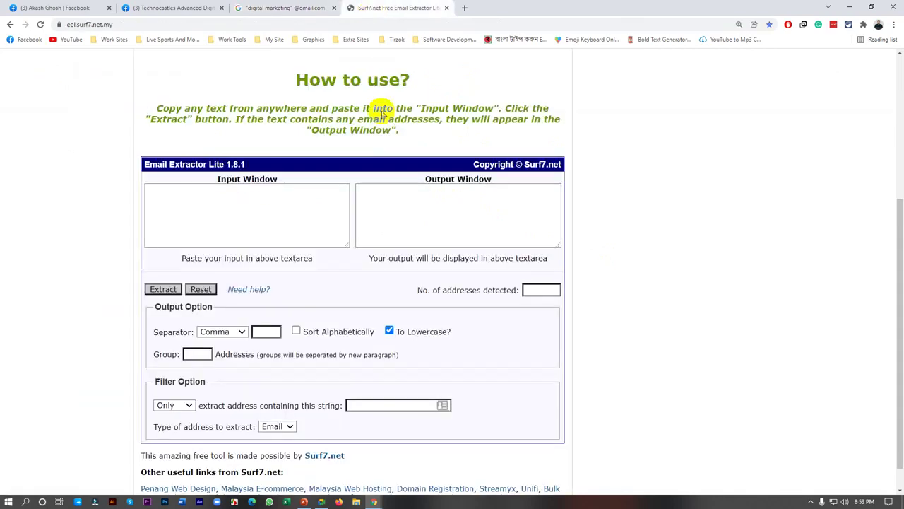
click(219, 209)
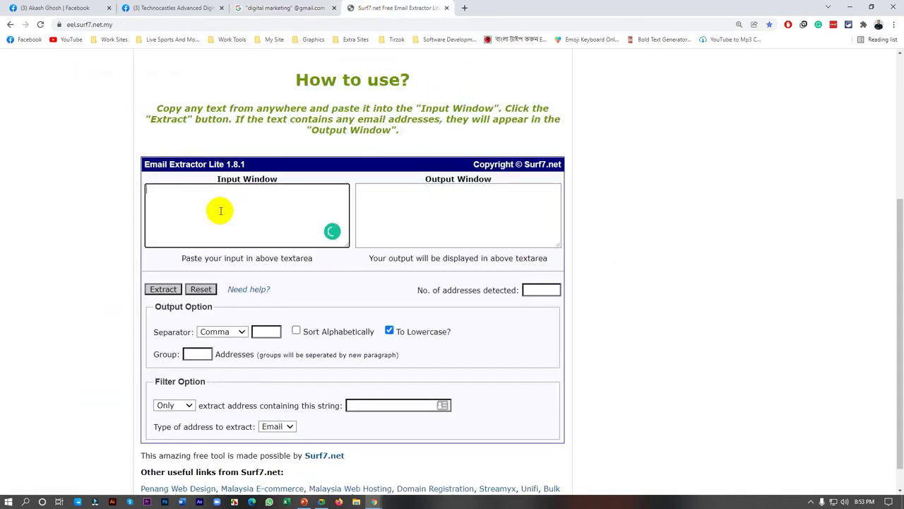
key(ctrl+v)
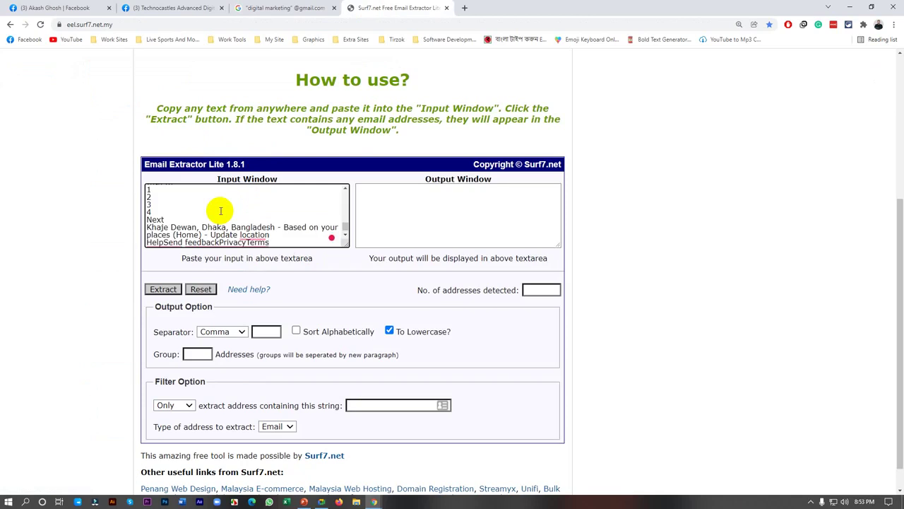
Set the separator to New Line, extract the email addresses, and copy the full output list
click(244, 336)
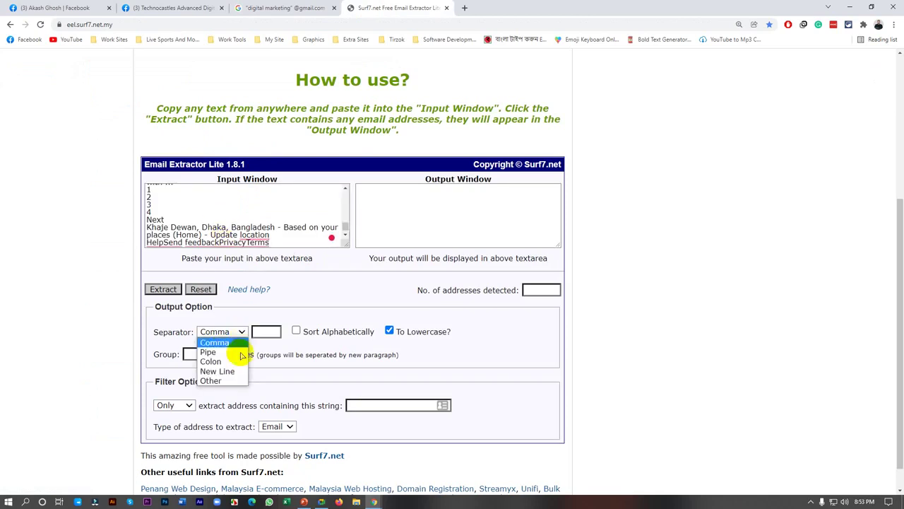
click(236, 370)
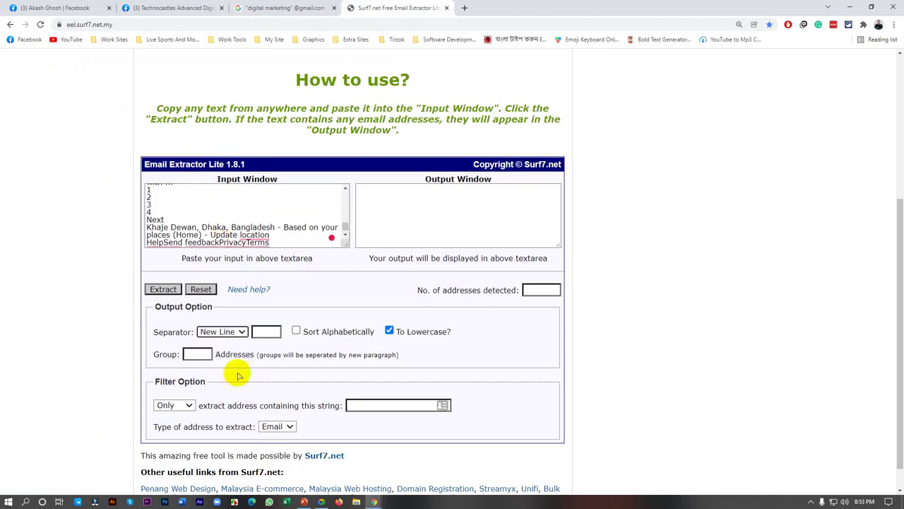
click(163, 290)
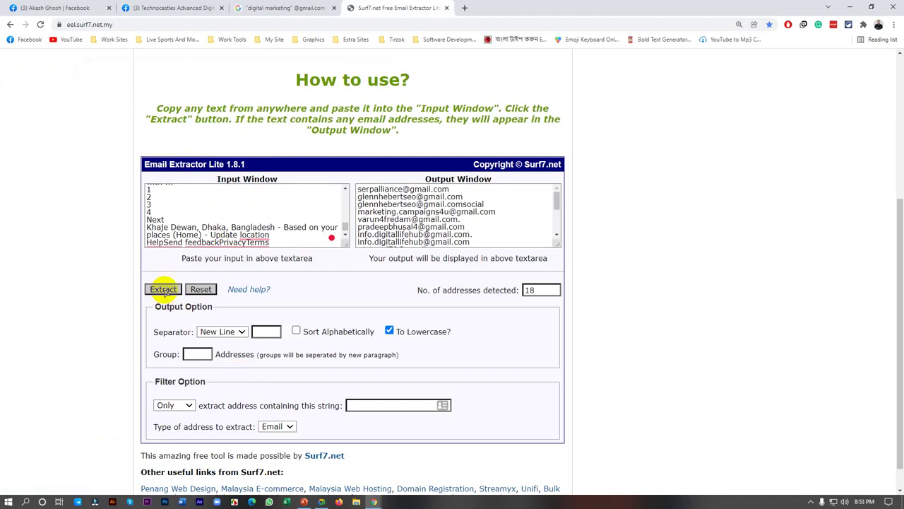
click(502, 229)
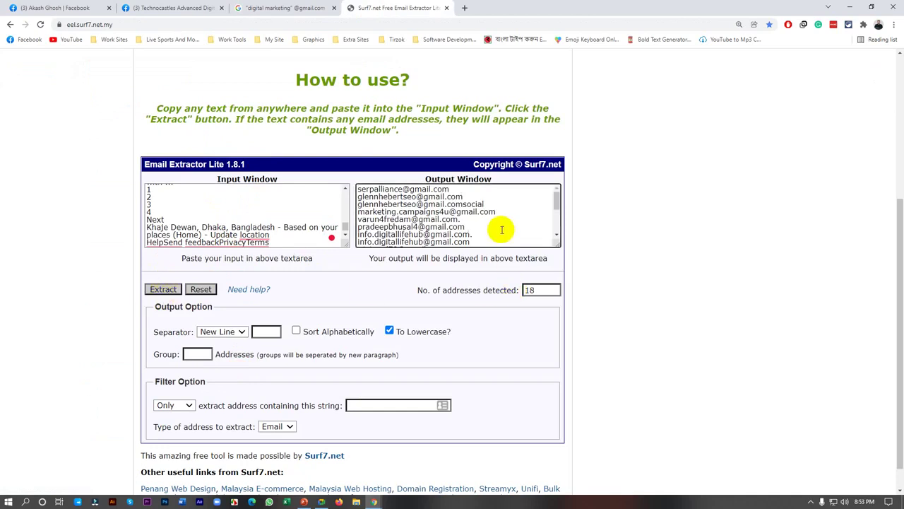
key(ctrl+a)
key(ctrl+c)
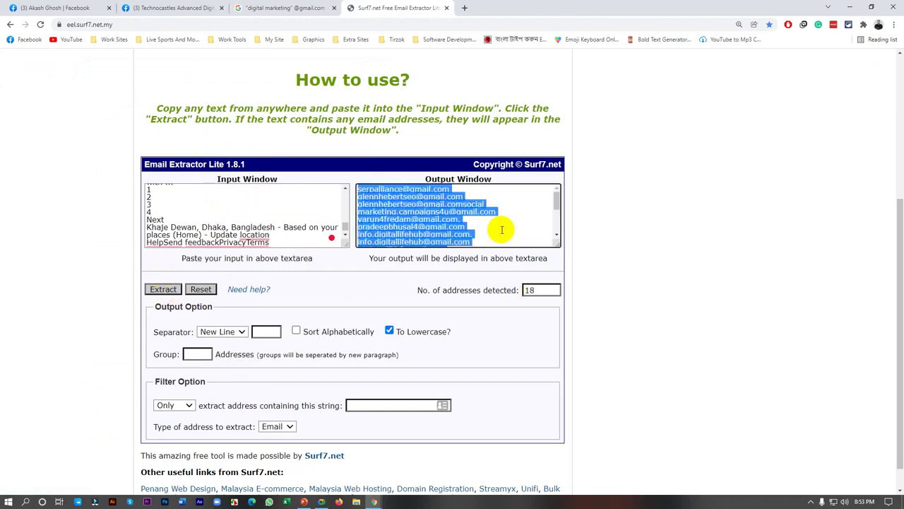
Switch to Excel, create a blank workbook and enter the header "Mail" in cell A1
click(286, 503)
click(132, 91)
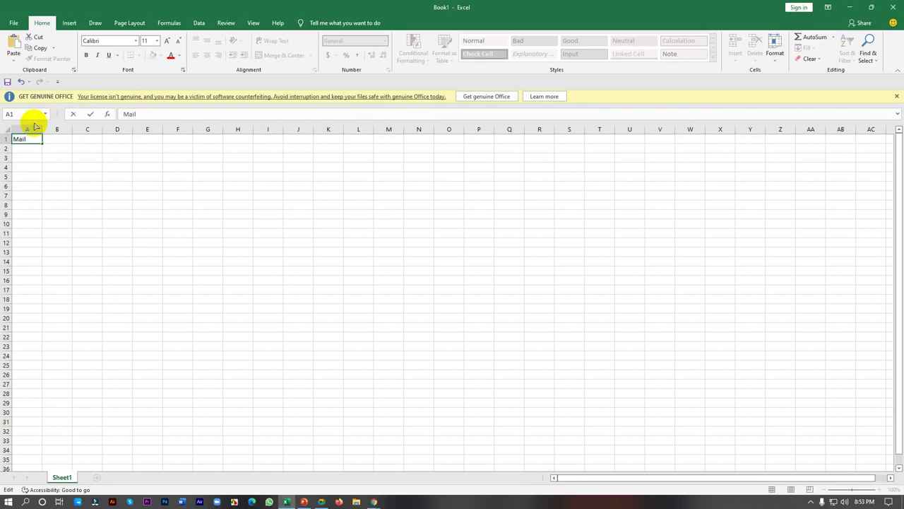
text(Mail)
click(27, 175)
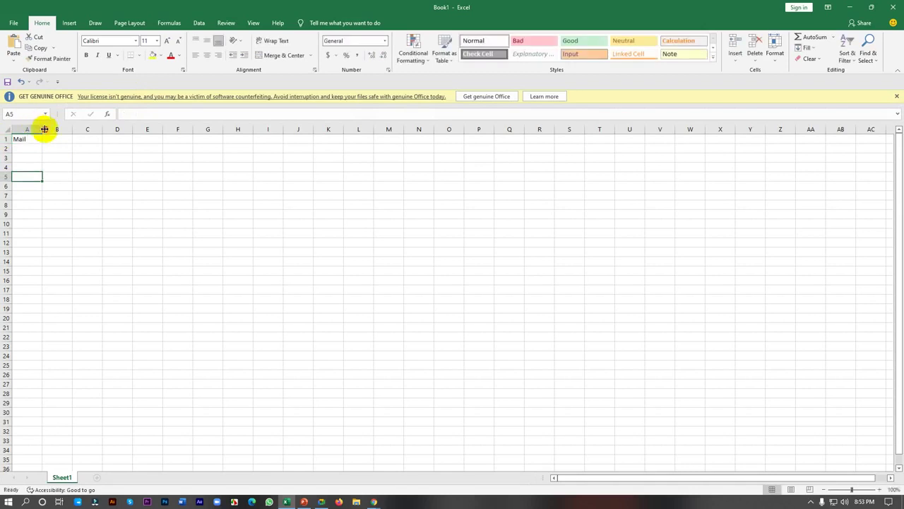
Widen column A to fit email addresses and format row 1 at font size 18 with centred text
drag(43, 129, 200, 130)
click(66, 129)
click(7, 138)
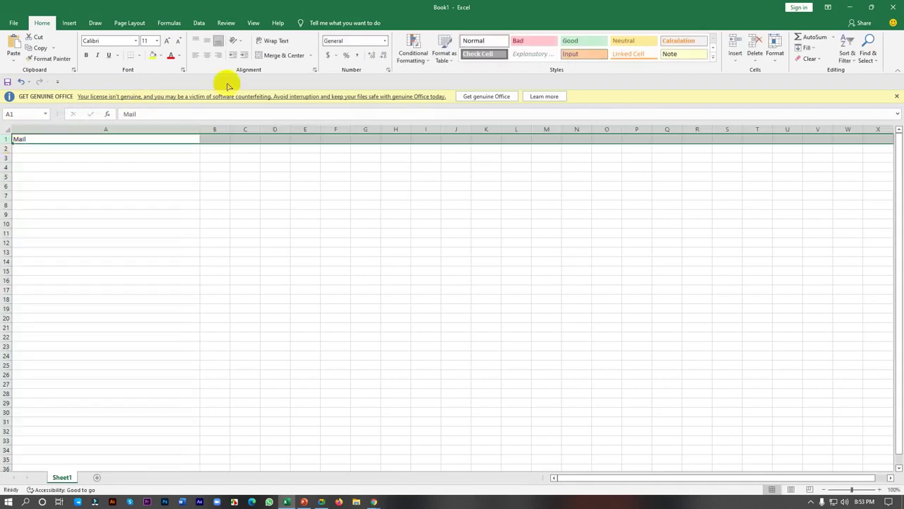
click(156, 40)
click(166, 40)
click(166, 40)
click(166, 40)
click(166, 40)
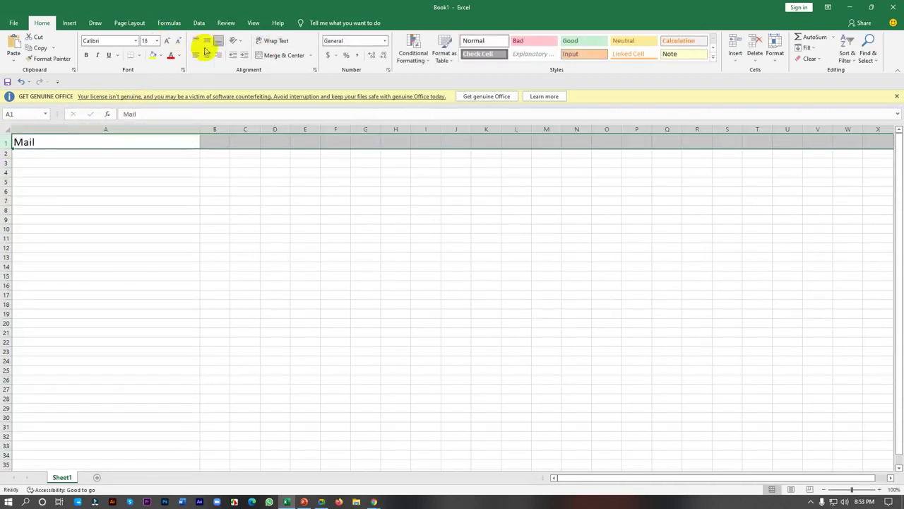
click(207, 55)
Paste the copied addresses into column A starting at cell A2, accepting the different paste size
click(132, 151)
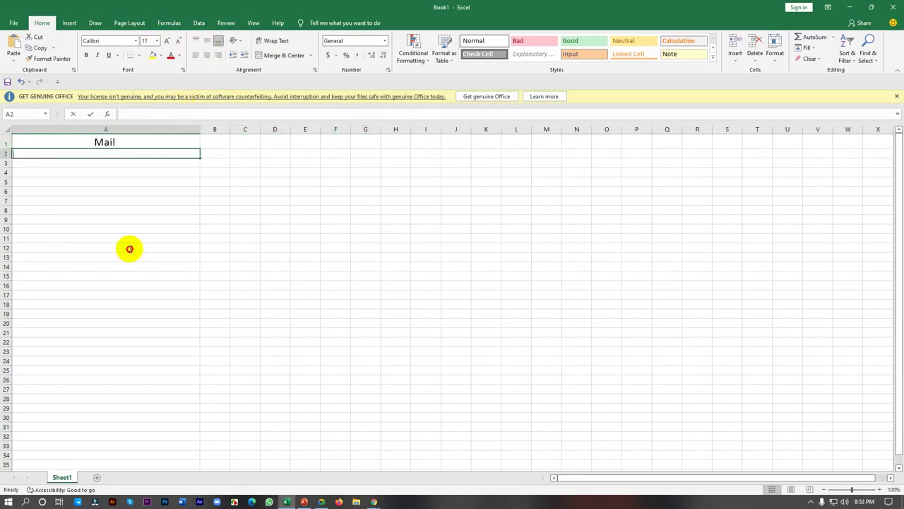
click(165, 178)
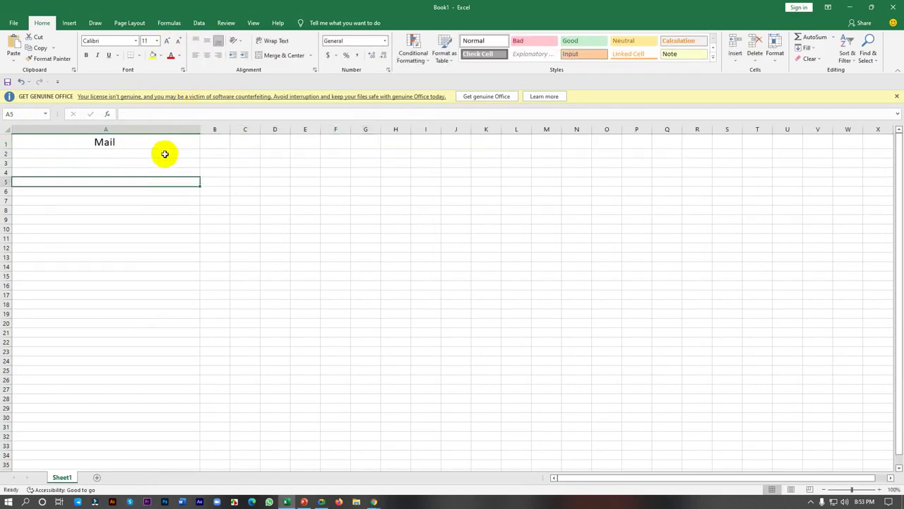
drag(165, 153, 118, 438)
key(ctrl+v)
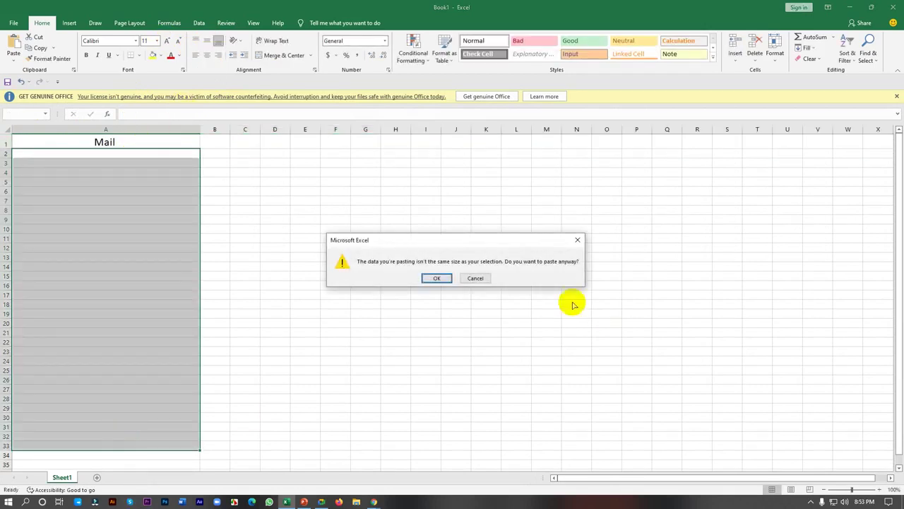
click(435, 279)
drag(162, 346, 160, 375)
click(159, 380)
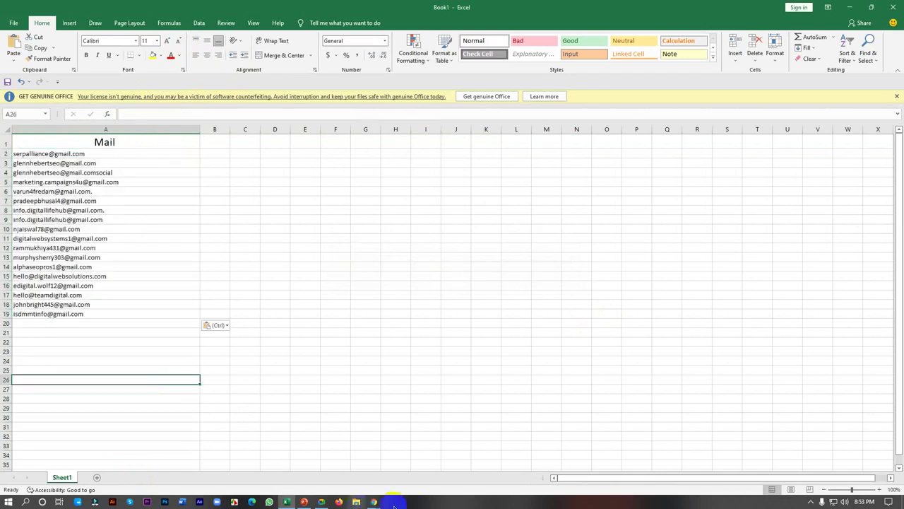
Switch back to Chrome and reload the Email Extractor Lite page to clear the previous input and output
mouse_move(378, 503)
click(299, 468)
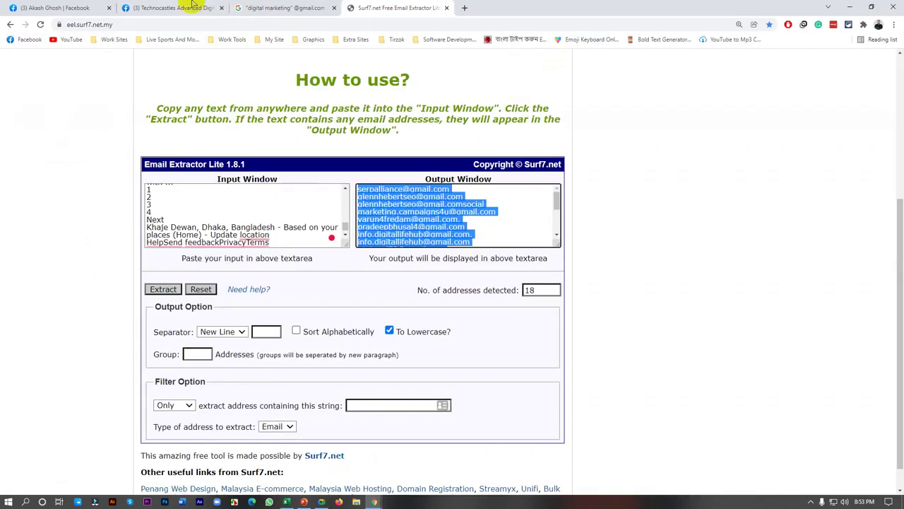
click(42, 25)
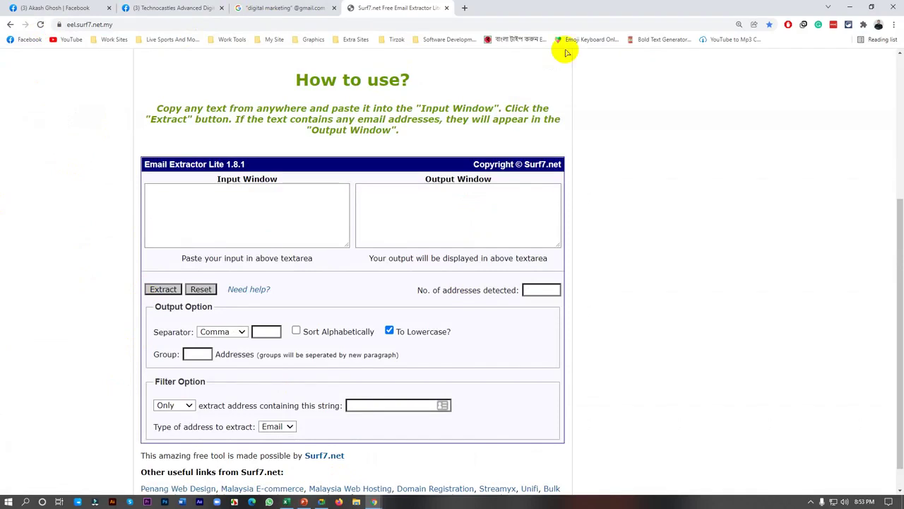
click(298, 8)
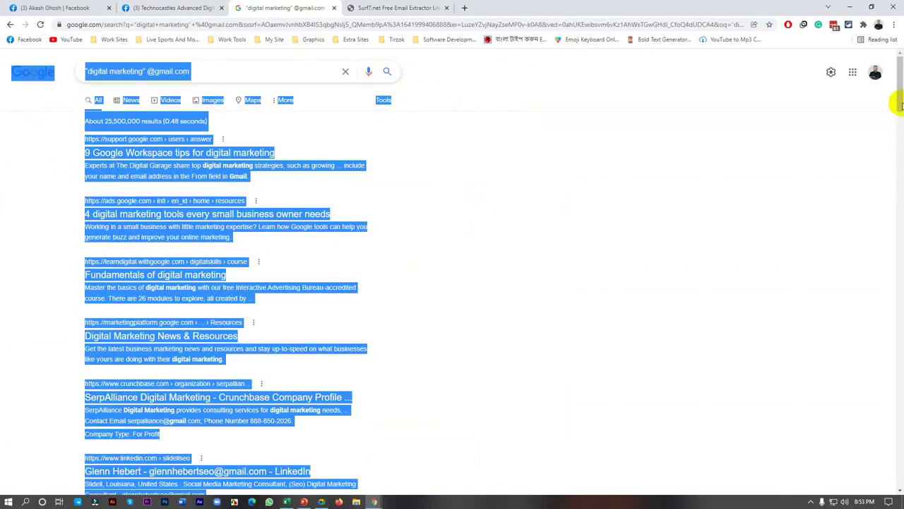
drag(897, 90, 768, 485)
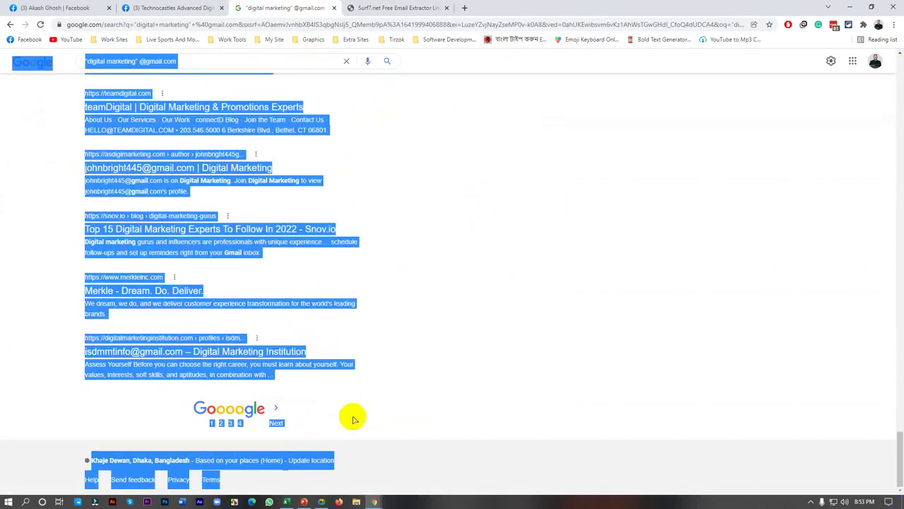
click(332, 418)
click(220, 424)
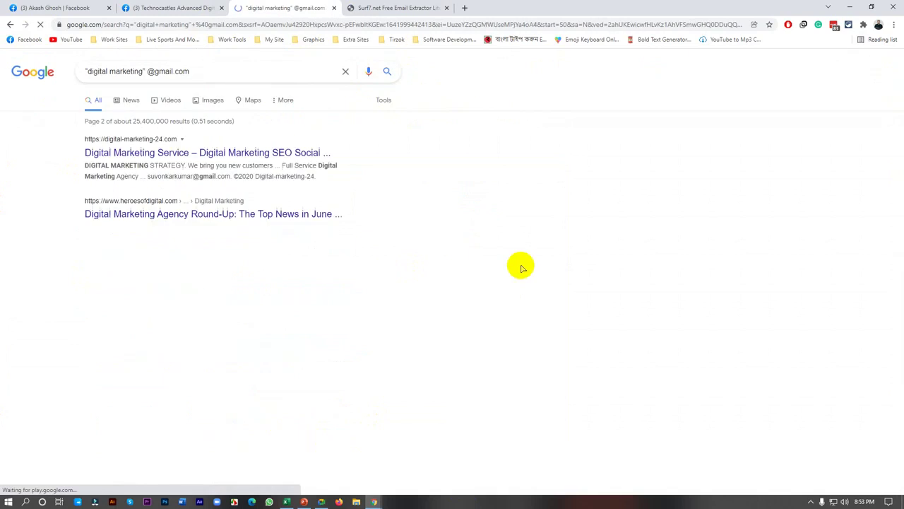
Copy all of the second results page into Email Extractor Lite's Input Window
key(ctrl+a)
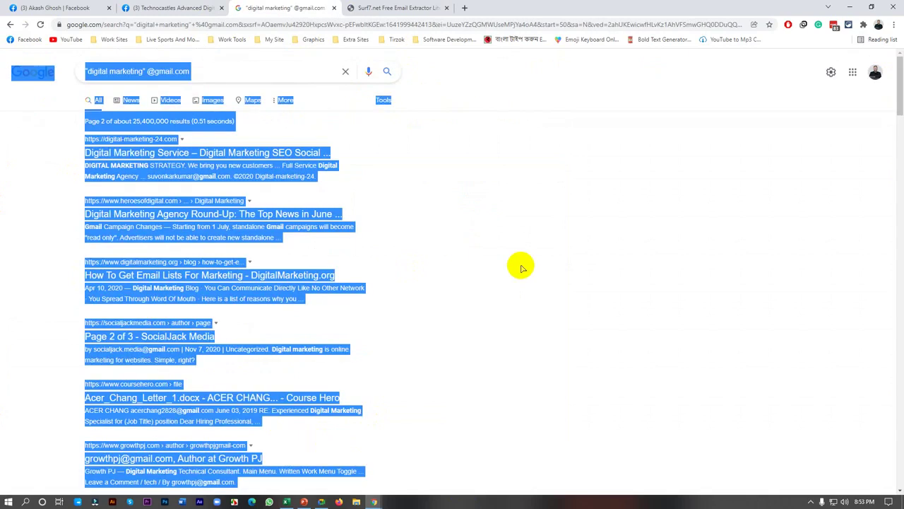
click(395, 8)
click(226, 201)
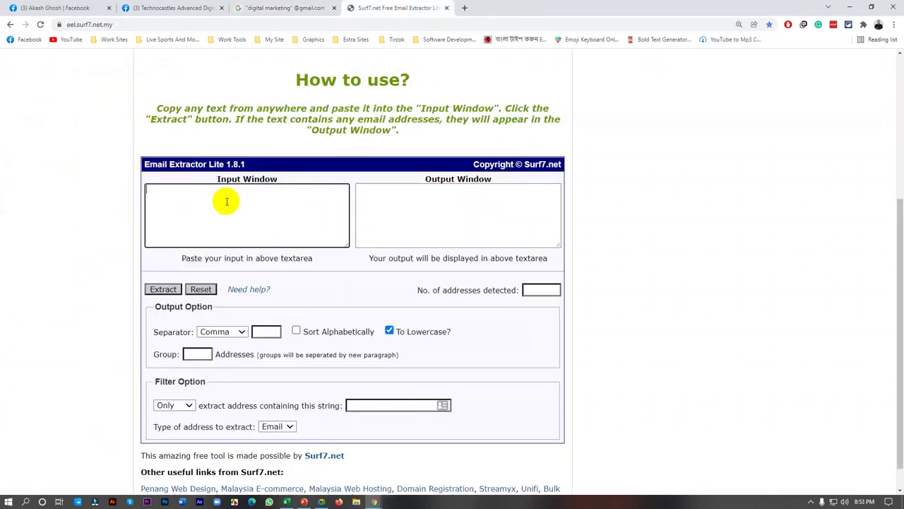
key(ctrl+v)
Extract the second page's email addresses with the New Line separator and copy the whole output
click(215, 331)
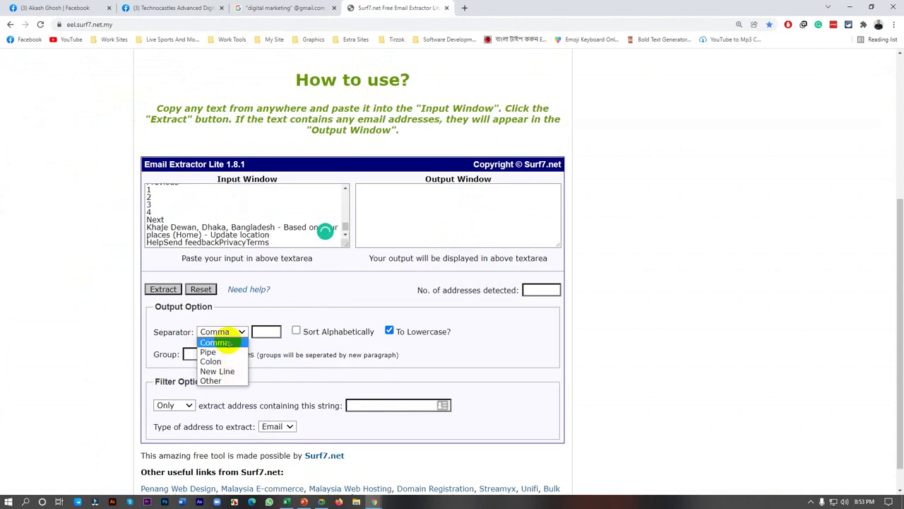
click(219, 371)
click(174, 290)
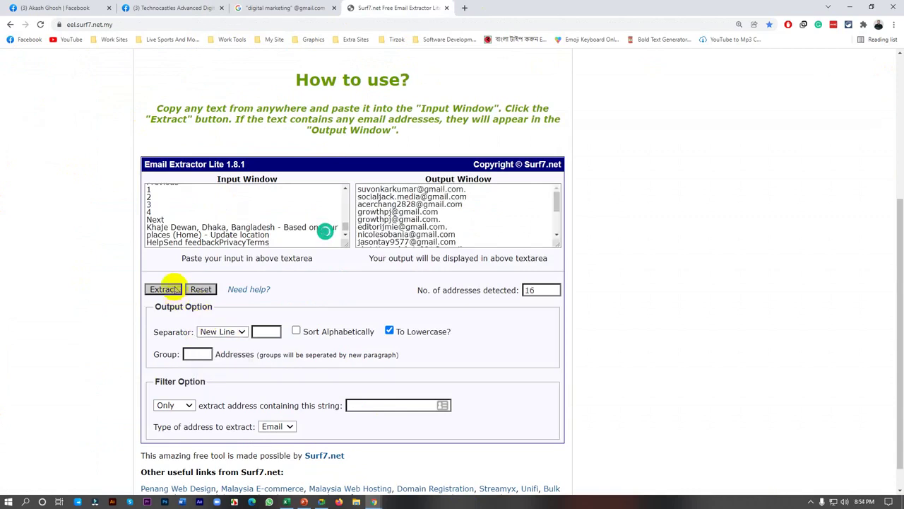
click(468, 215)
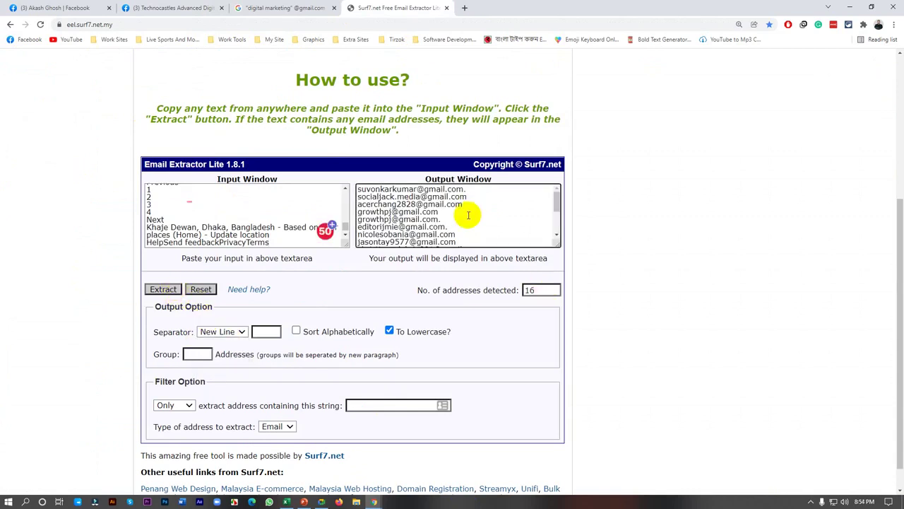
key(ctrl+a)
key(ctrl+c)
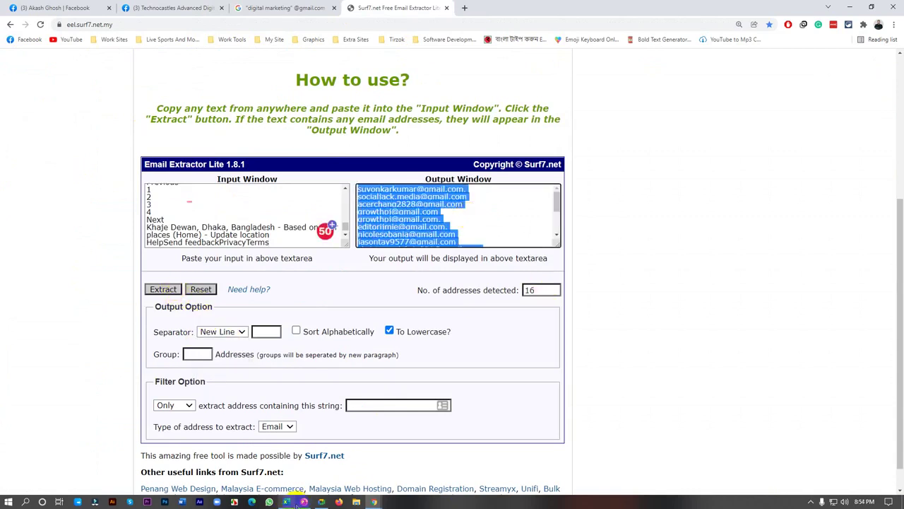
Switch to Excel and paste the copied addresses into column A starting at A20, accepting the selection size mismatch
click(286, 502)
drag(92, 323, 94, 503)
key(ctrl+v)
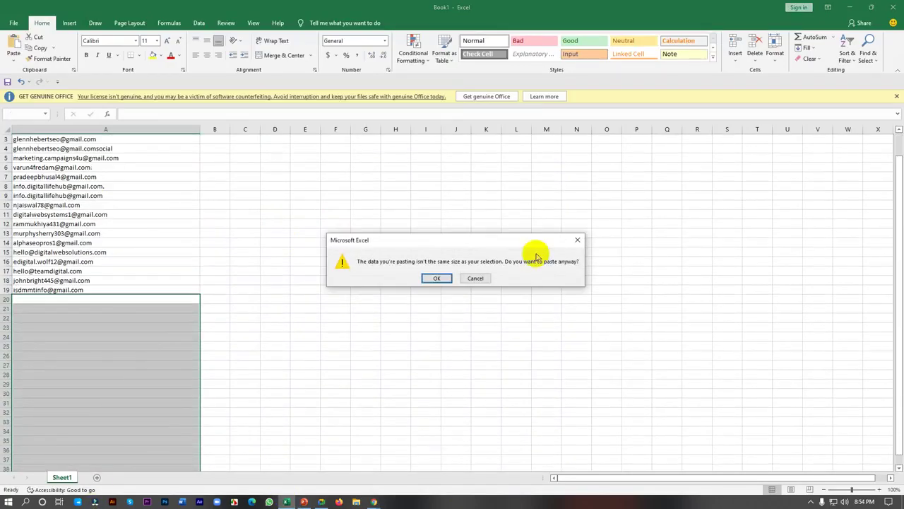
click(438, 277)
mouse_move(375, 502)
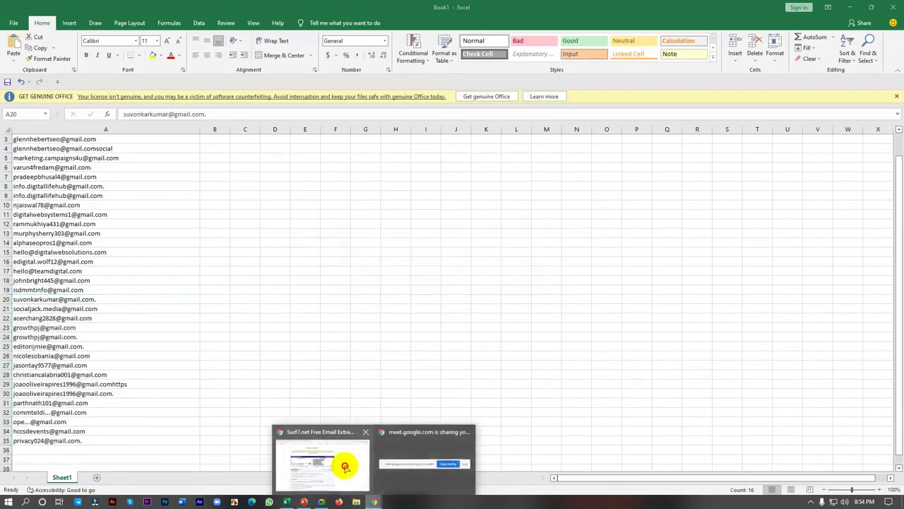
click(343, 466)
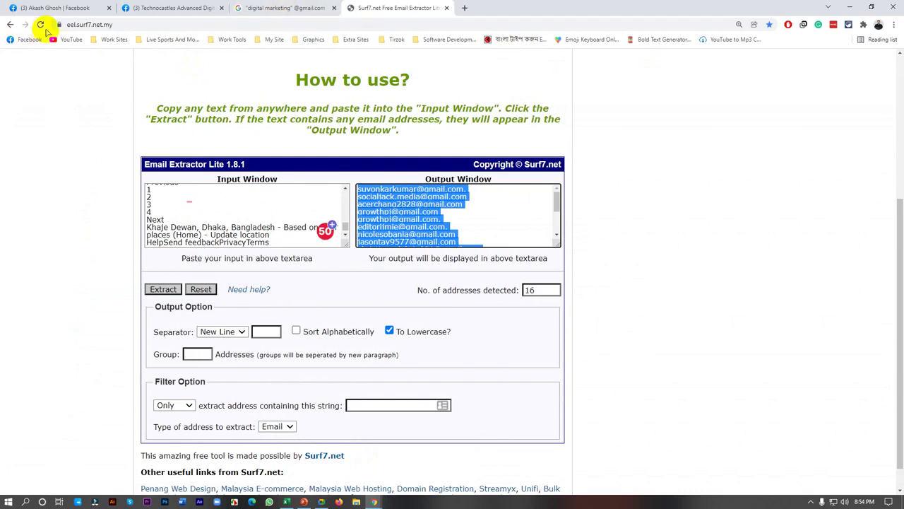
click(259, 7)
click(99, 73)
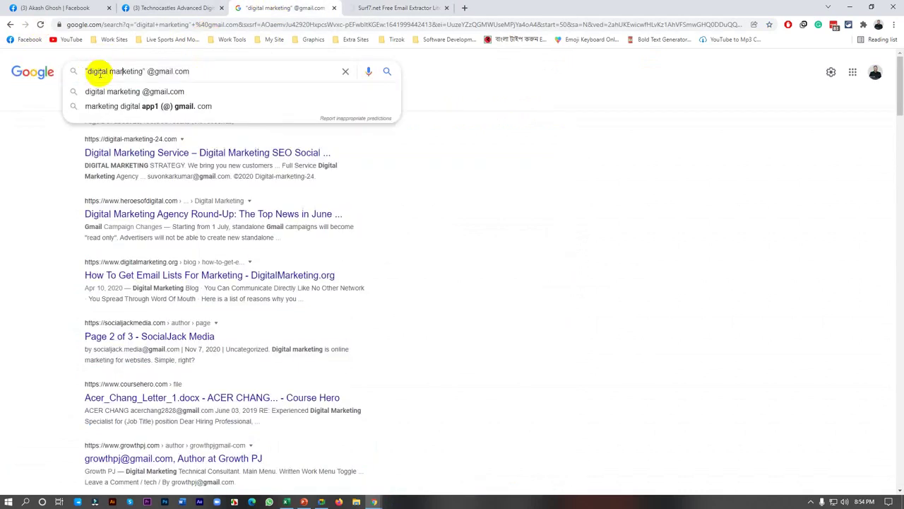
drag(110, 71, 92, 71)
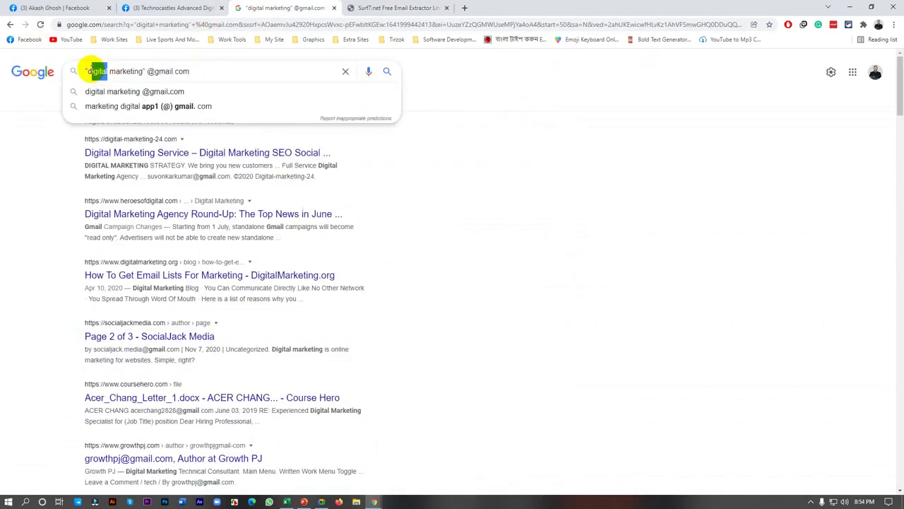
key(BackSpace)
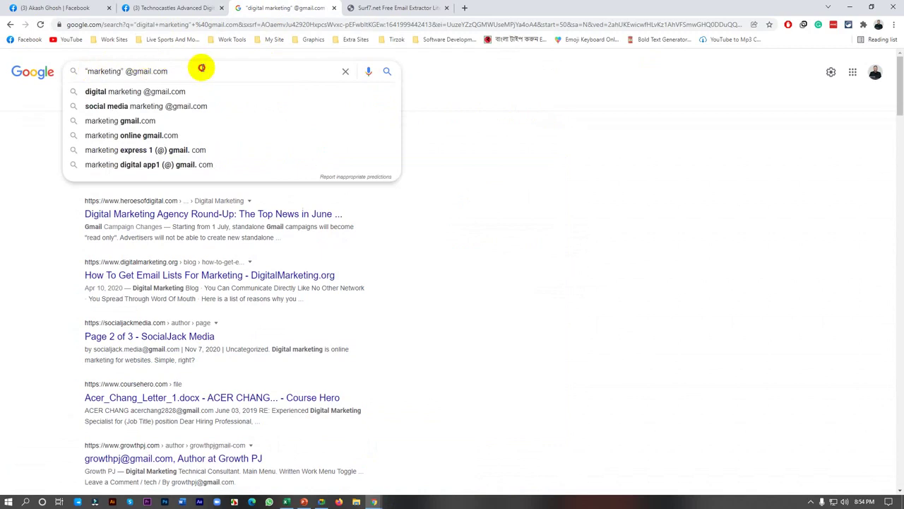
click(387, 71)
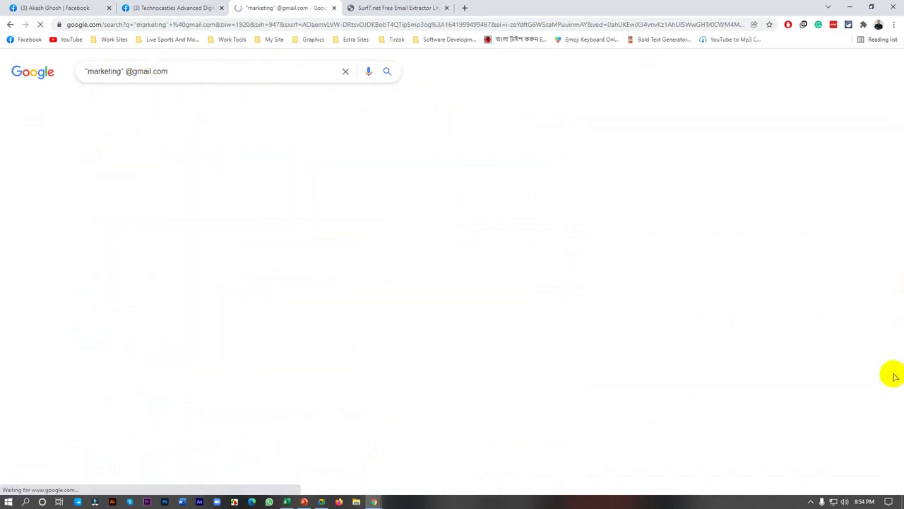
key(ctrl+a)
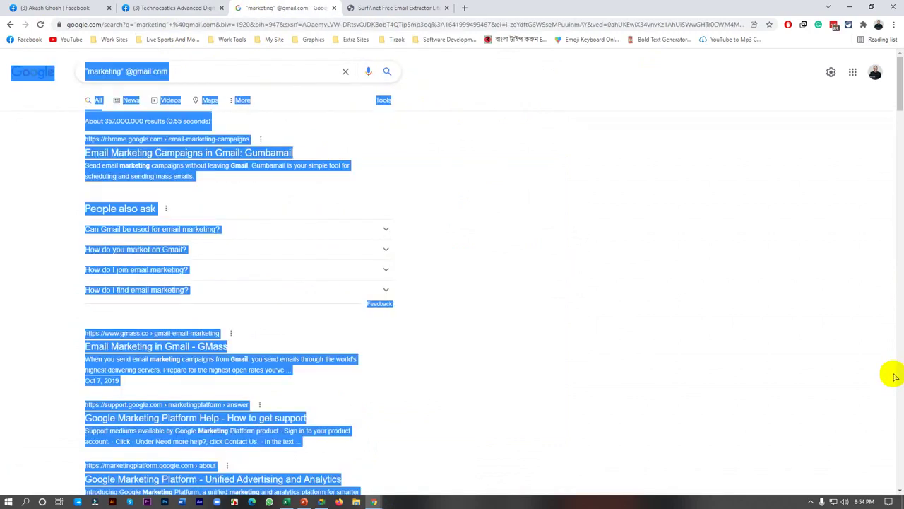
click(397, 8)
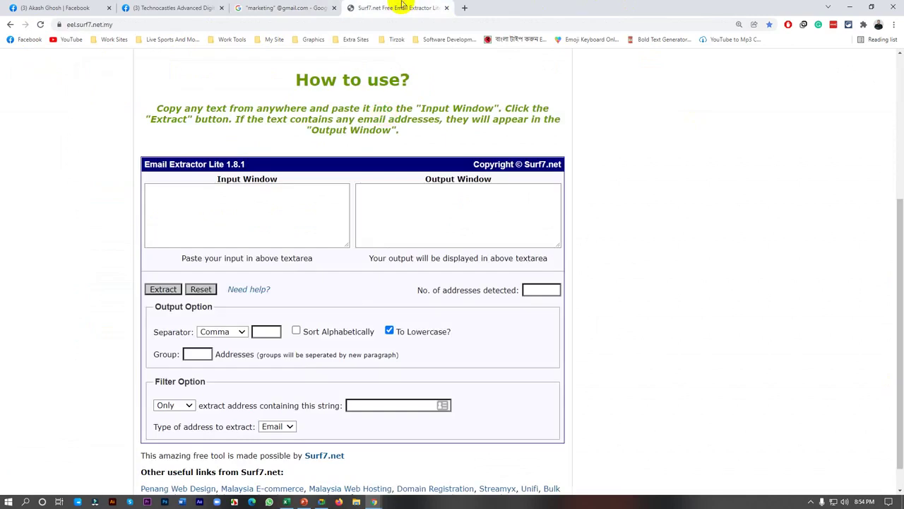
click(204, 223)
key(ctrl+v)
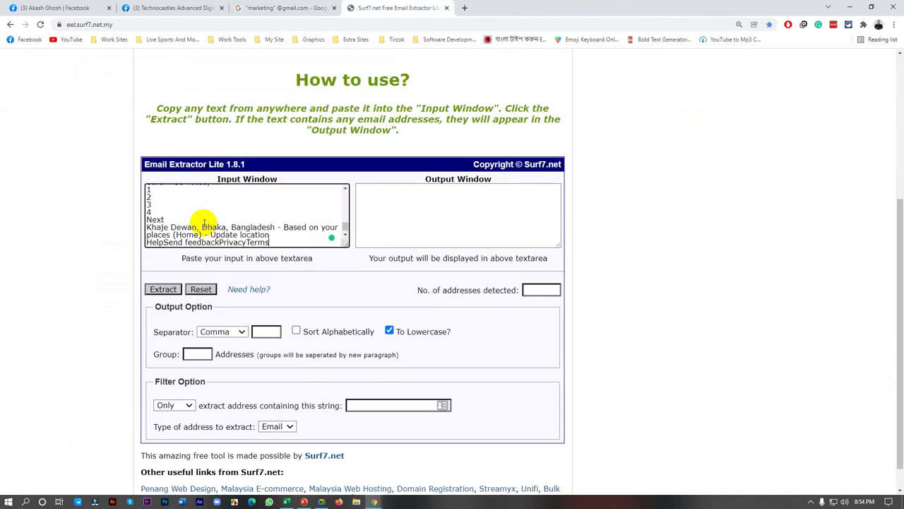
click(230, 332)
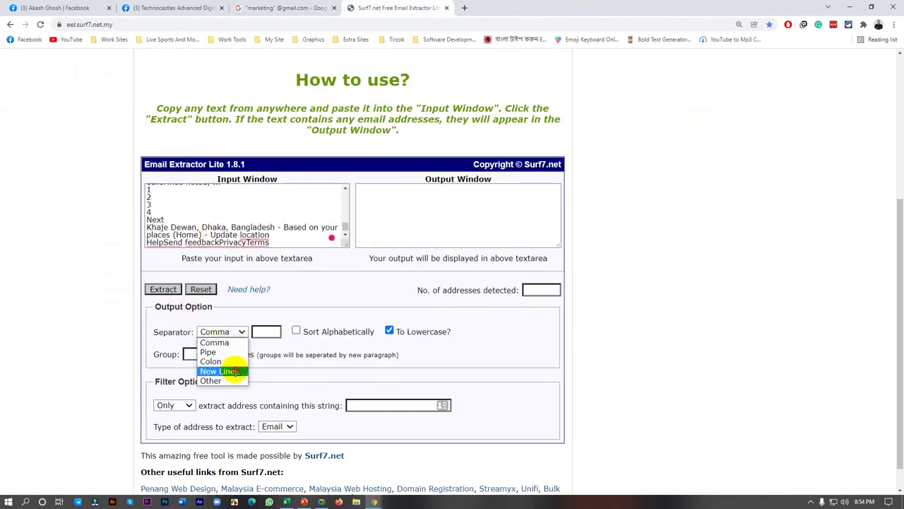
click(217, 371)
click(162, 290)
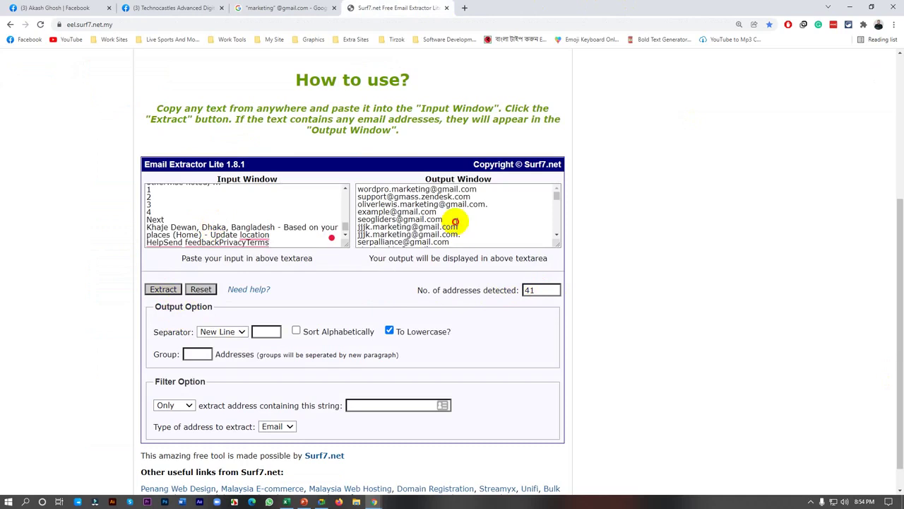
click(486, 222)
key(ctrl+a)
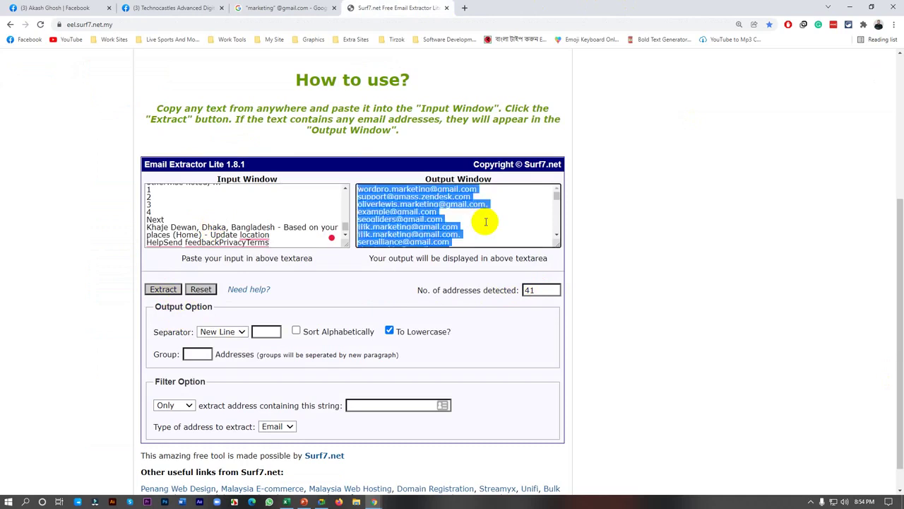
Switch to Excel and paste the copied addresses into column A starting at A36, accepting the selection size mismatch
click(286, 502)
scroll(94, 335, down, 5)
drag(94, 318, 105, 450)
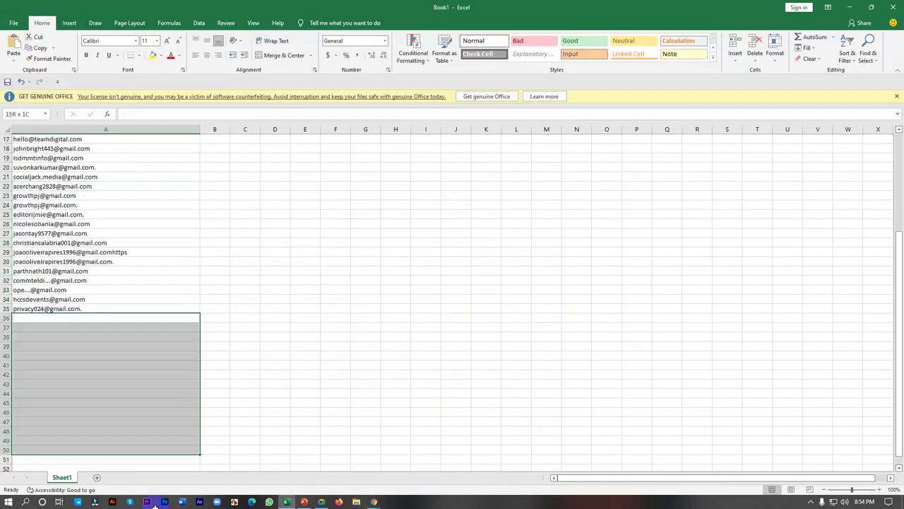
drag(155, 506, 155, 505)
key(ctrl+v)
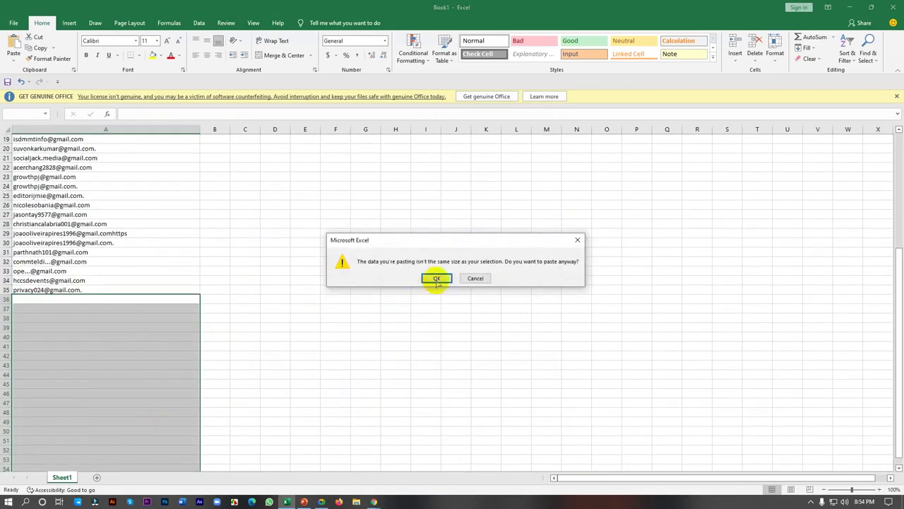
click(436, 279)
mouse_move(375, 500)
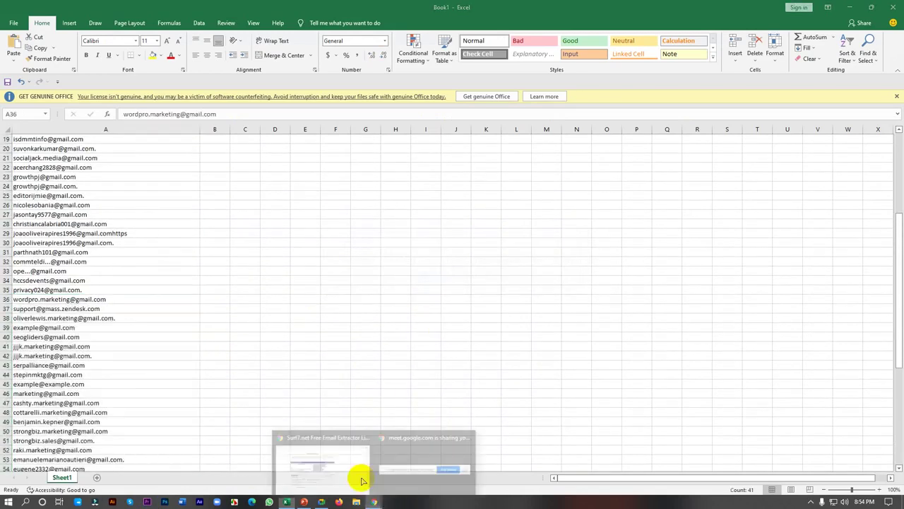
click(323, 461)
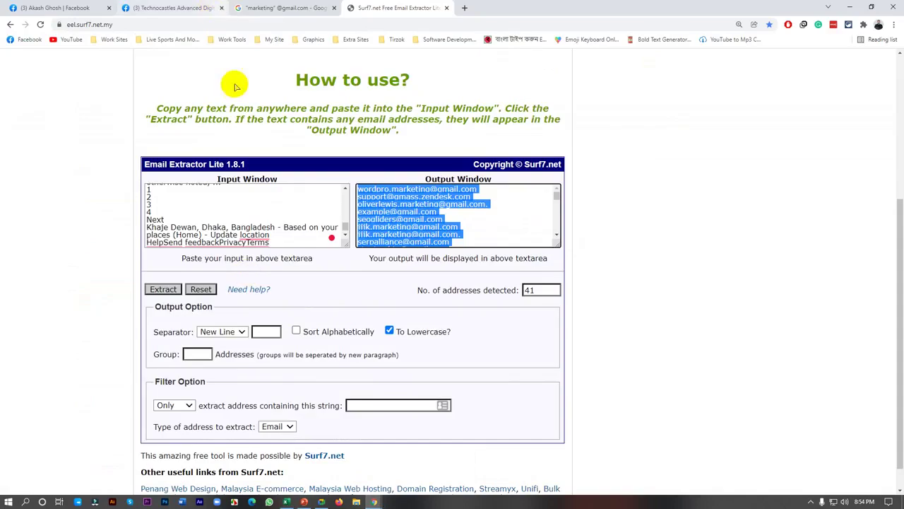
click(234, 7)
click(136, 72)
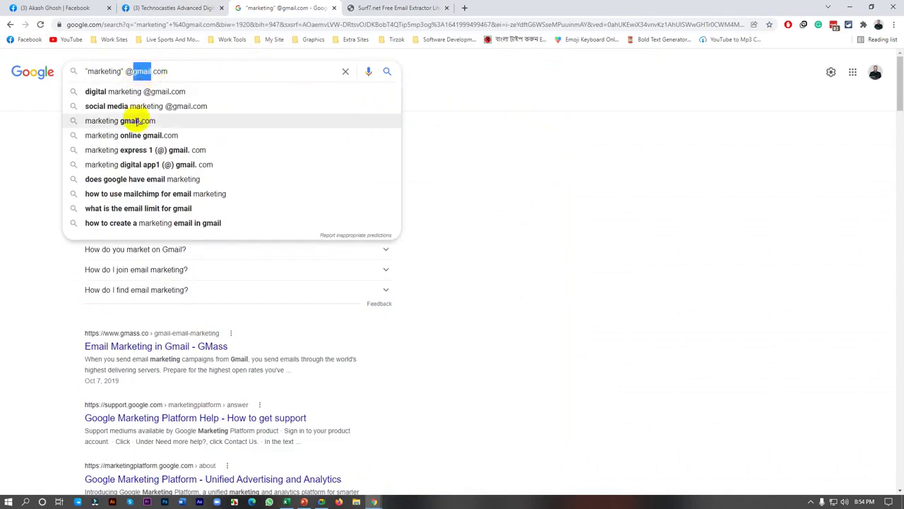
text(hotmail)
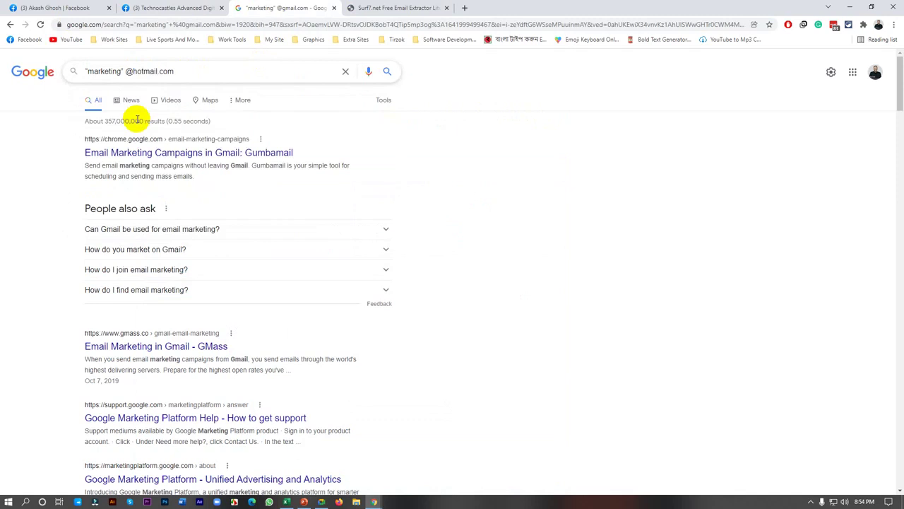
click(387, 71)
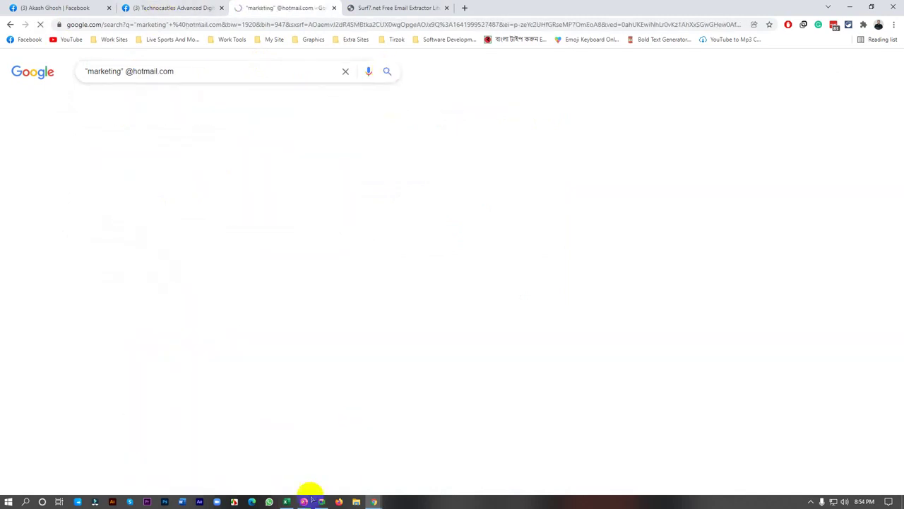
Switch to the Google Meet window, admit the waiting participant, and minimise the meeting to return to the Google results
click(286, 501)
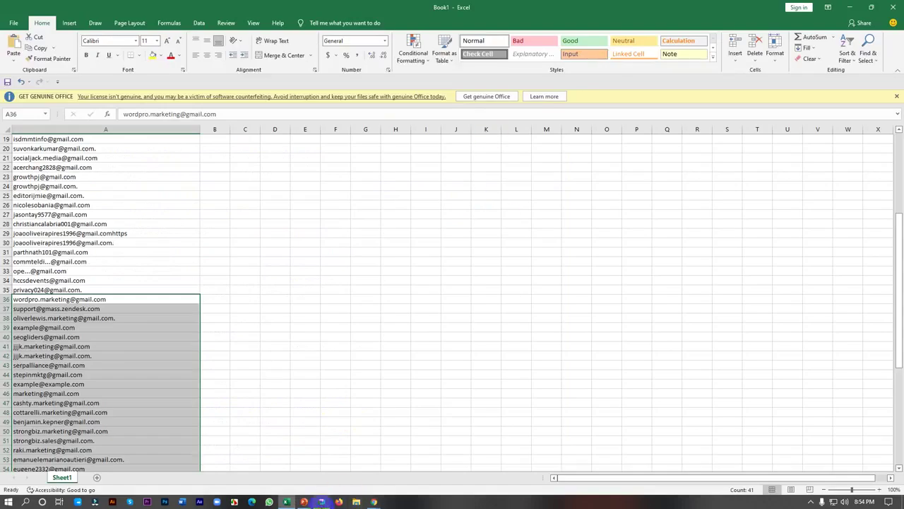
key(alt+Tab)
click(546, 73)
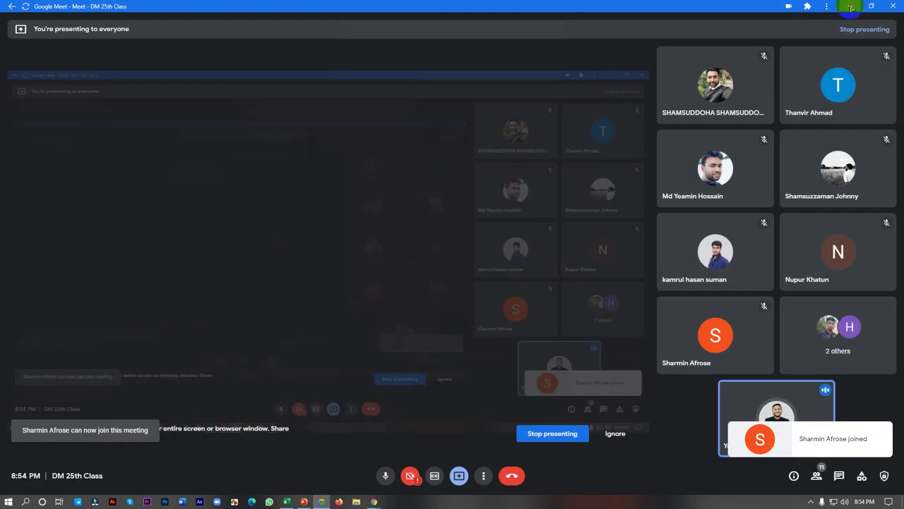
click(850, 6)
click(851, 7)
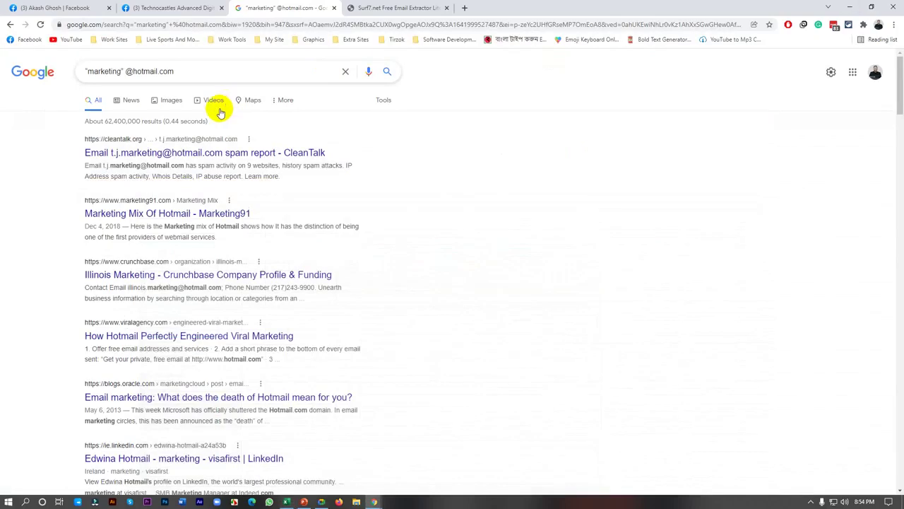
key(ctrl+a)
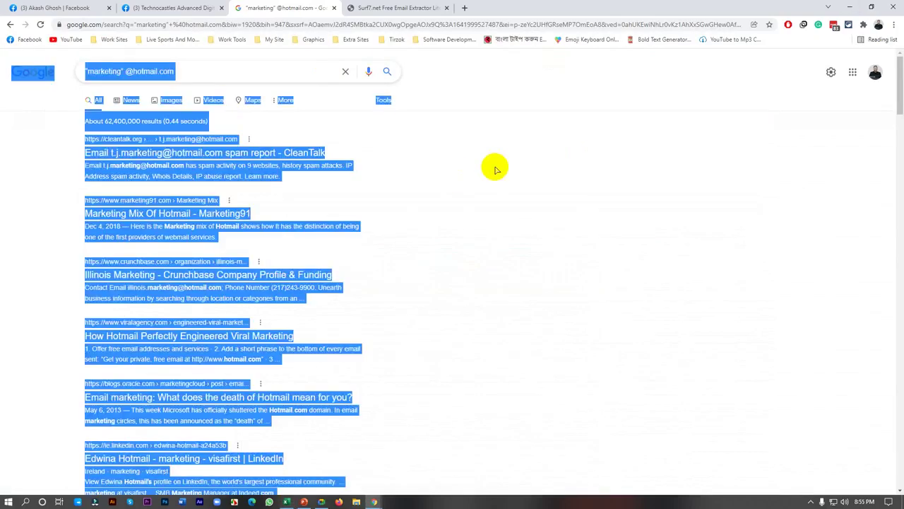
click(414, 7)
click(214, 218)
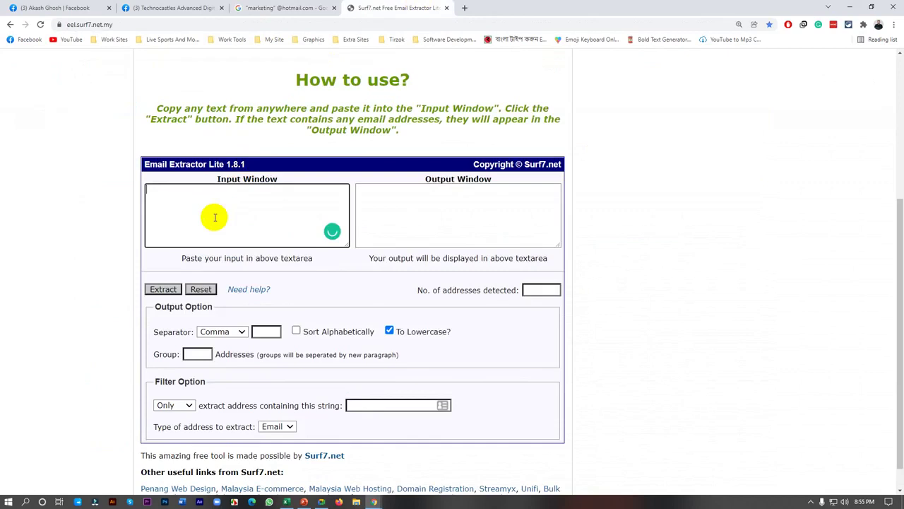
key(ctrl+v)
click(238, 334)
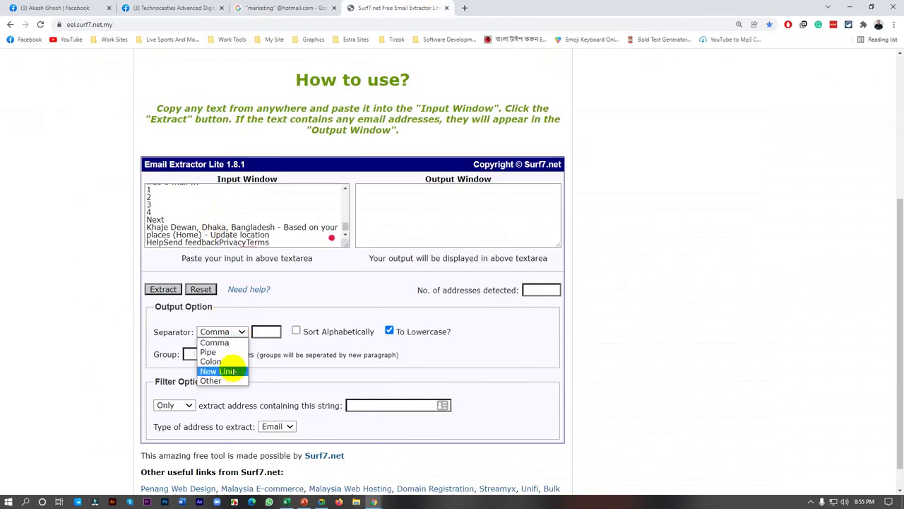
click(232, 369)
click(163, 288)
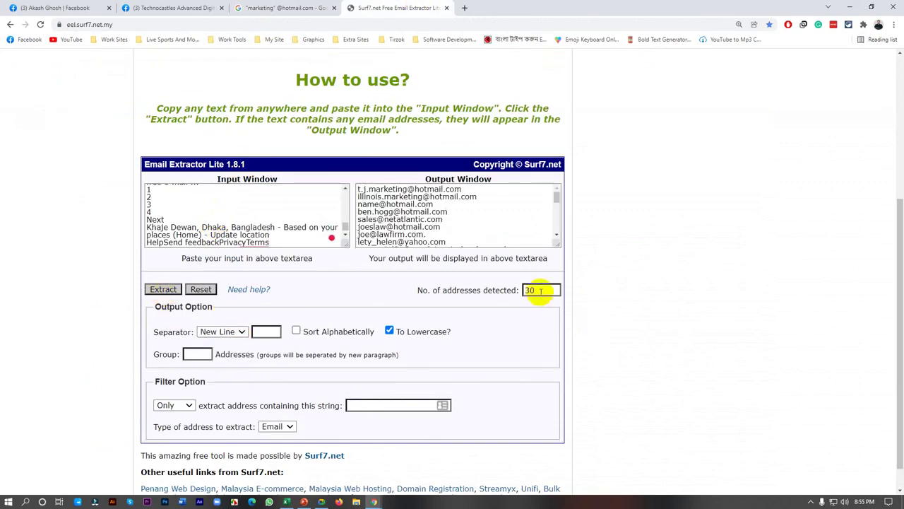
click(493, 235)
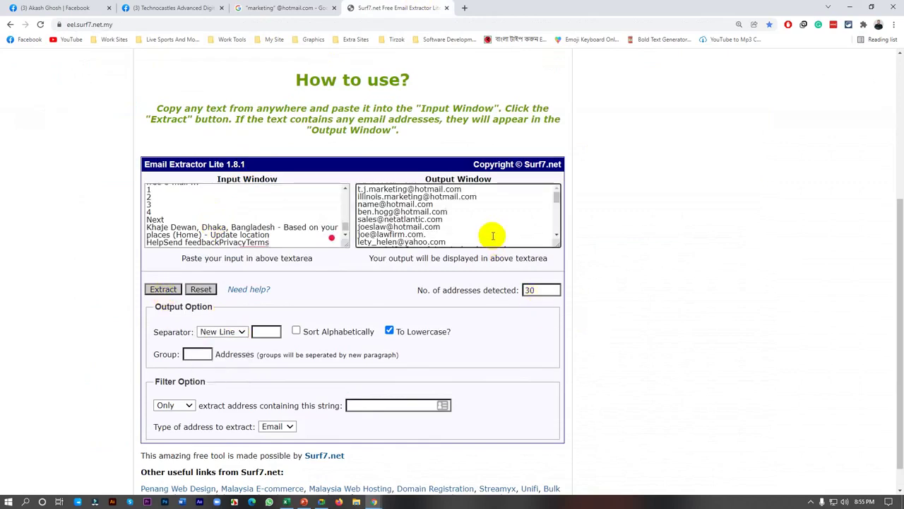
key(ctrl+a)
key(ctrl+c)
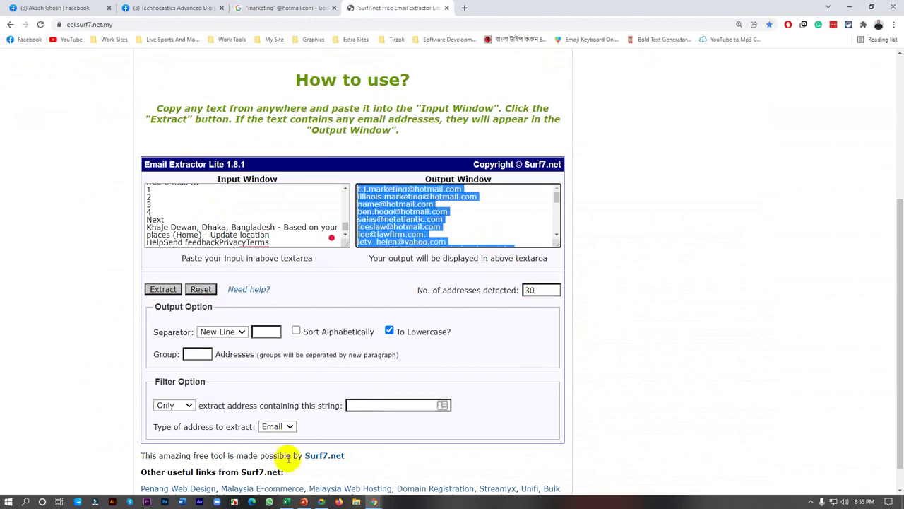
click(286, 502)
scroll(89, 270, down, 18)
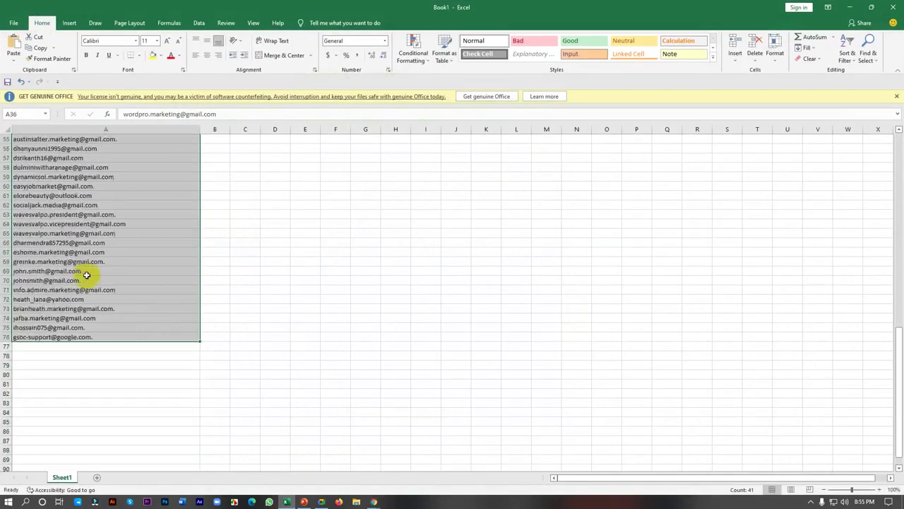
scroll(96, 198, up, 4)
drag(106, 176, 123, 418)
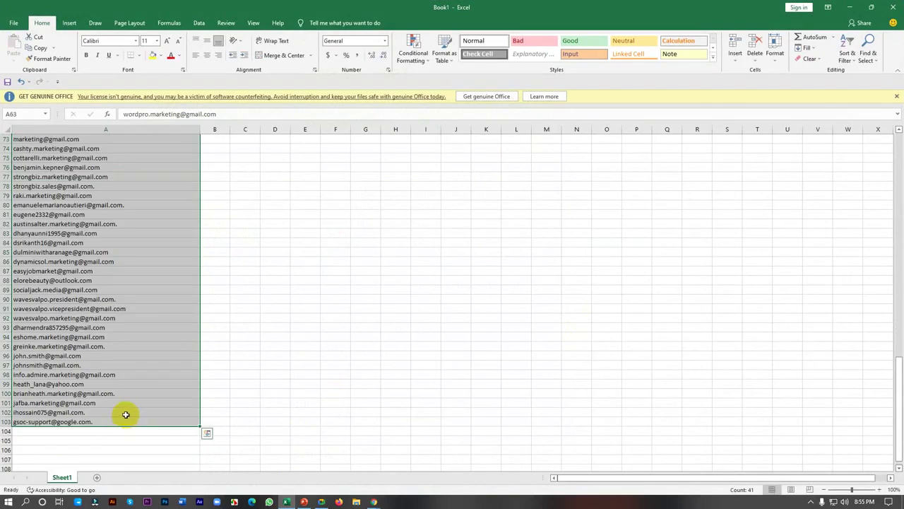
key(ctrl+z)
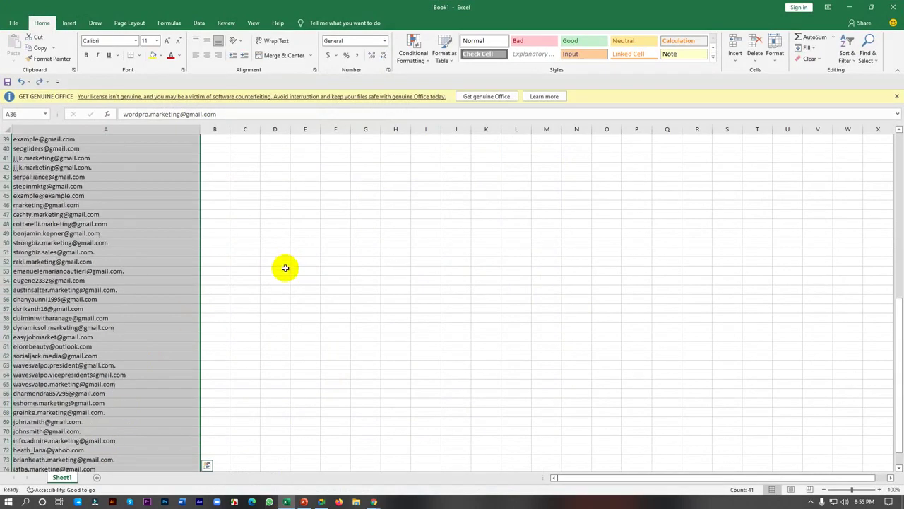
Select the empty cells A77:A105 directly below the last address in column A
scroll(285, 267, down, 10)
click(125, 244)
drag(115, 214, 118, 458)
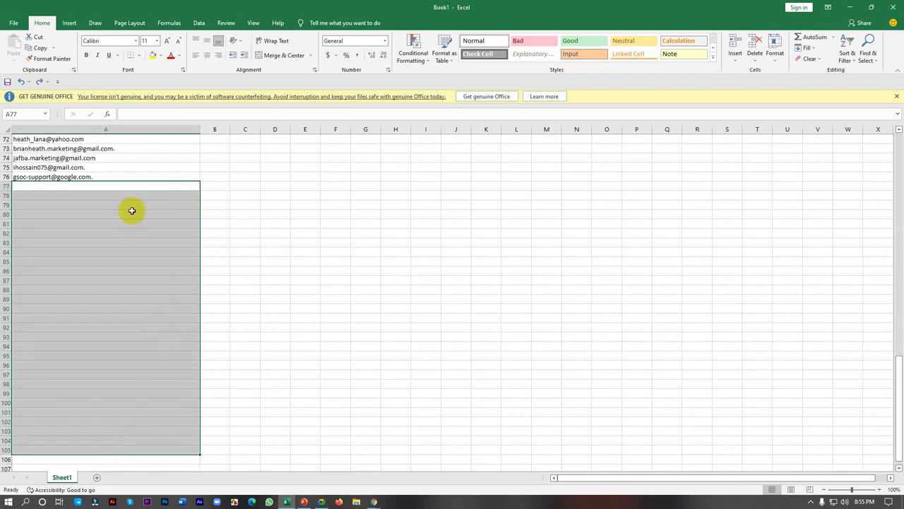
Switch back to Email Extractor Lite in Chrome and copy the selected Hotmail search output again
click(375, 502)
click(353, 452)
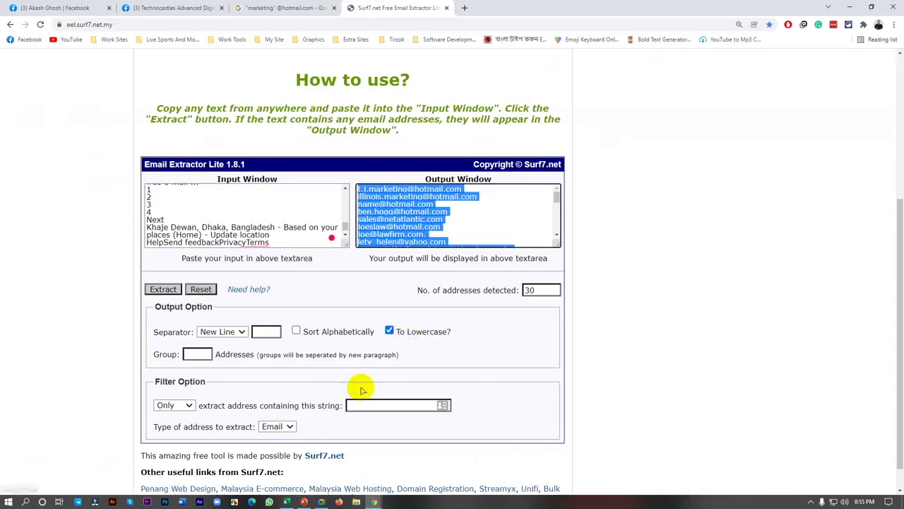
right_click(408, 228)
click(432, 234)
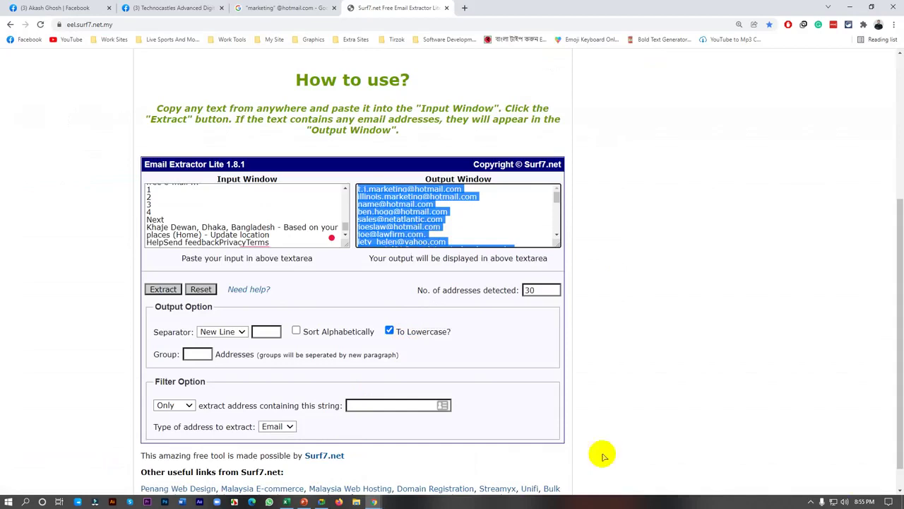
Switch to Excel and paste the copied Hotmail addresses into column A starting at A77
click(286, 501)
click(160, 252)
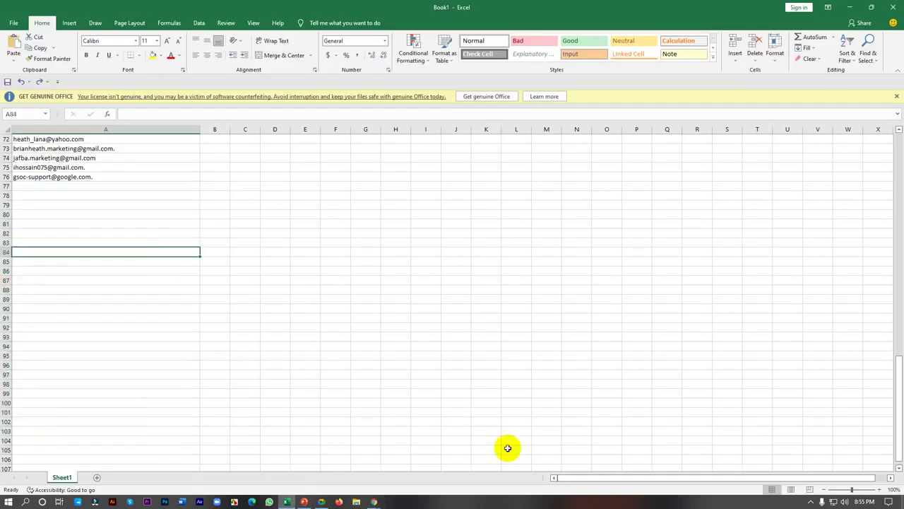
drag(110, 186, 119, 441)
key(ctrl+v)
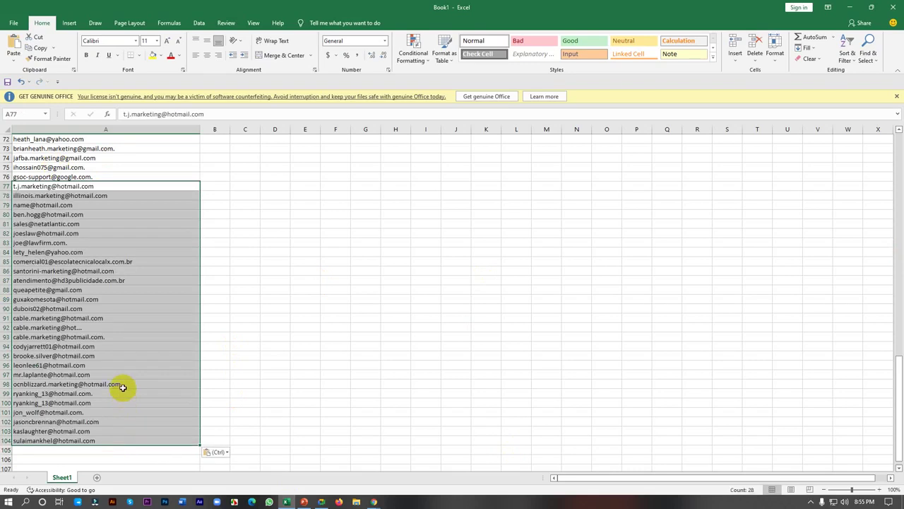
click(303, 345)
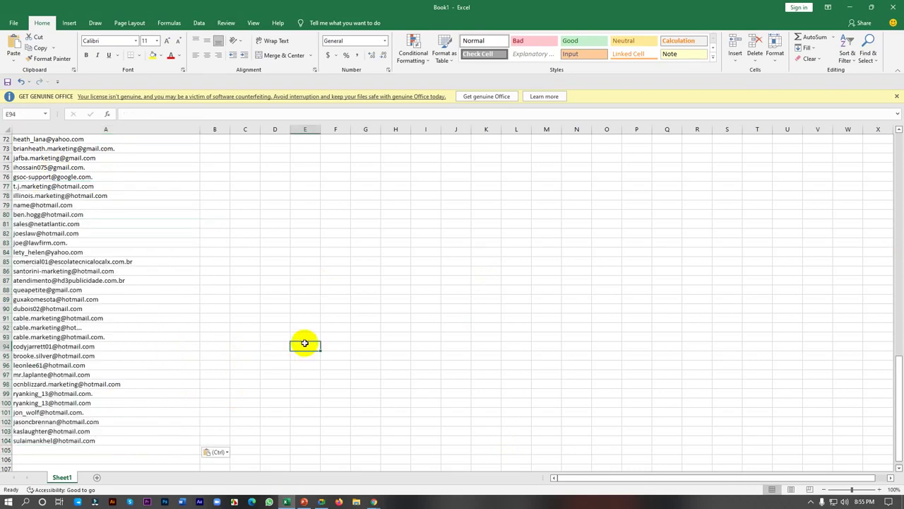
click(374, 503)
click(335, 472)
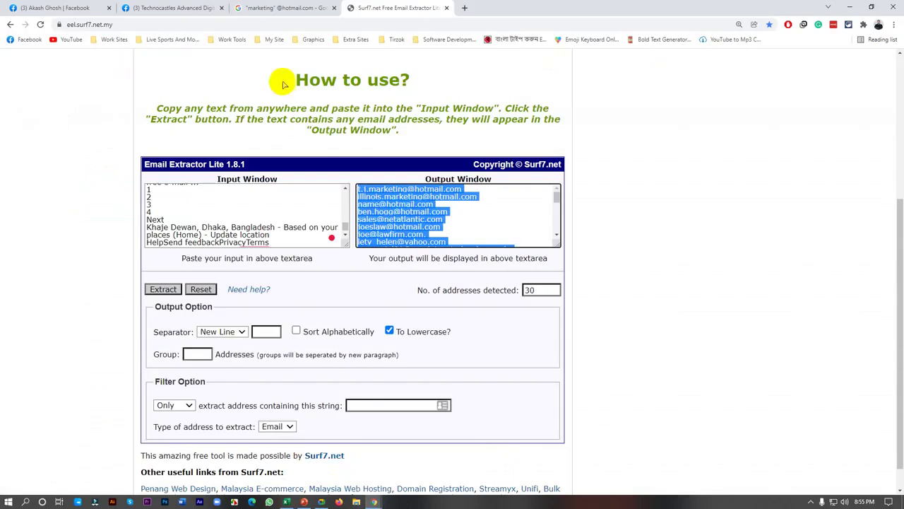
click(260, 9)
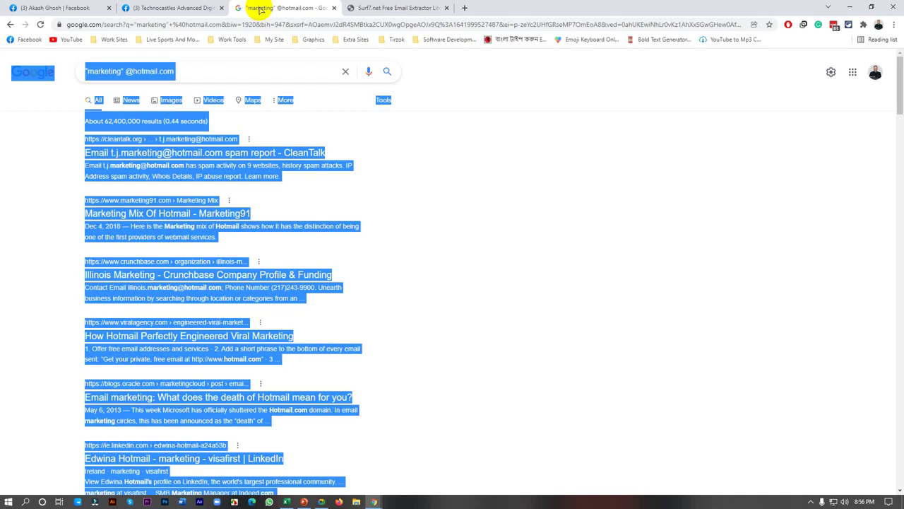
click(494, 291)
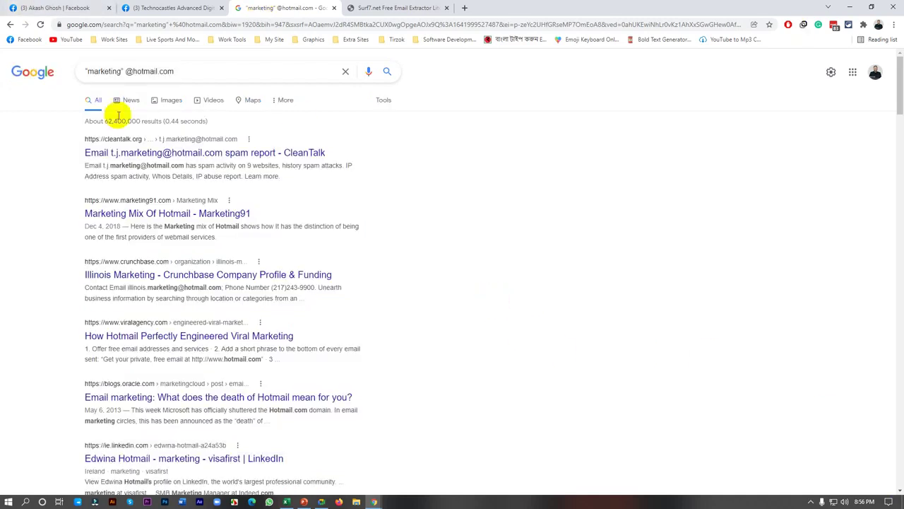
drag(133, 72, 157, 72)
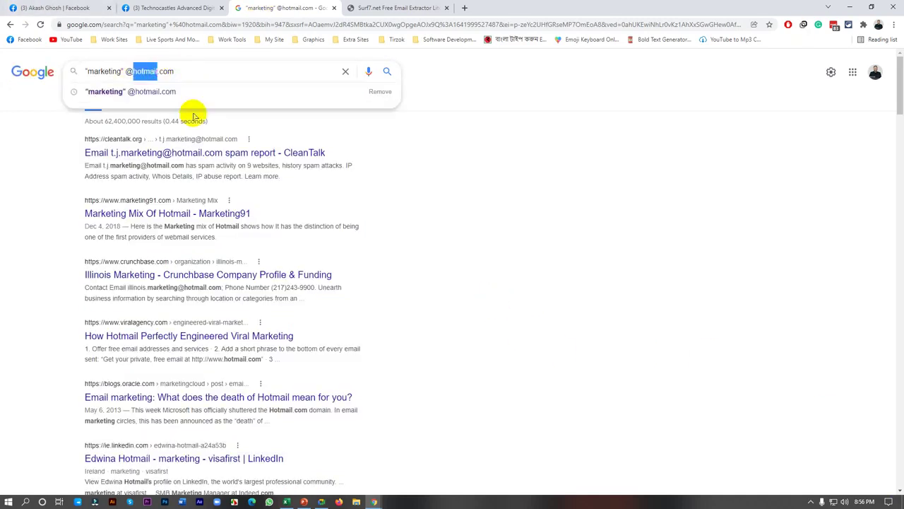
text(gmail)
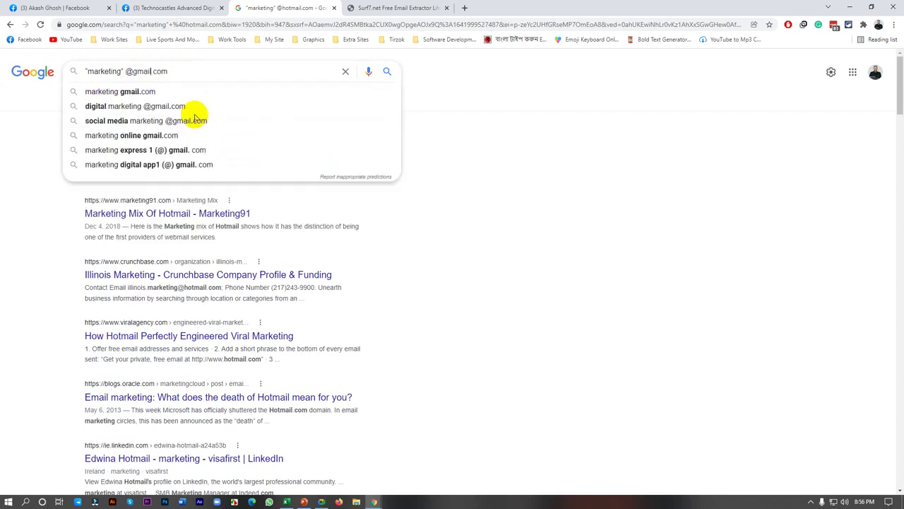
click(513, 129)
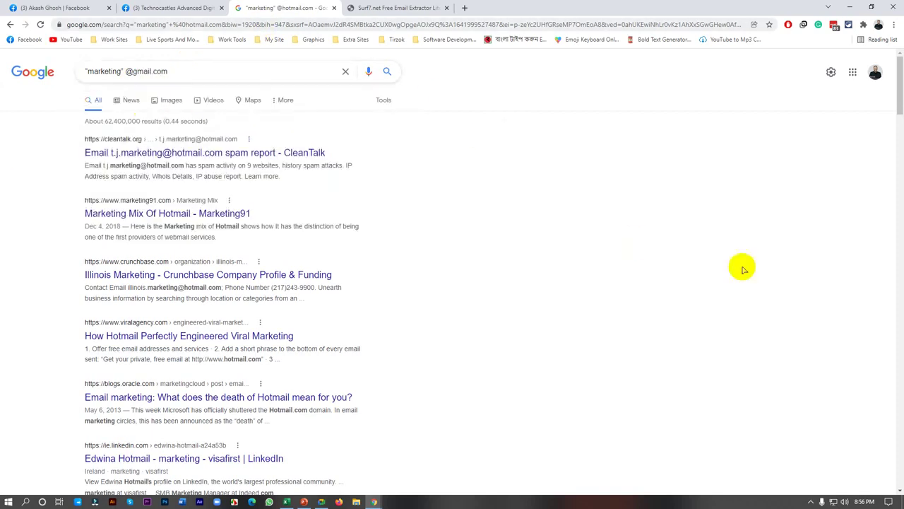
Open Google's search settings and set the results per page to 100
click(830, 72)
click(807, 91)
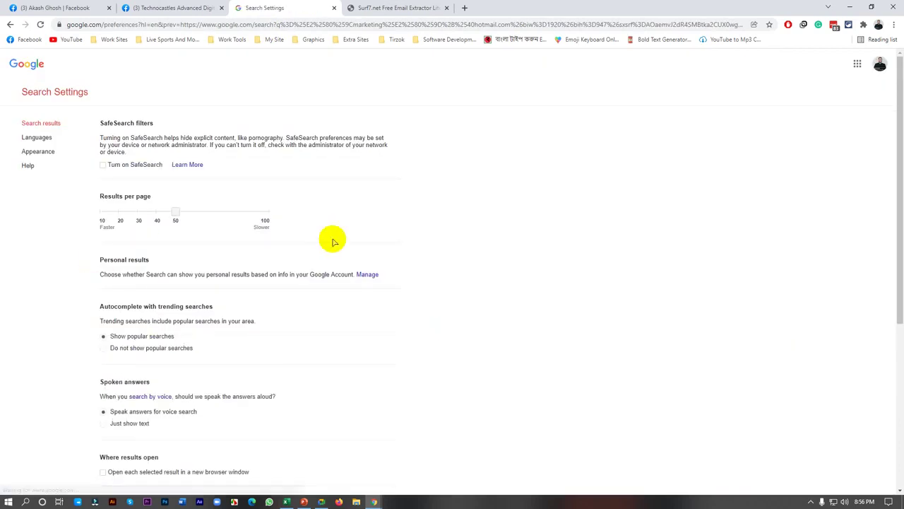
scroll(333, 242, down, 2)
scroll(283, 237, up, 2)
click(176, 215)
drag(176, 216, 383, 228)
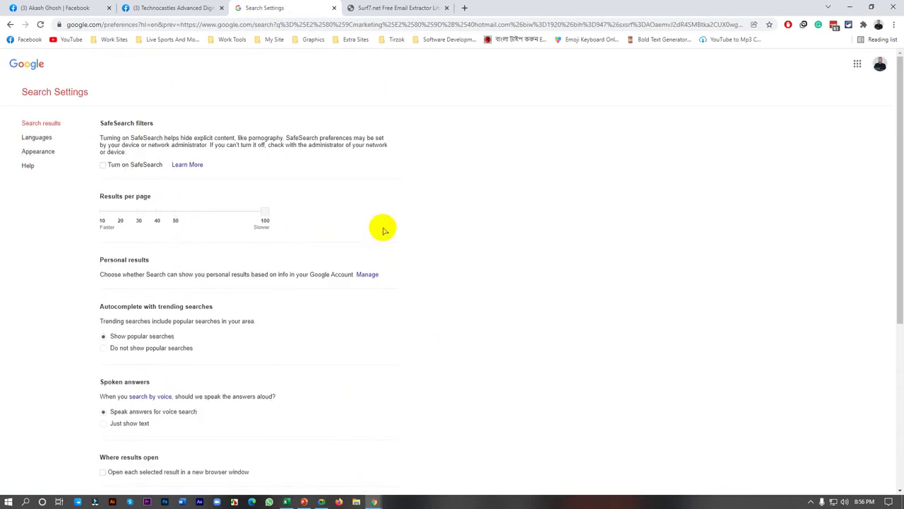
Expand the full region list, set the search region to Germany, and save the search settings
scroll(356, 299, down, 4)
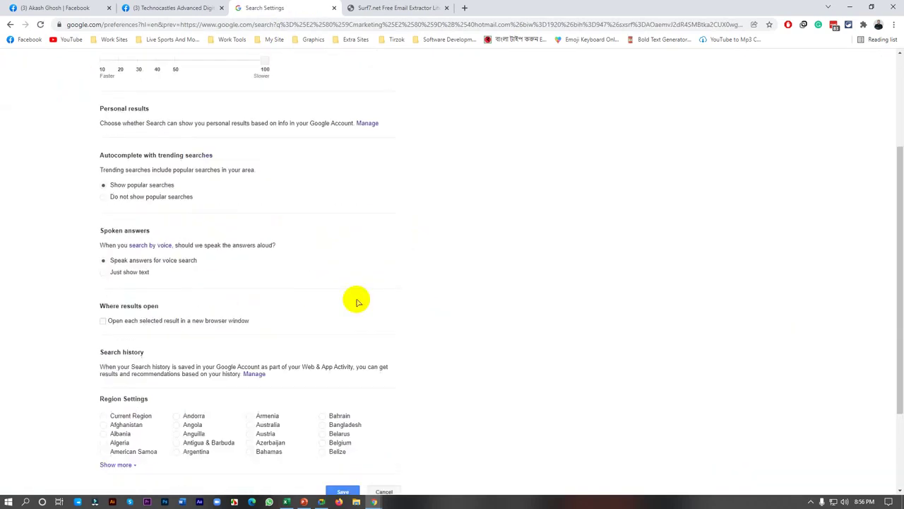
click(125, 344)
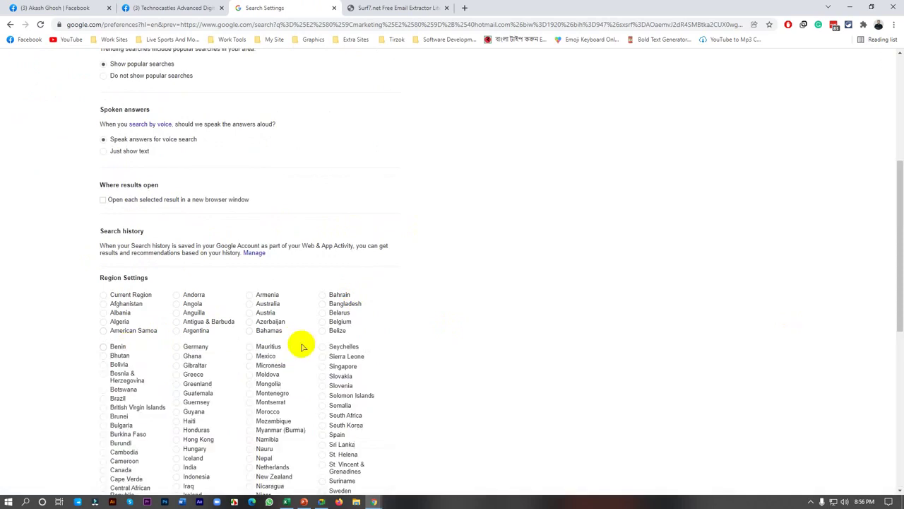
scroll(303, 347, down, 6)
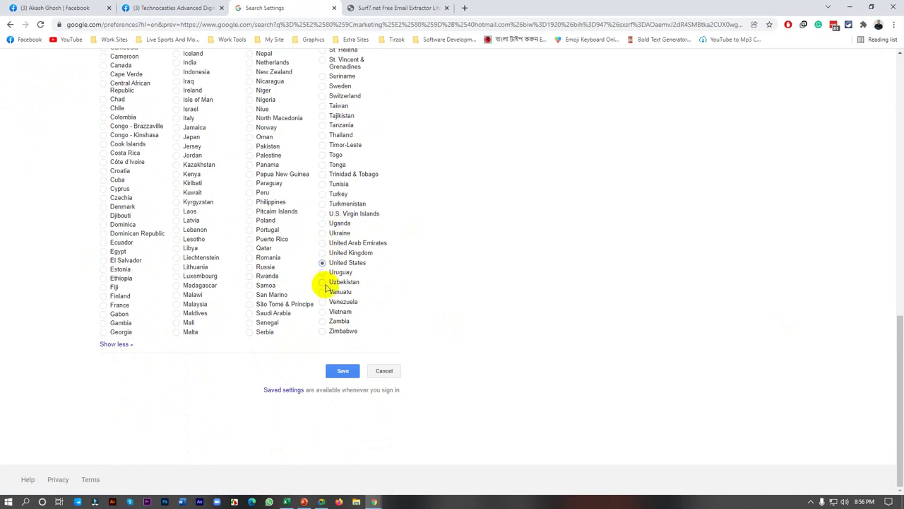
scroll(337, 145, up, 1)
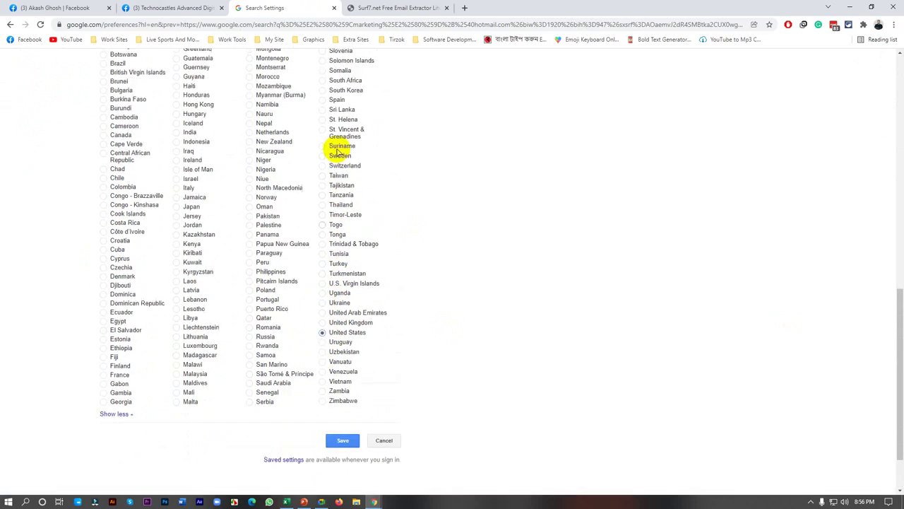
scroll(282, 146, up, 1)
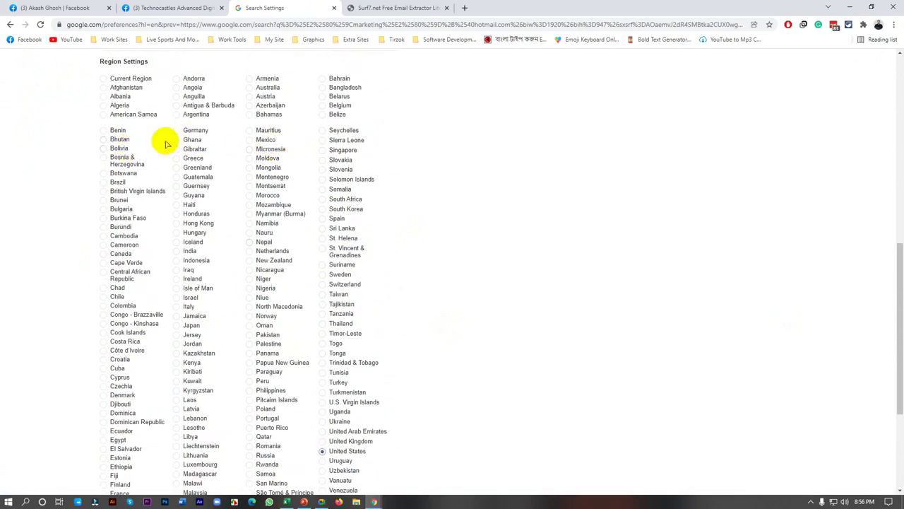
click(192, 132)
scroll(449, 310, up, 5)
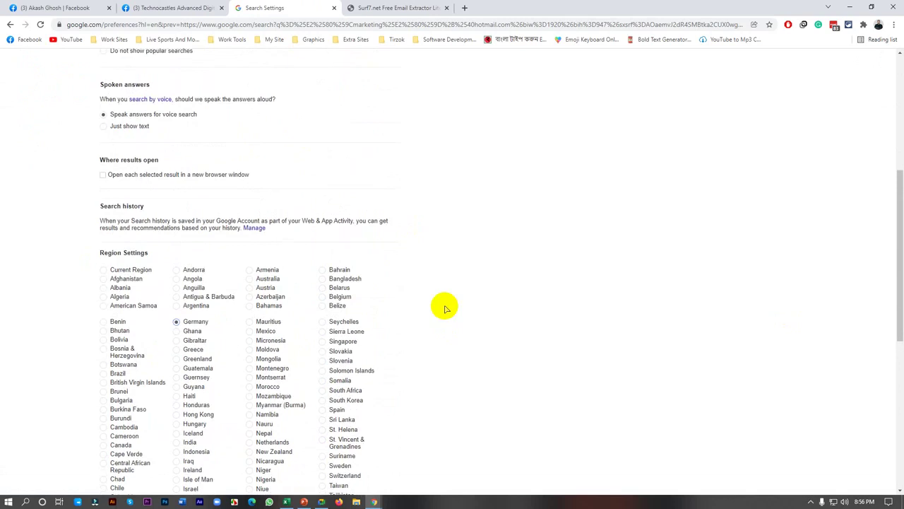
scroll(424, 297, up, 2)
scroll(440, 445, down, 10)
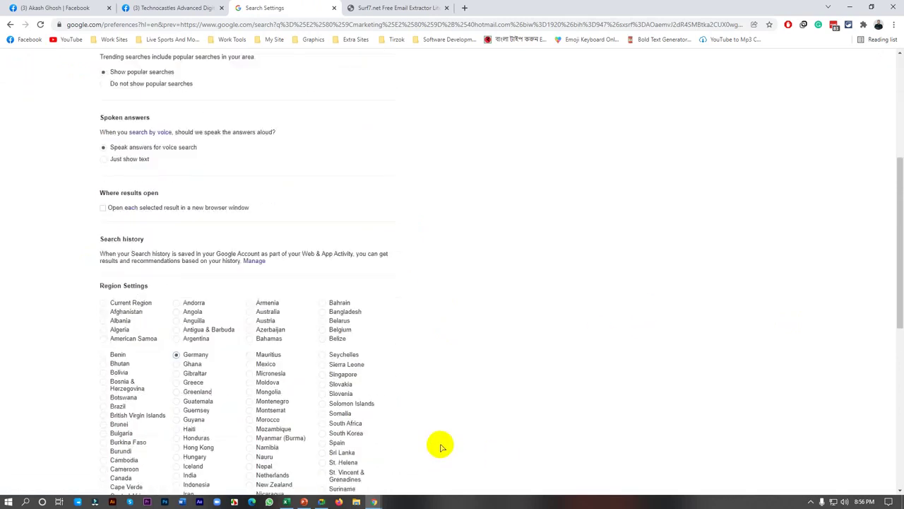
click(343, 388)
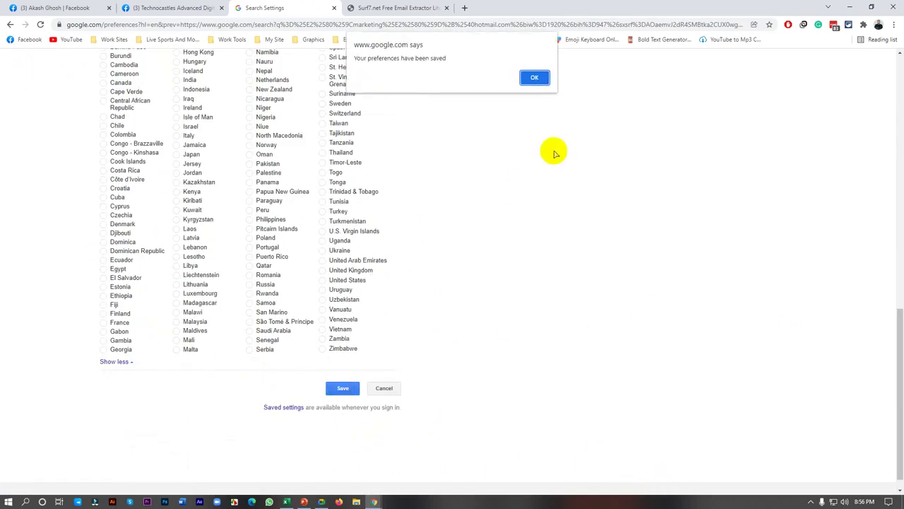
click(536, 78)
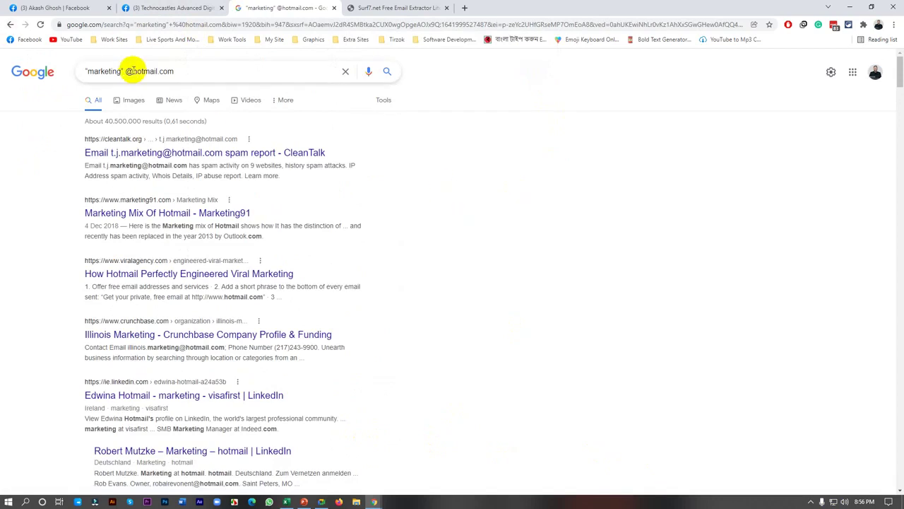
key(ctrl+a)
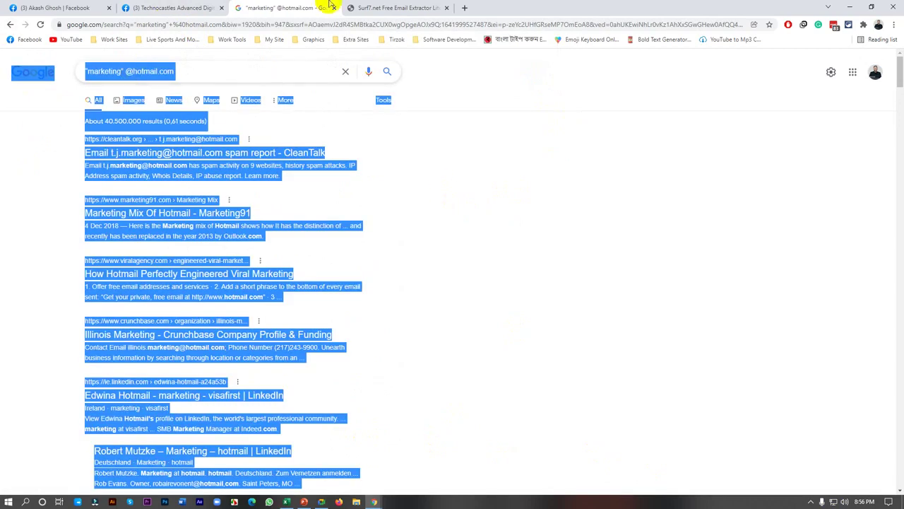
click(395, 8)
click(40, 24)
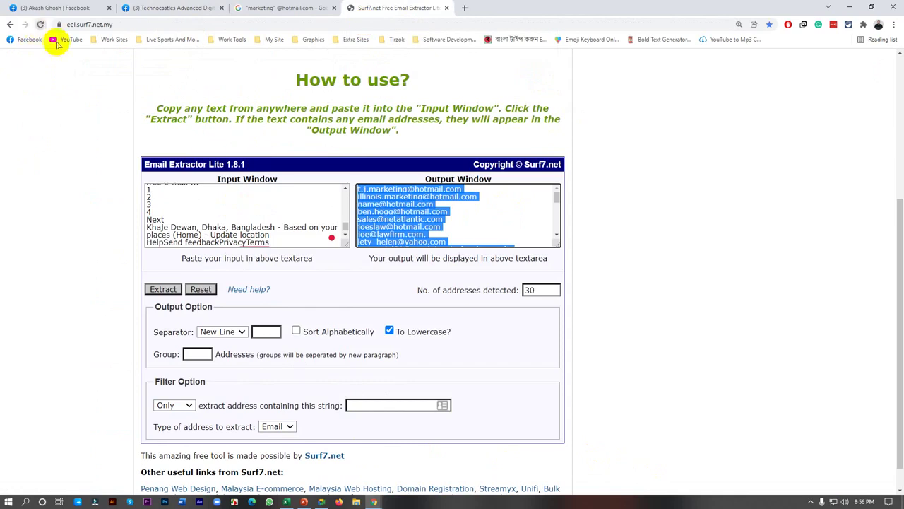
click(215, 227)
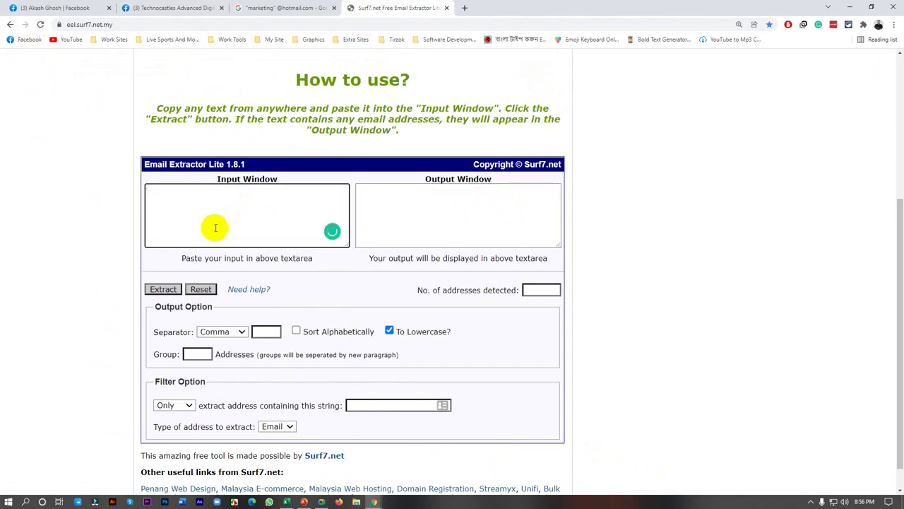
key(ctrl+v)
Extract the addresses from the Germany results with the New Line separator and copy the whole output
click(216, 332)
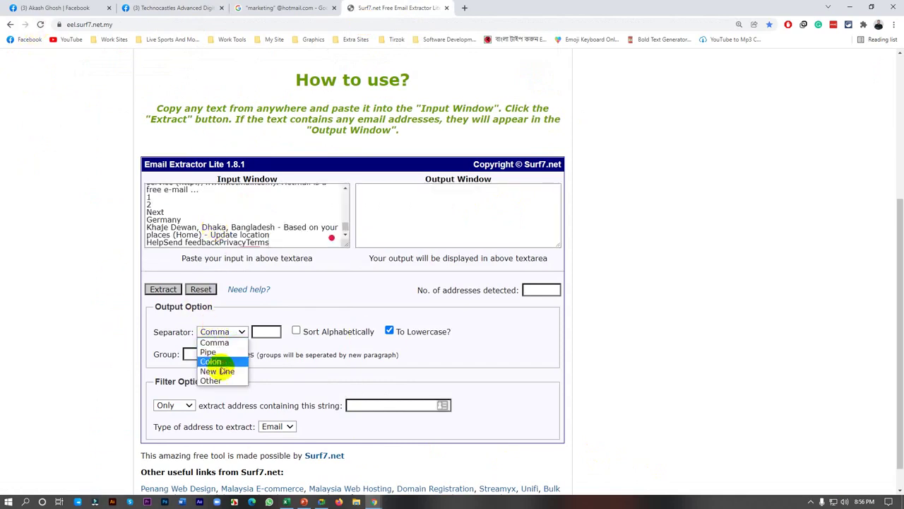
click(218, 371)
click(161, 290)
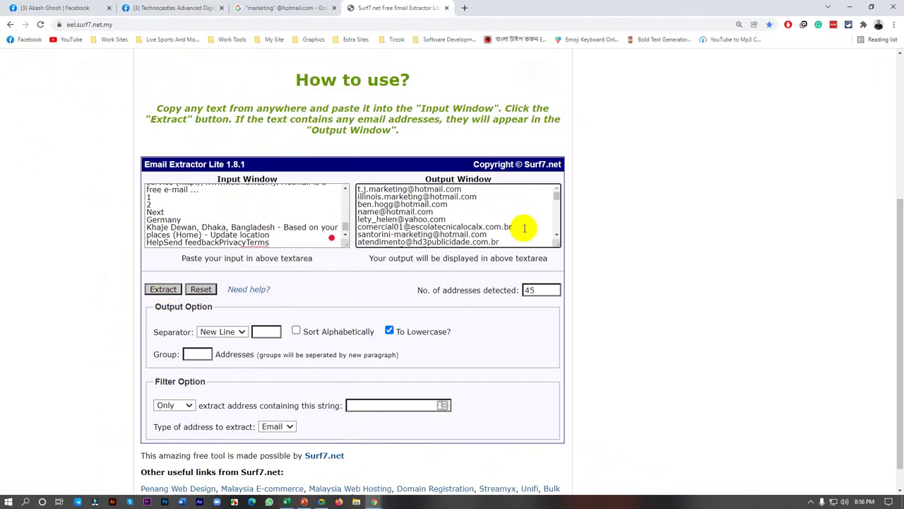
click(524, 228)
key(ctrl+a)
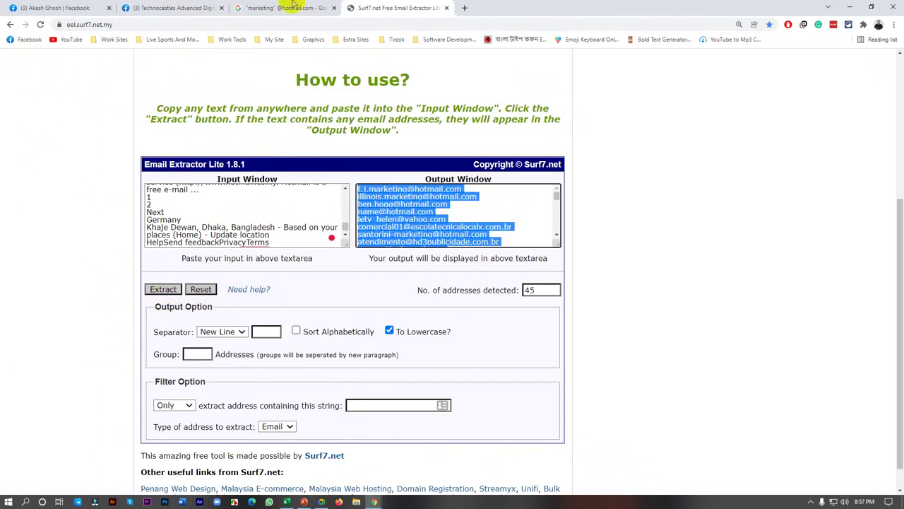
Switch to Excel and paste the extracted Germany addresses below the last entry in column A, starting at A105
click(263, 8)
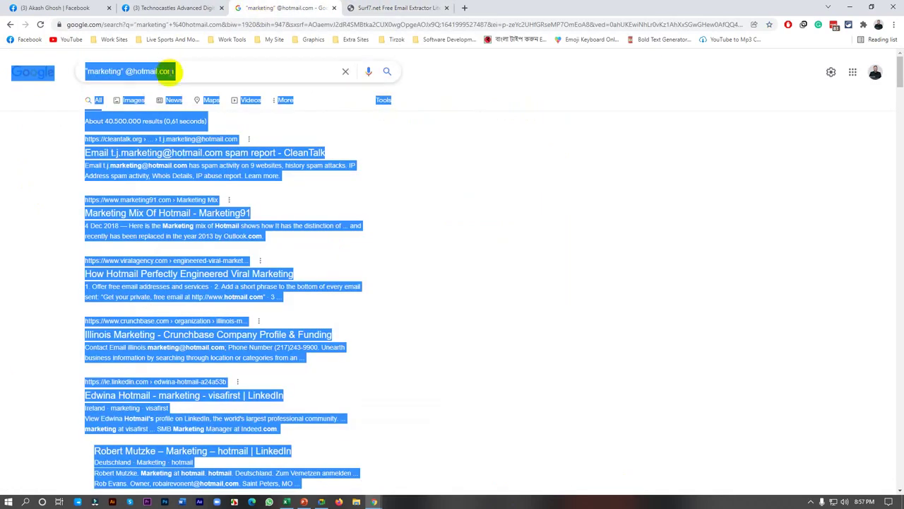
click(295, 501)
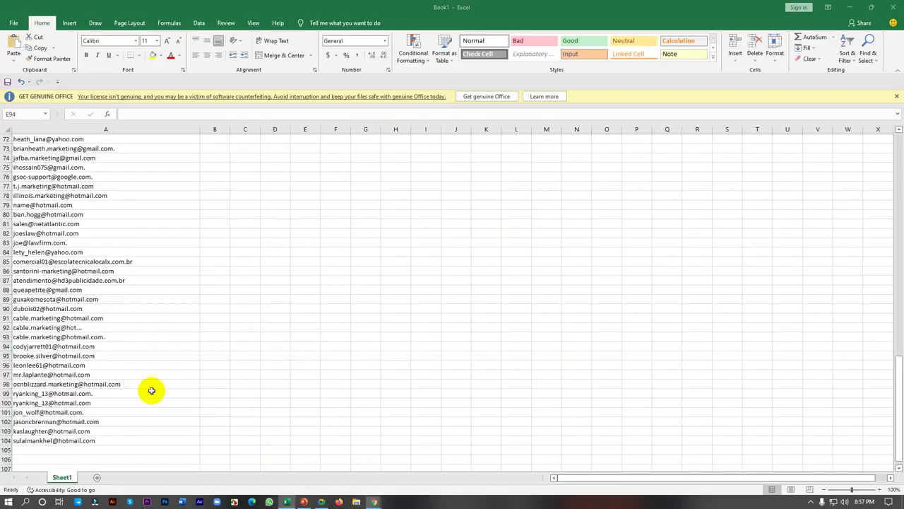
scroll(151, 390, down, 12)
key(ctrl+shift+Down)
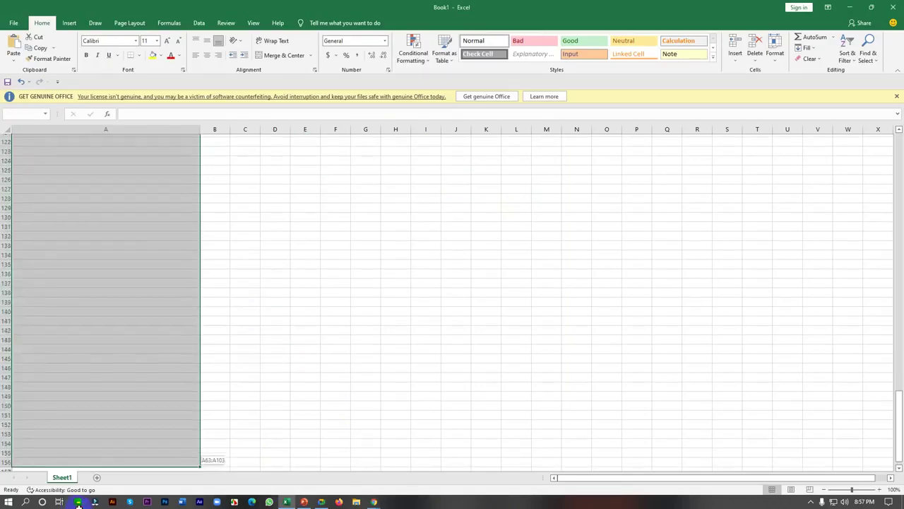
key(ctrl+v)
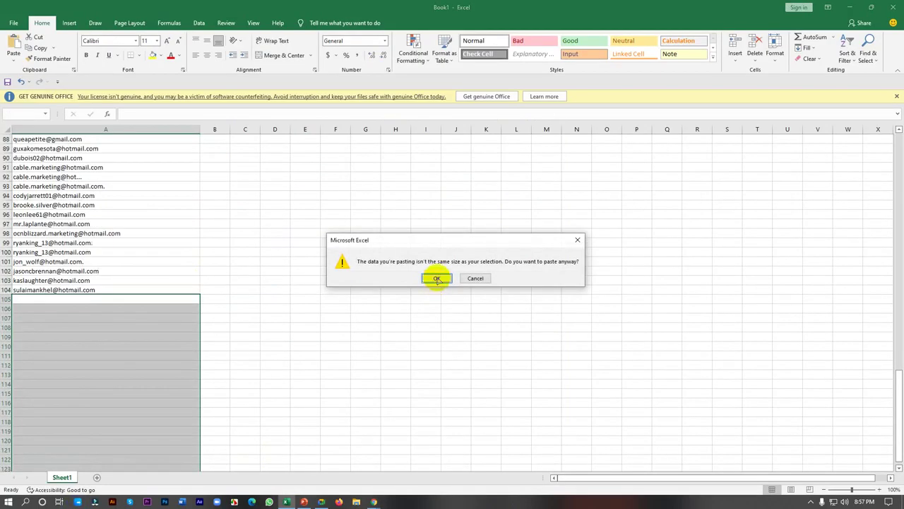
click(436, 277)
scroll(198, 327, down, 15)
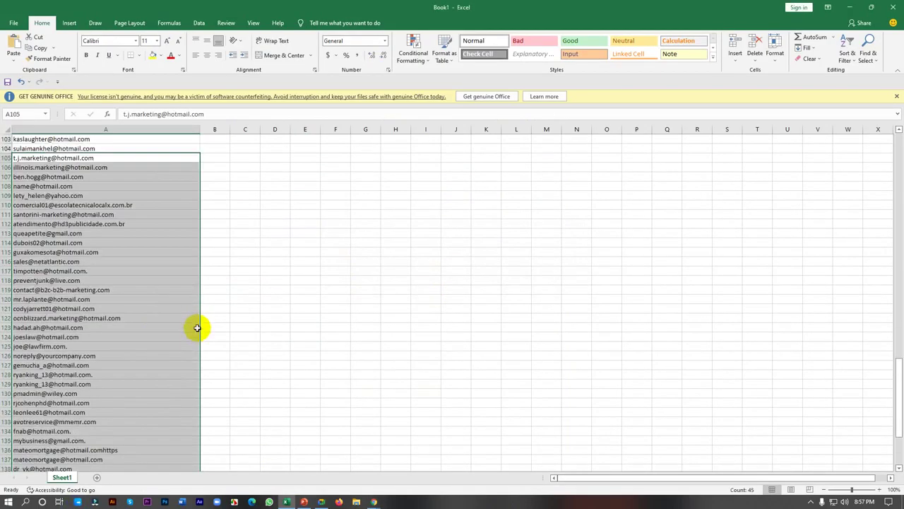
click(375, 501)
click(337, 448)
click(131, 68)
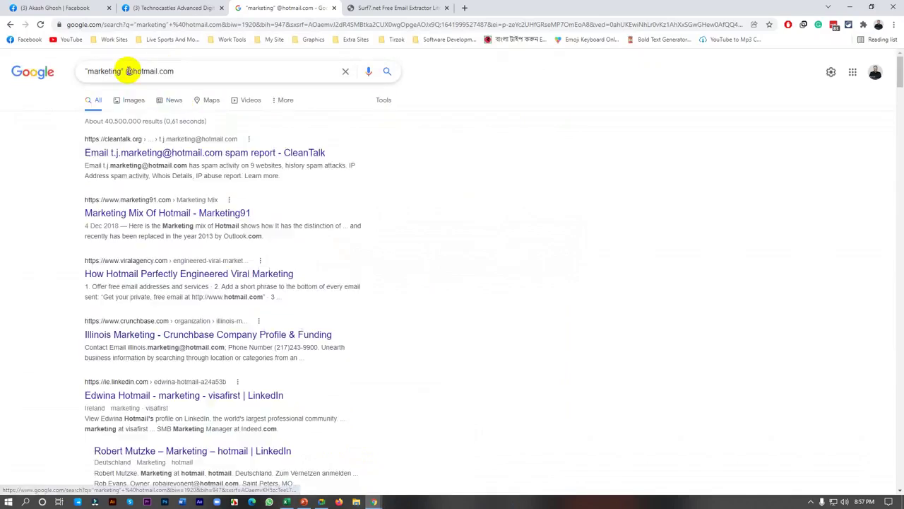
drag(133, 70, 157, 71)
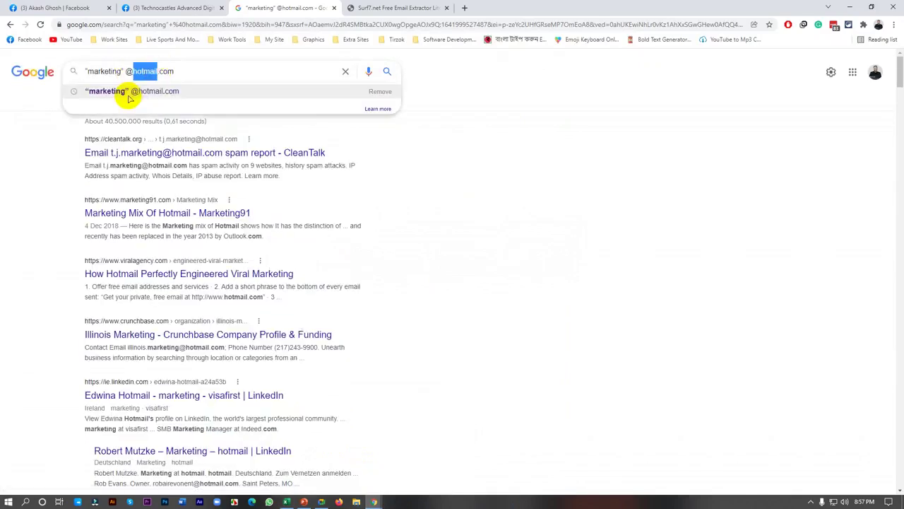
text(gmail)
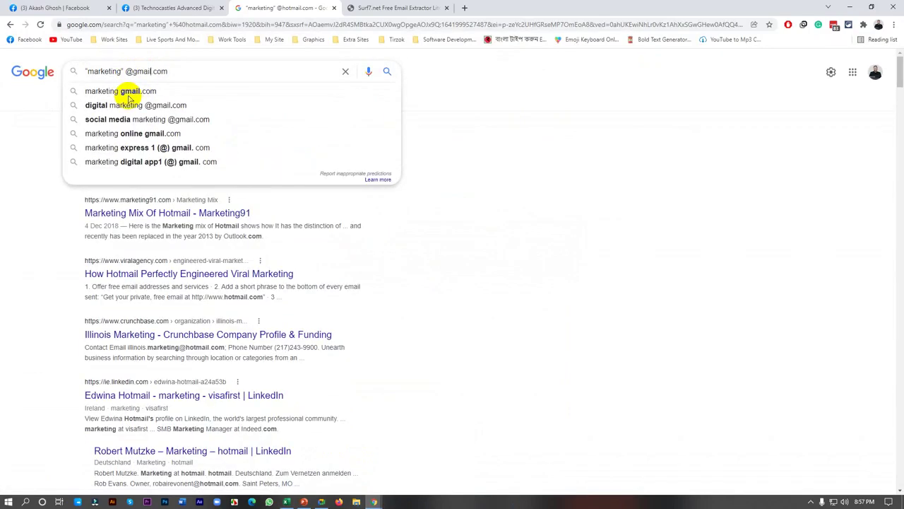
click(386, 72)
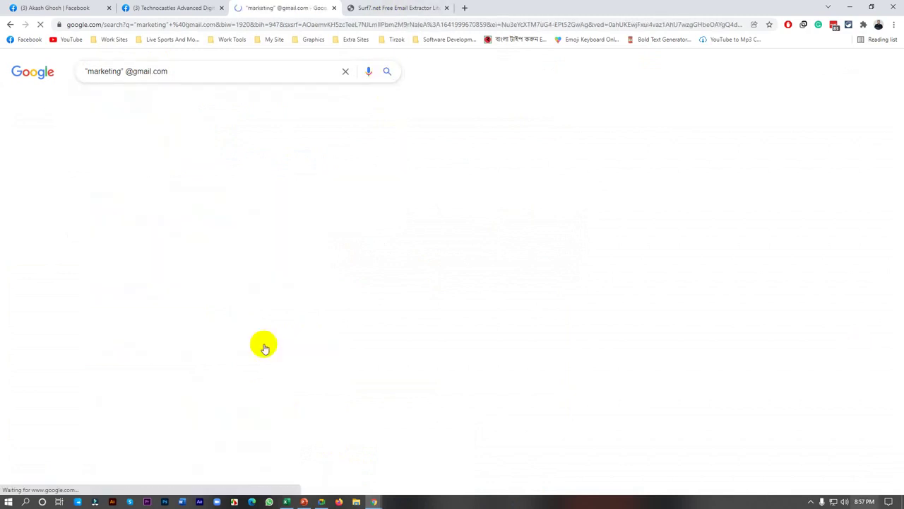
key(ctrl+a)
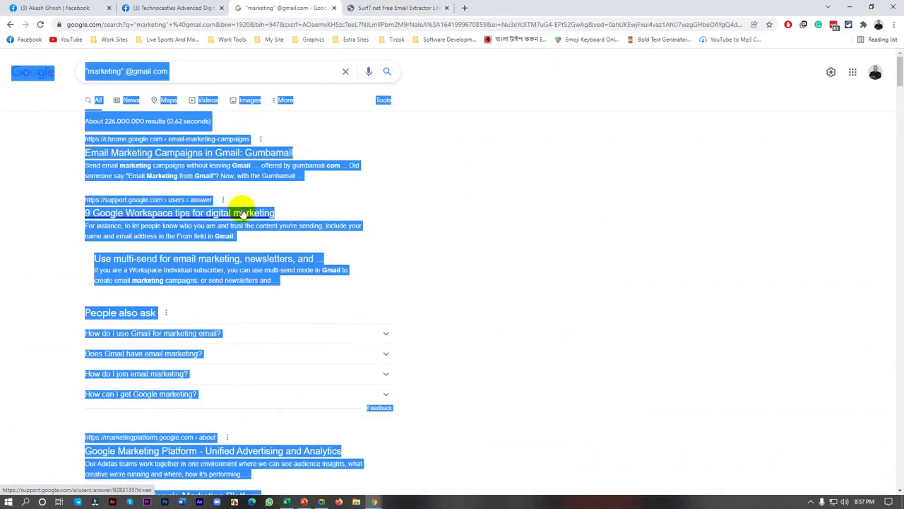
click(385, 8)
click(41, 24)
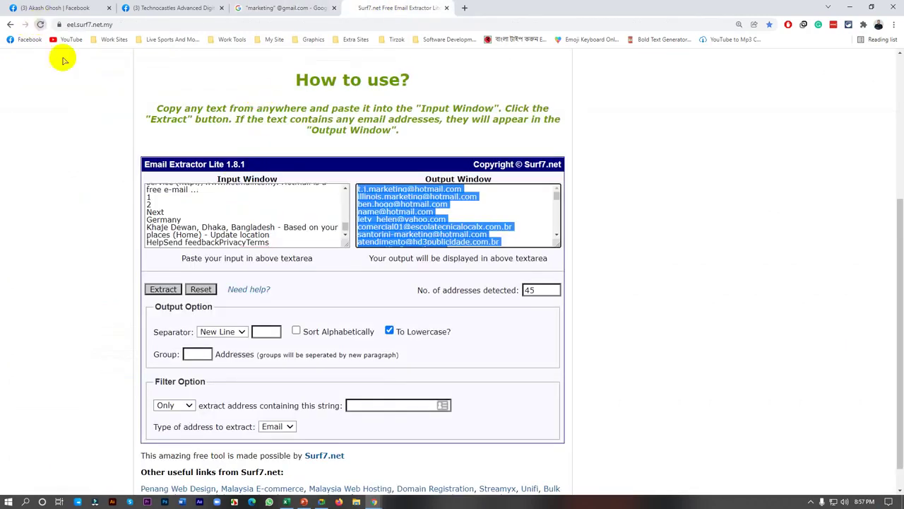
click(227, 203)
key(ctrl+v)
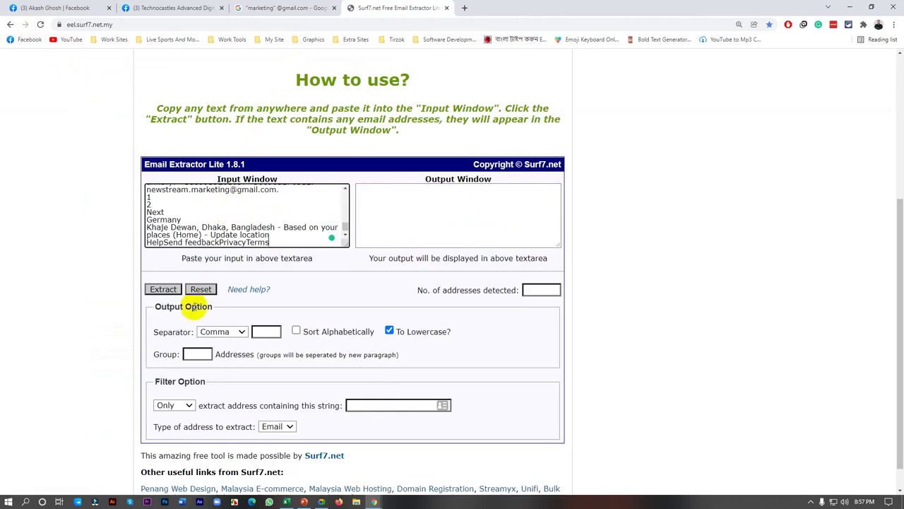
click(232, 332)
click(212, 341)
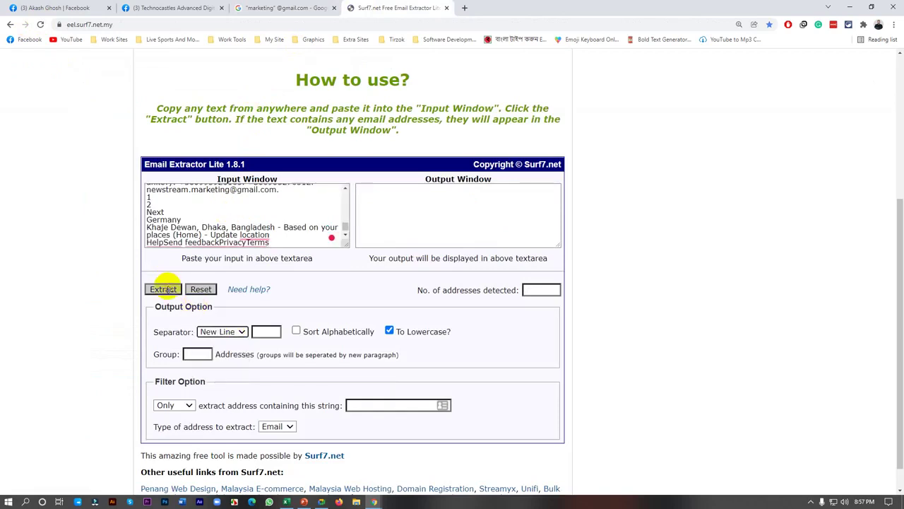
click(163, 290)
click(519, 233)
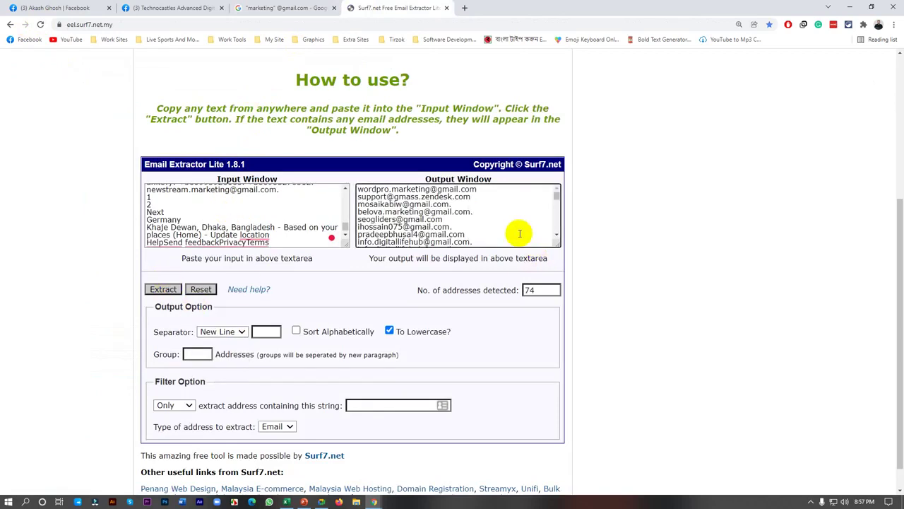
key(ctrl+a)
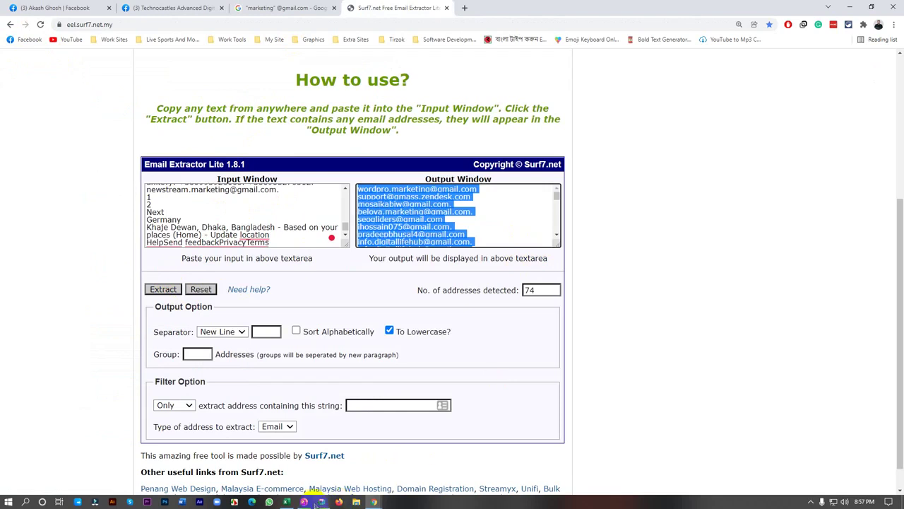
Switch to Excel and paste the extracted Gmail results below the last entry in column A, starting at A150
click(286, 502)
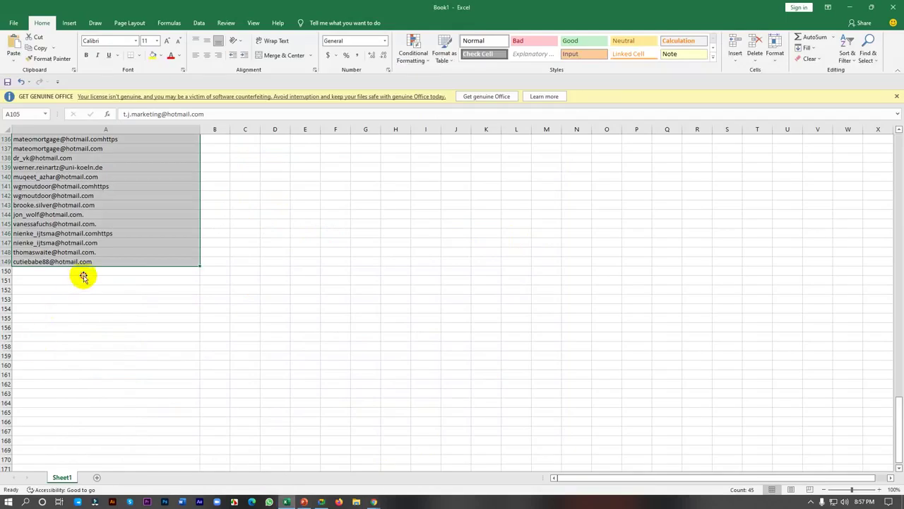
drag(83, 274, 84, 498)
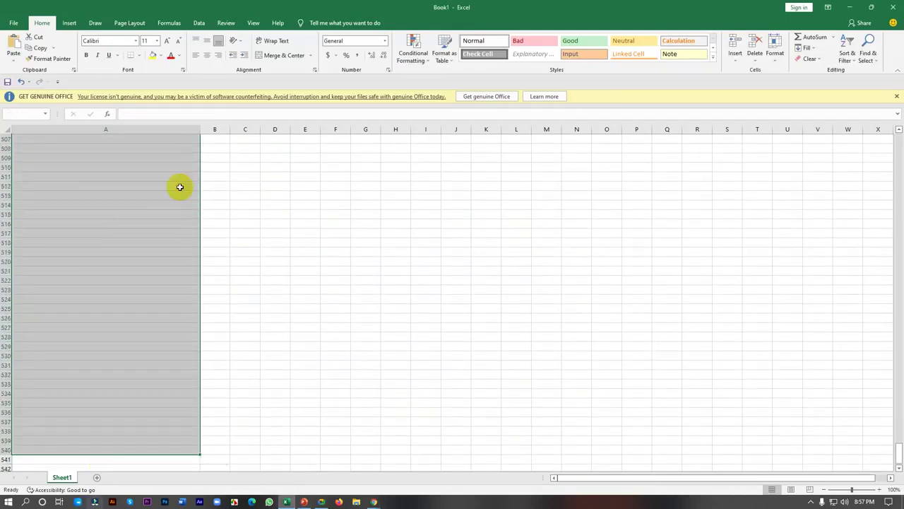
key(ctrl+v)
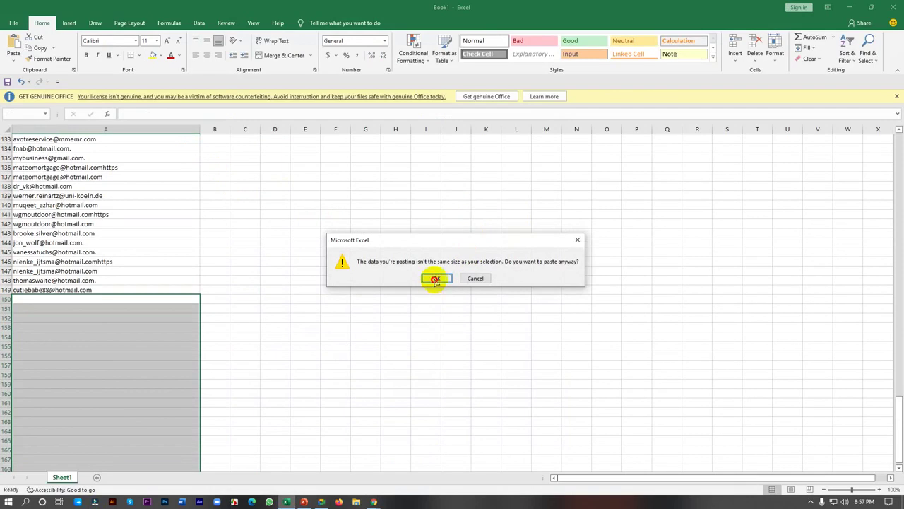
click(435, 278)
drag(897, 365, 897, 448)
click(303, 502)
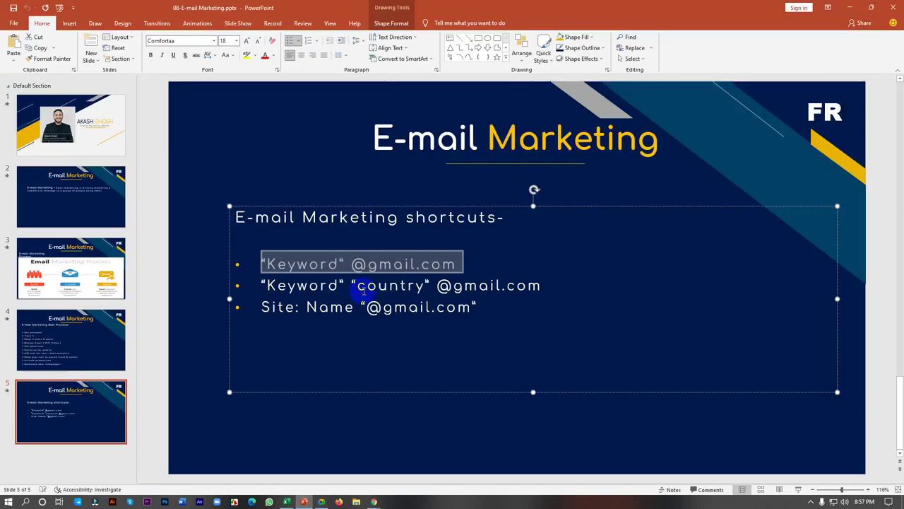
click(313, 288)
click(597, 288)
triple_click(404, 285)
key(ctrl+c)
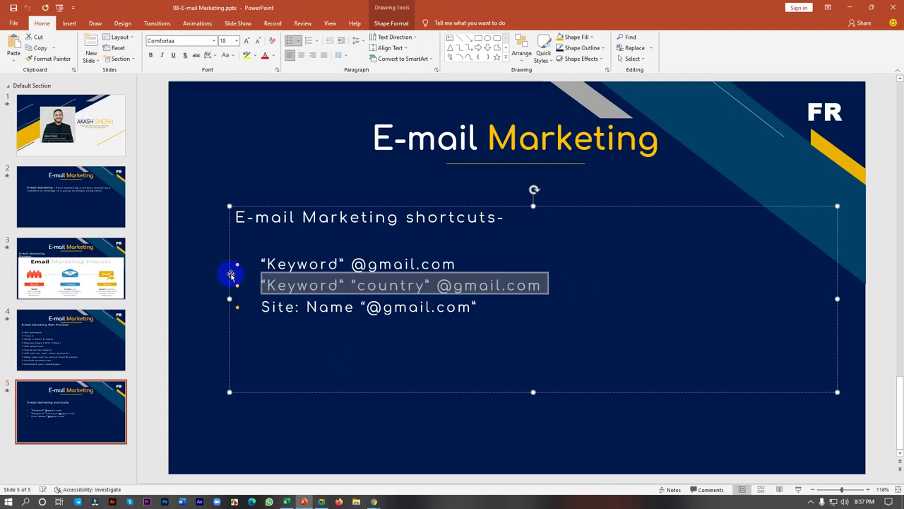
mouse_move(374, 501)
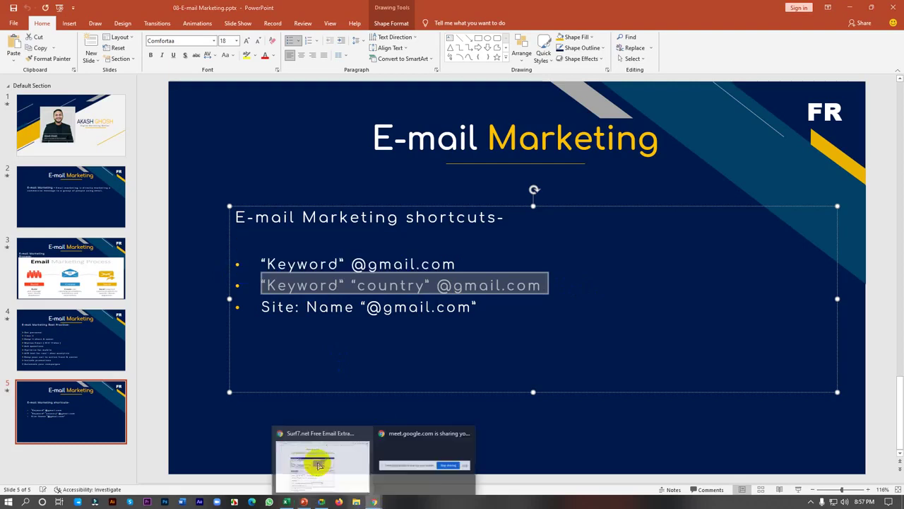
click(314, 461)
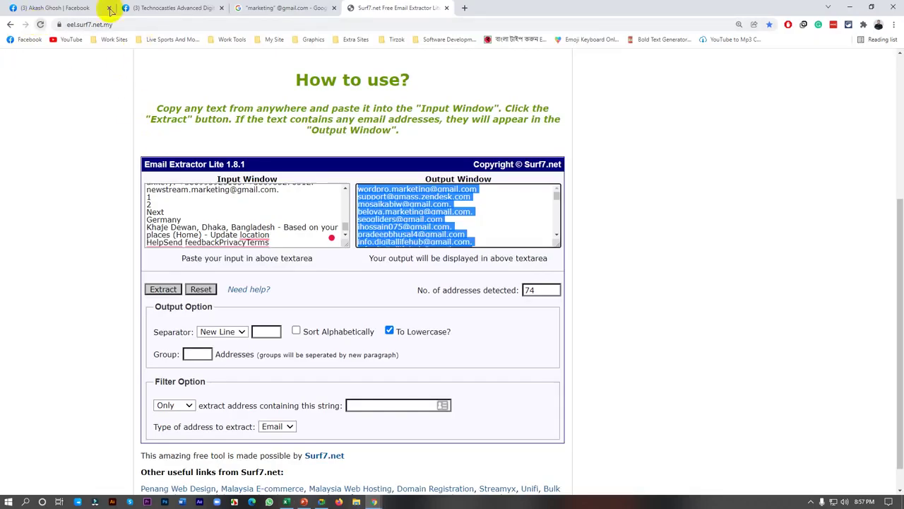
key(ctrl+shift+Tab)
click(168, 70)
drag(121, 70, 307, 70)
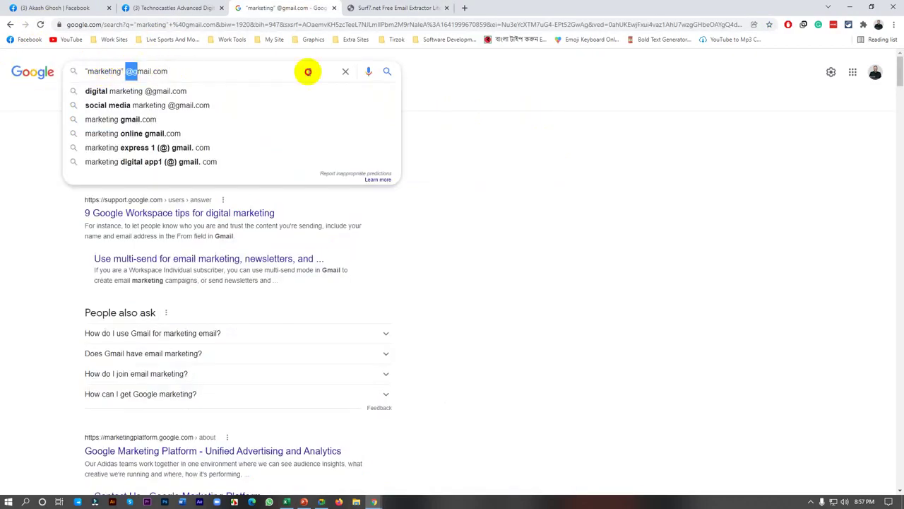
key(ctrl+v)
key(Return)
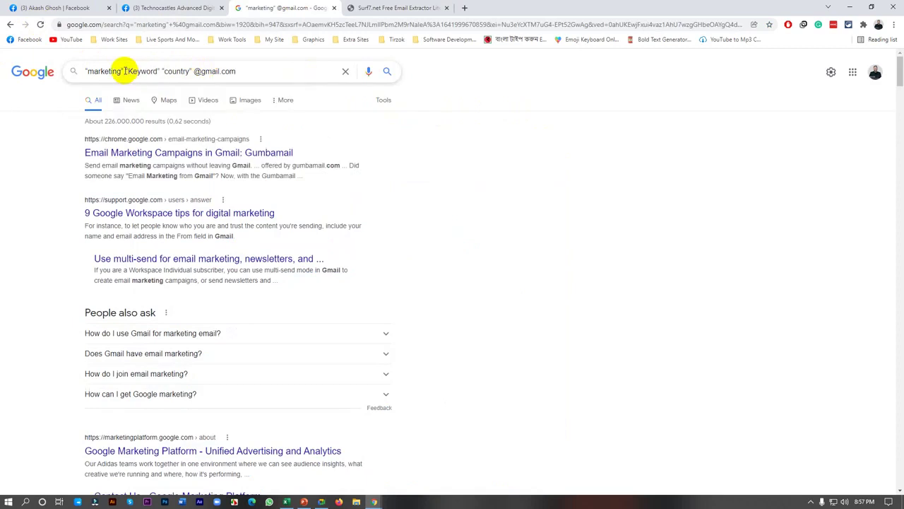
drag(124, 71, 151, 71)
key(BackSpace)
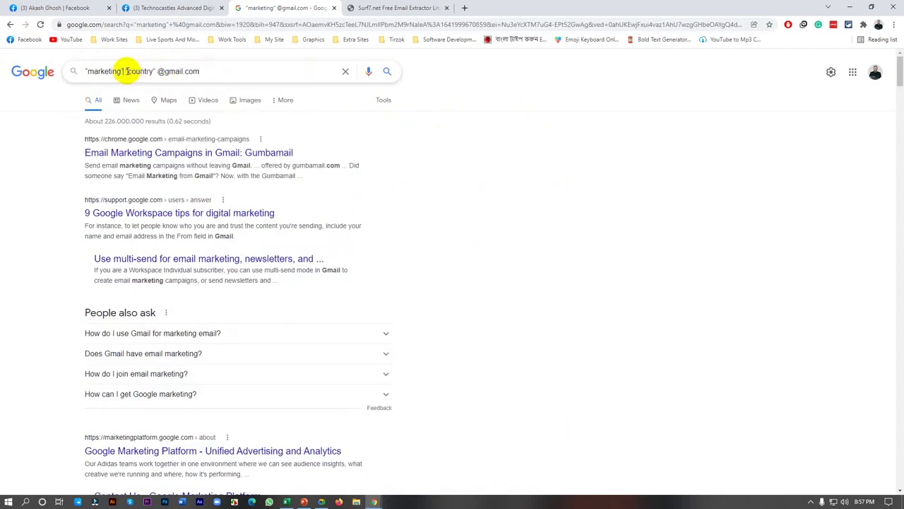
drag(129, 70, 144, 70)
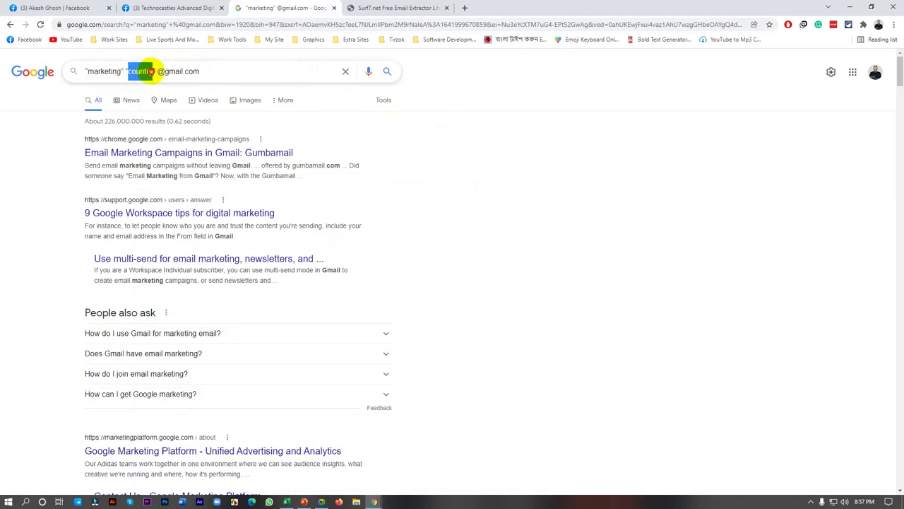
text(USA)
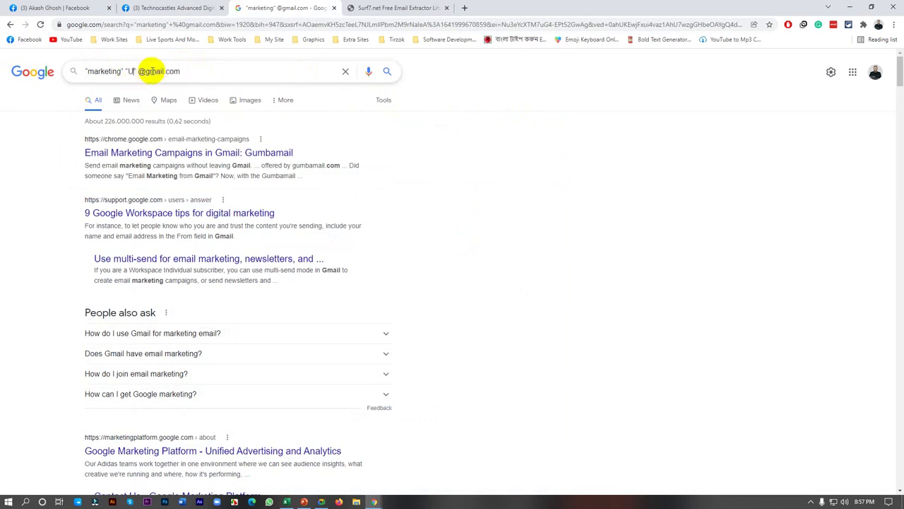
click(387, 72)
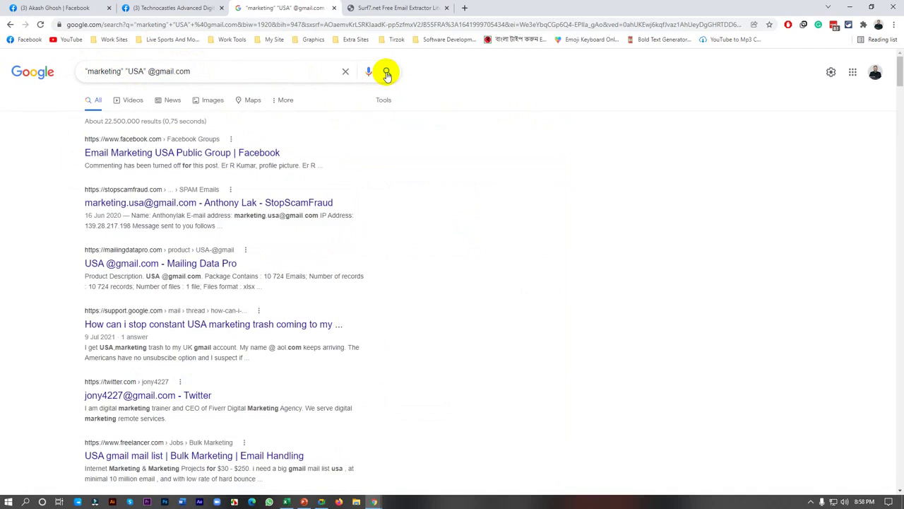
key(ctrl+a)
key(ctrl+c)
click(380, 9)
click(222, 214)
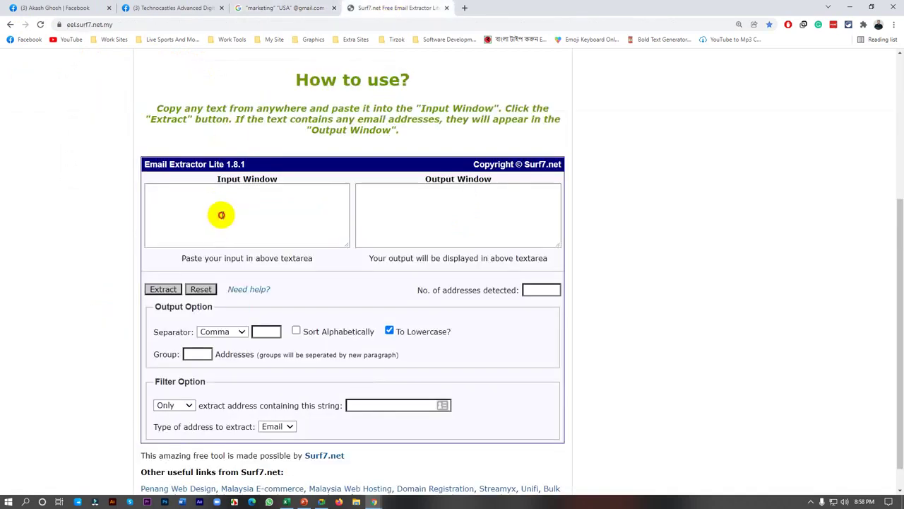
key(ctrl+v)
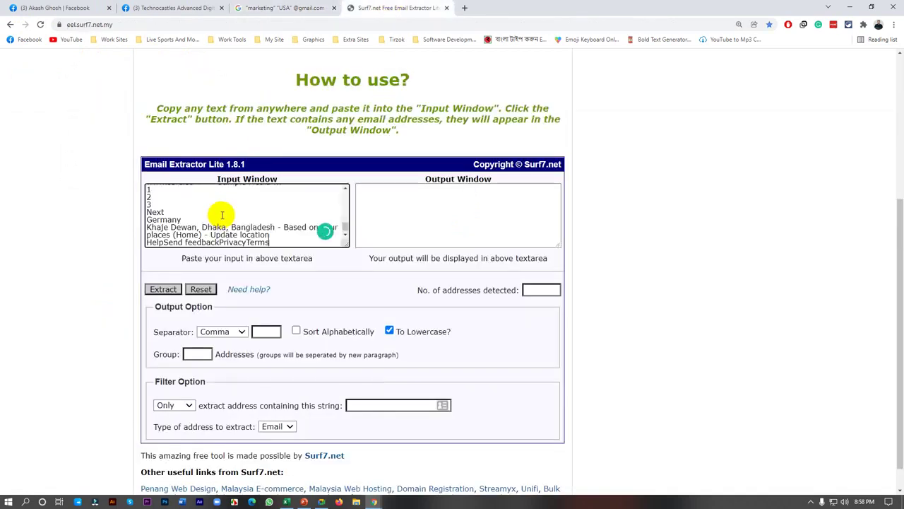
Extract the addresses from the USA results with the New Line separator and copy the whole output
click(219, 331)
click(215, 370)
click(163, 289)
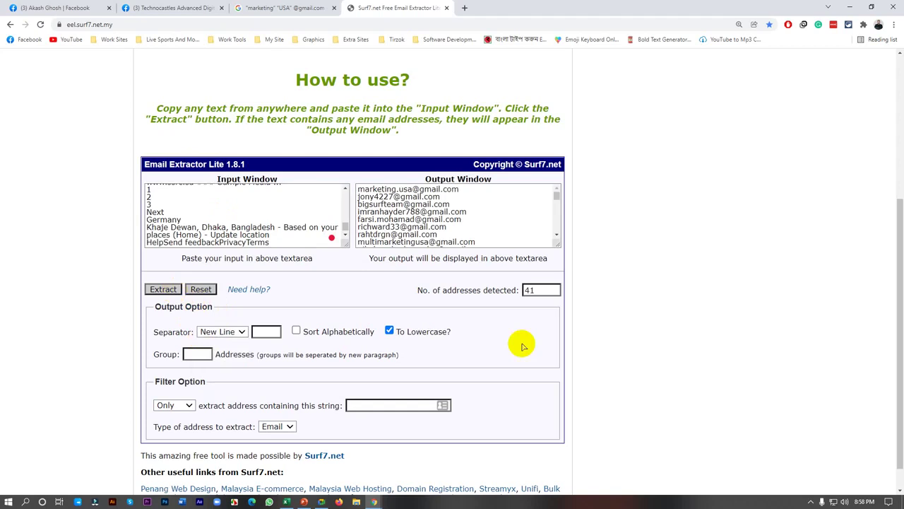
click(495, 223)
key(ctrl+a)
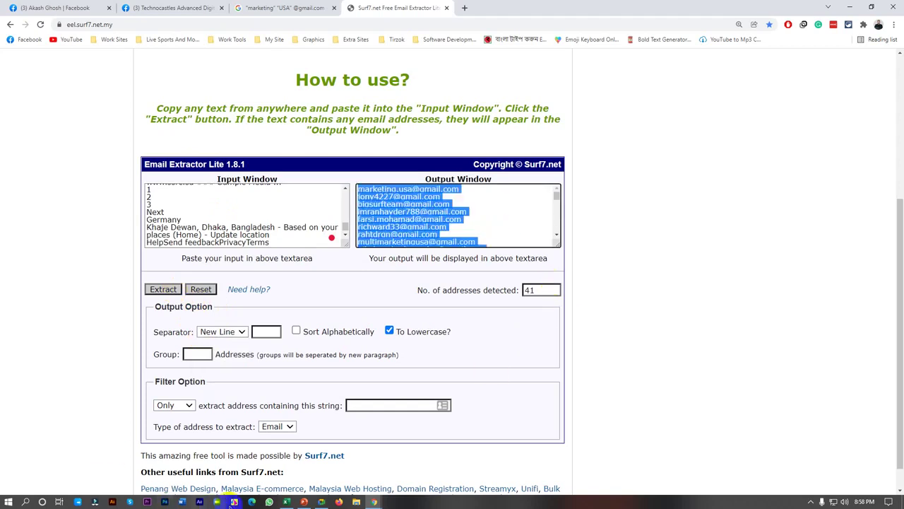
Switch to Excel and paste the extracted USA addresses below the last entry in column A, starting at A224
click(286, 502)
scroll(174, 430, down, 8)
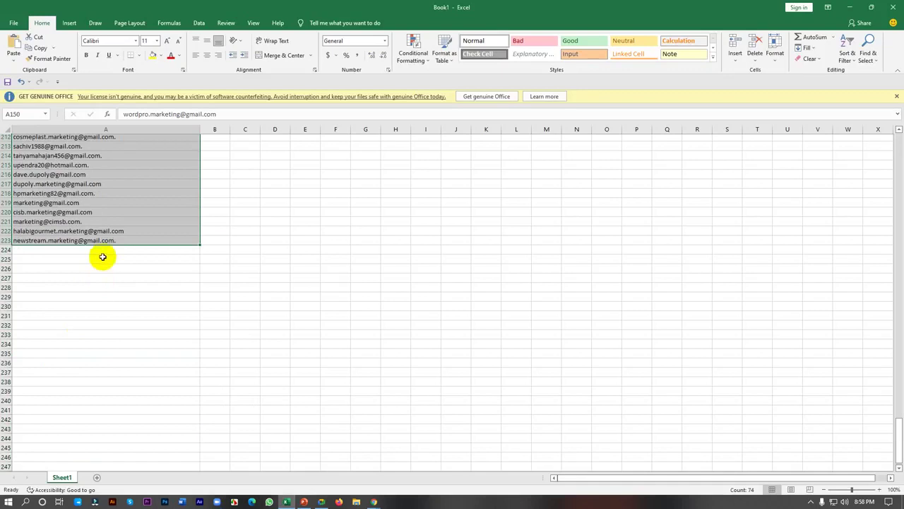
drag(111, 250, 134, 466)
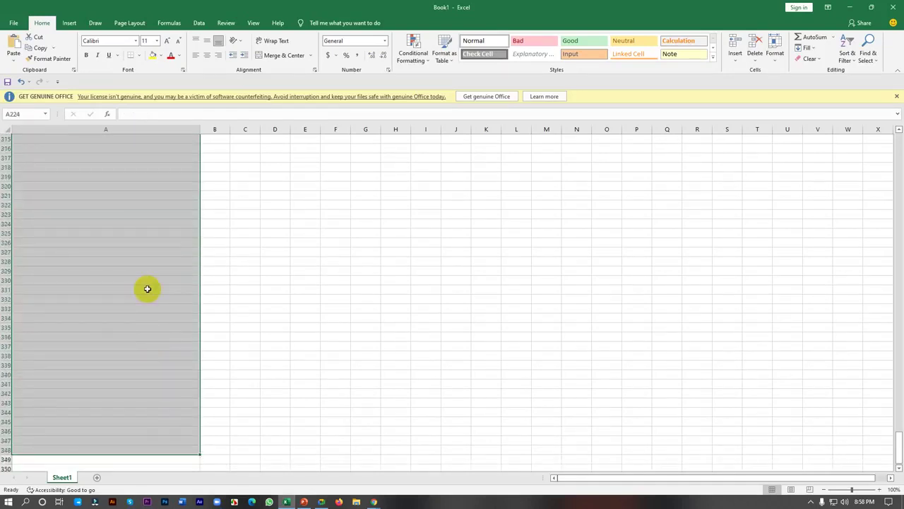
key(ctrl+v)
click(437, 277)
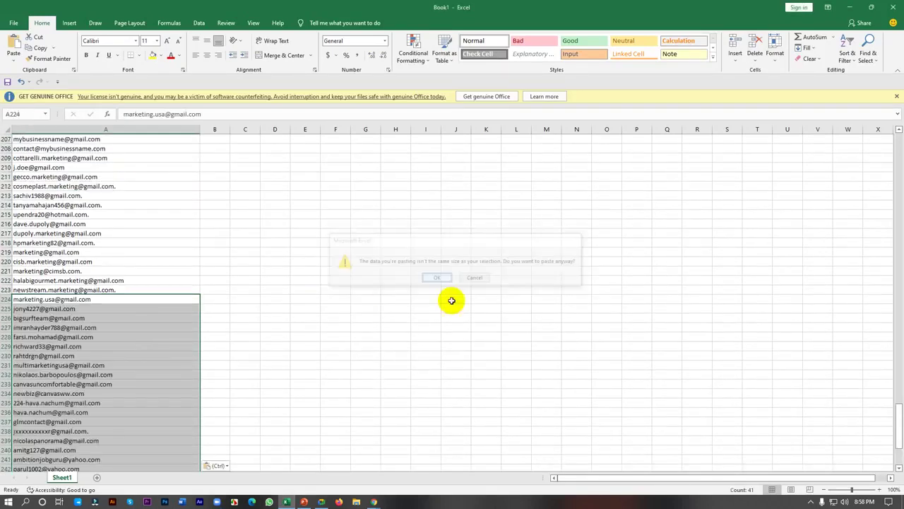
scroll(346, 434, down, 12)
scroll(335, 432, down, 4)
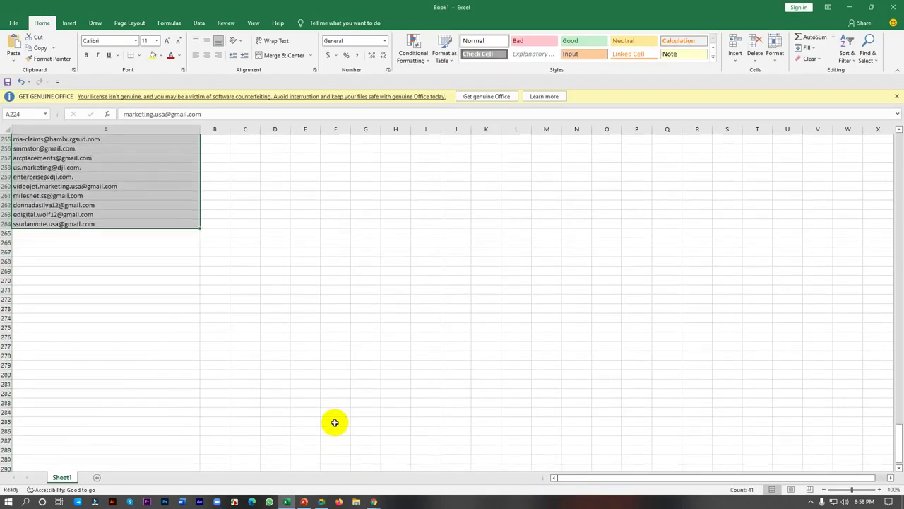
mouse_move(373, 501)
click(334, 463)
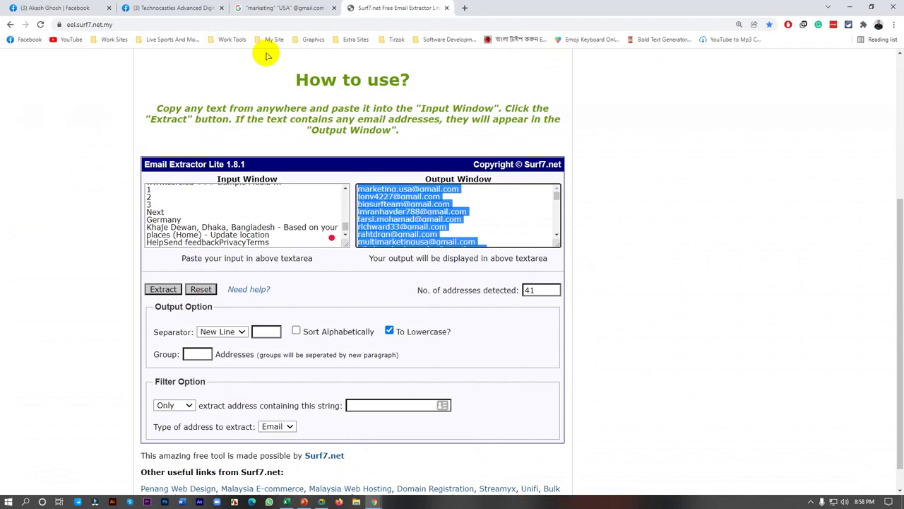
click(299, 7)
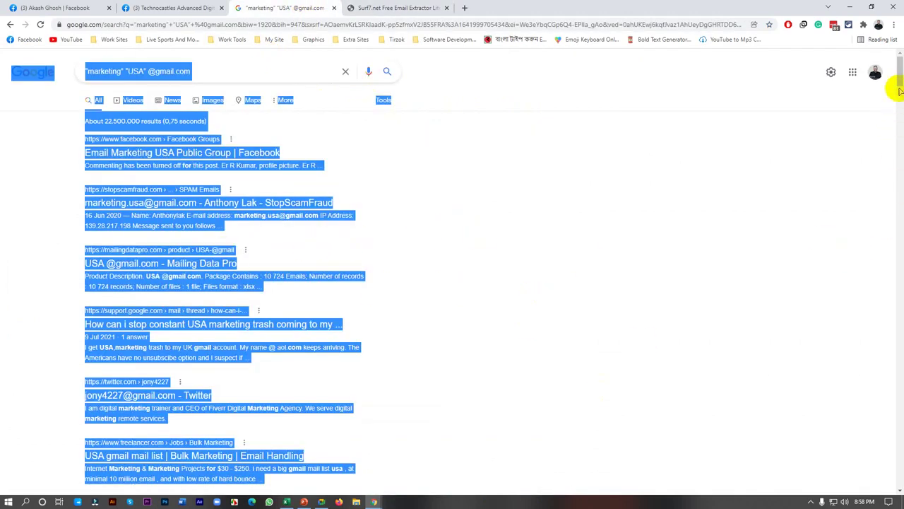
drag(898, 80, 898, 481)
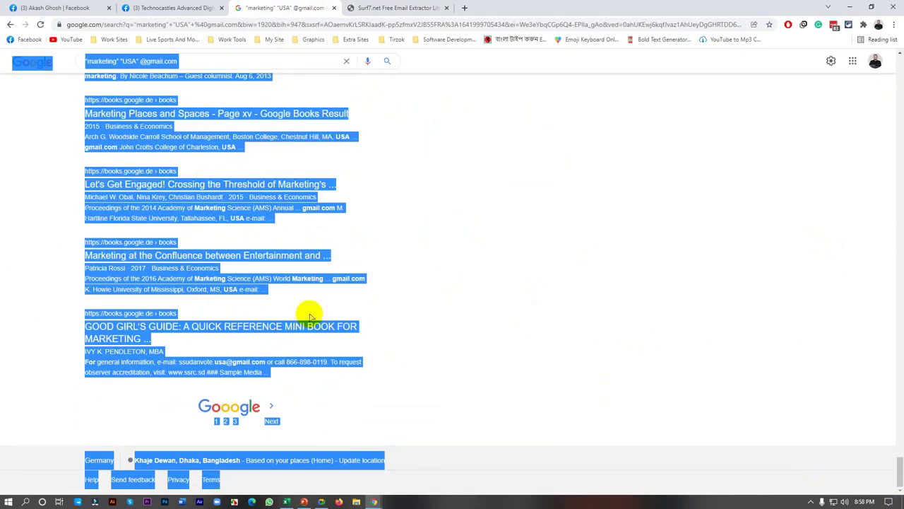
click(656, 258)
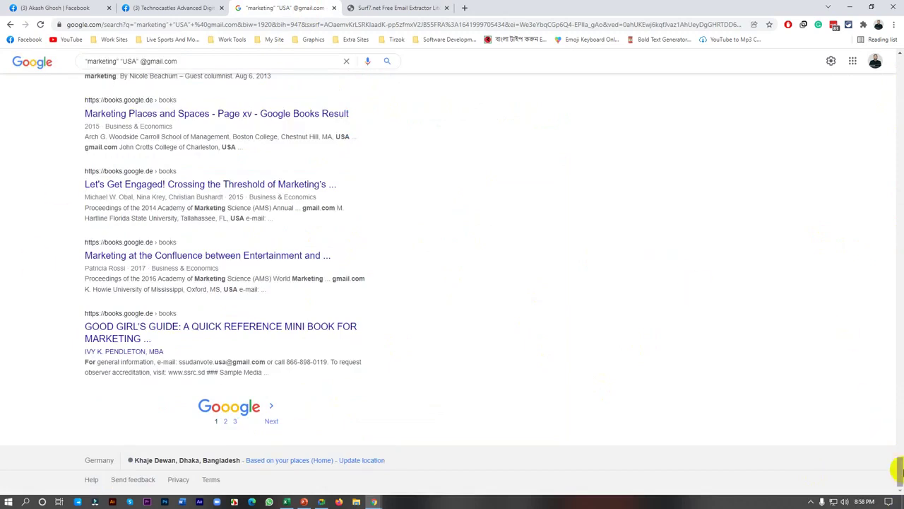
drag(900, 469, 884, 36)
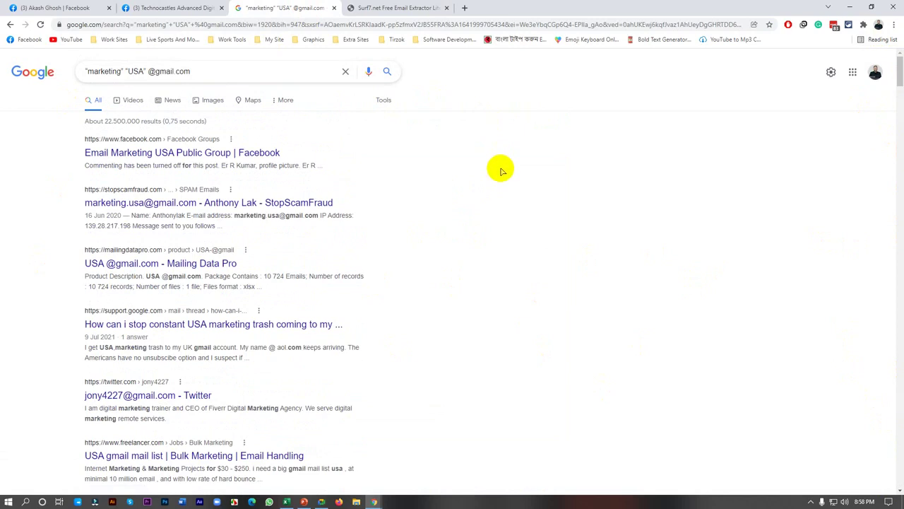
click(304, 502)
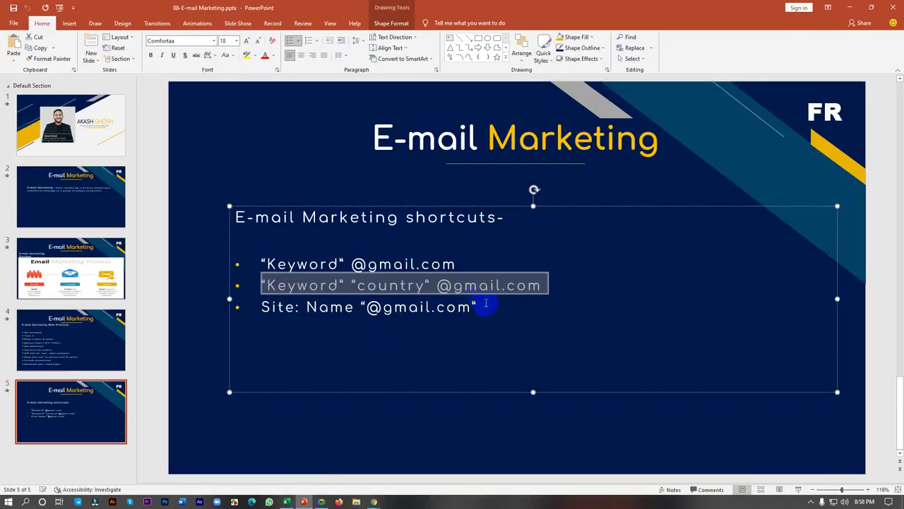
drag(488, 305, 252, 315)
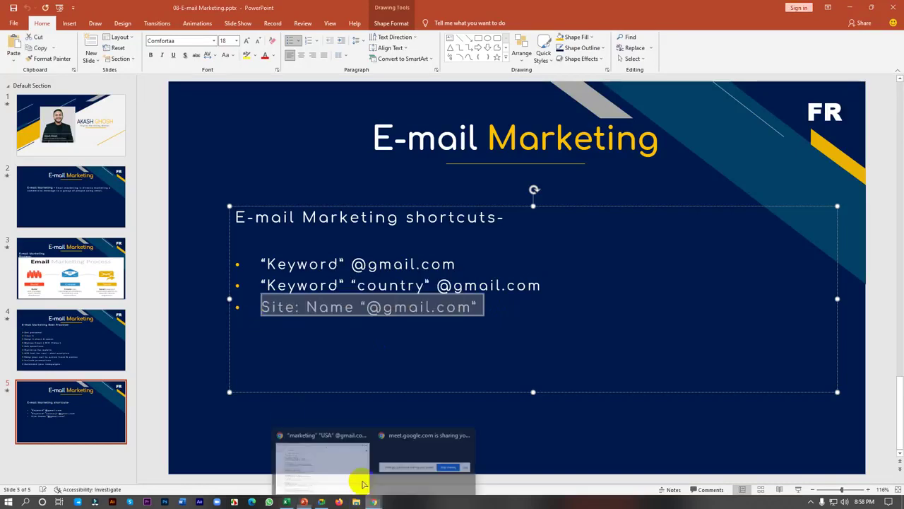
click(364, 484)
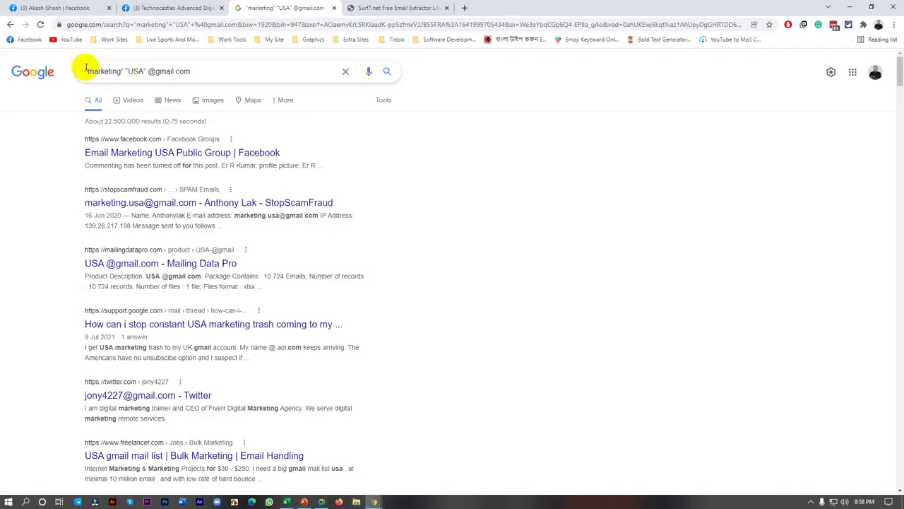
drag(85, 68, 214, 70)
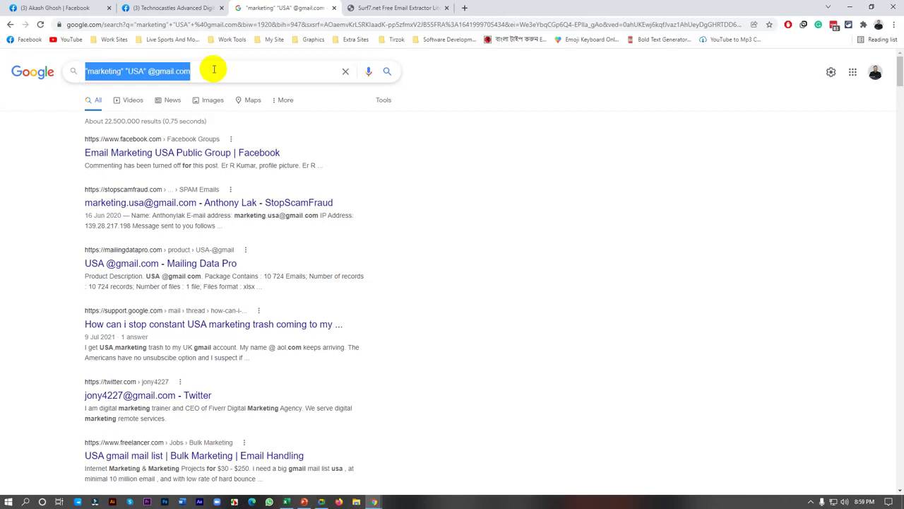
key(ctrl+v)
double_click(113, 71)
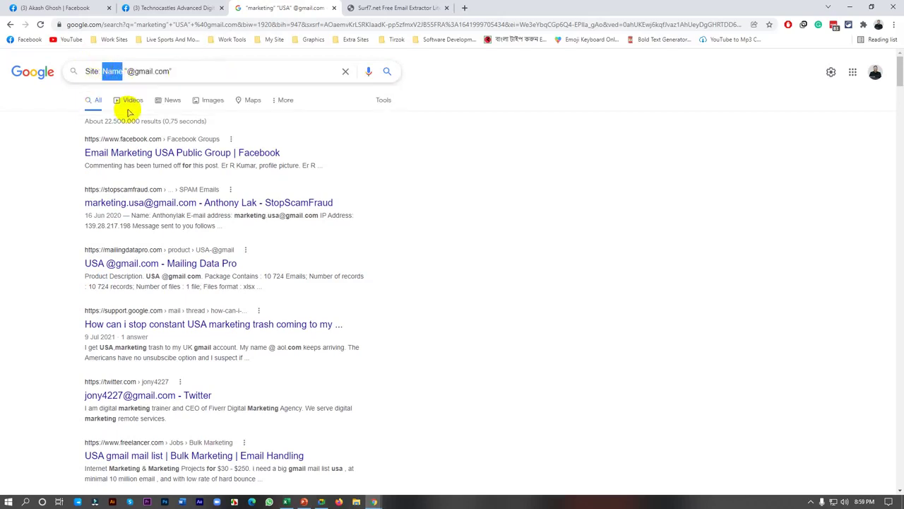
key(BackSpace)
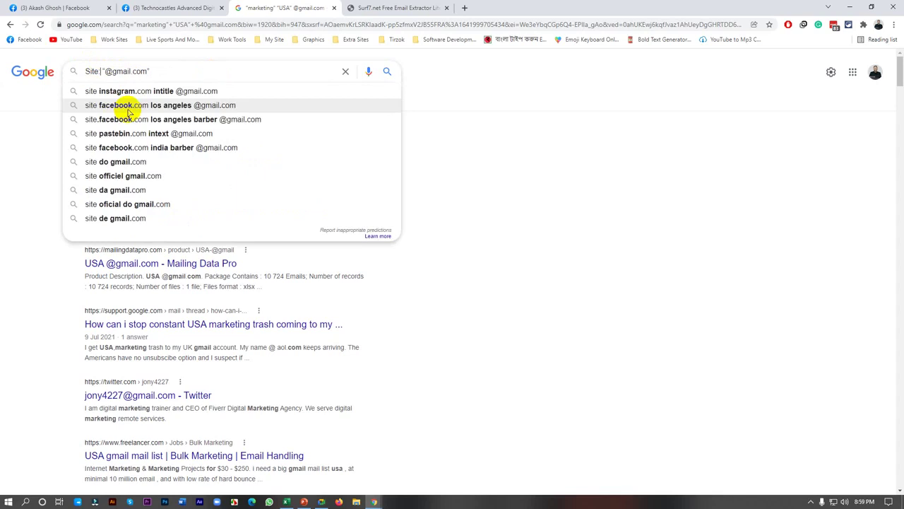
text(l marketing")
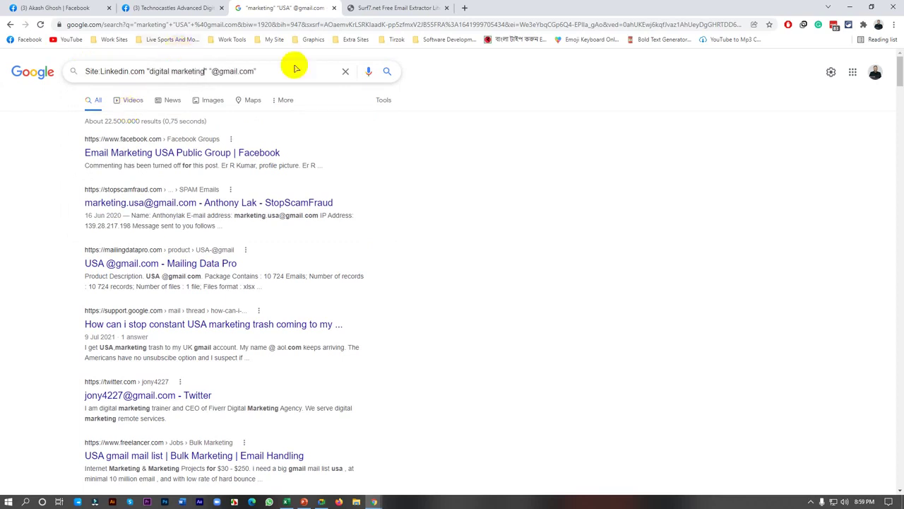
click(388, 74)
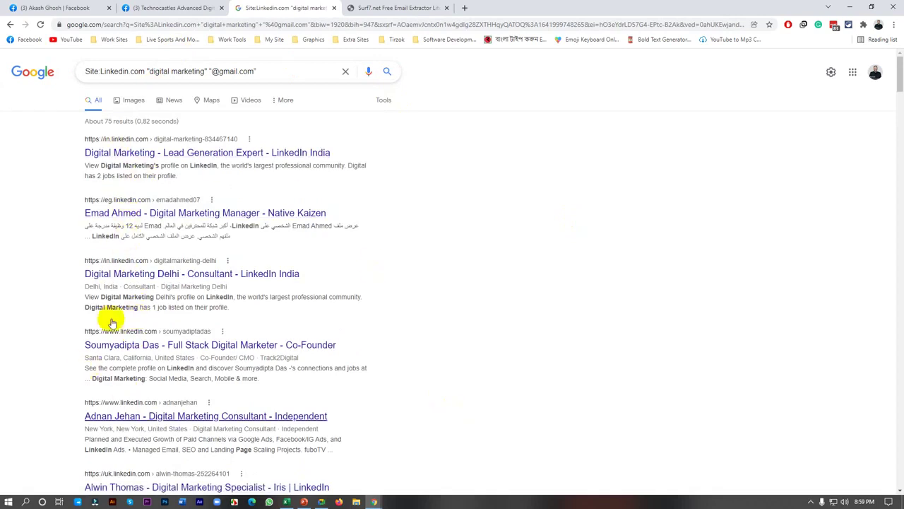
Copy the whole LinkedIn results page and paste it into the Input Window of the reloaded Email Extractor Lite page
key(ctrl+a)
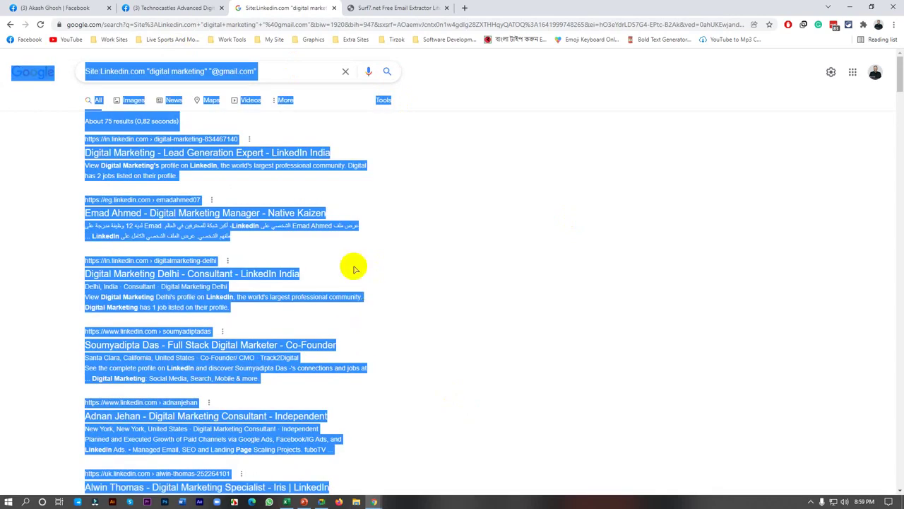
click(373, 9)
click(40, 24)
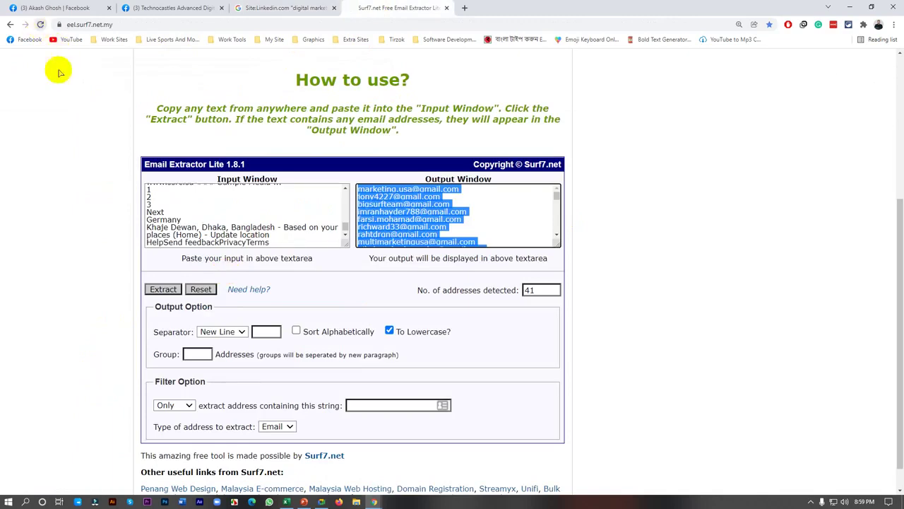
click(227, 217)
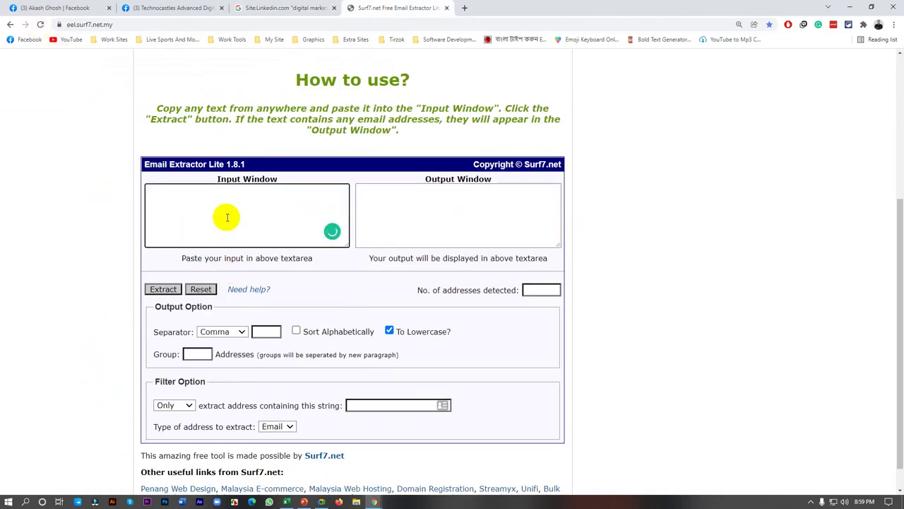
key(ctrl+v)
Extract the addresses from the pasted LinkedIn results with the New Line separator and select the whole output
click(226, 332)
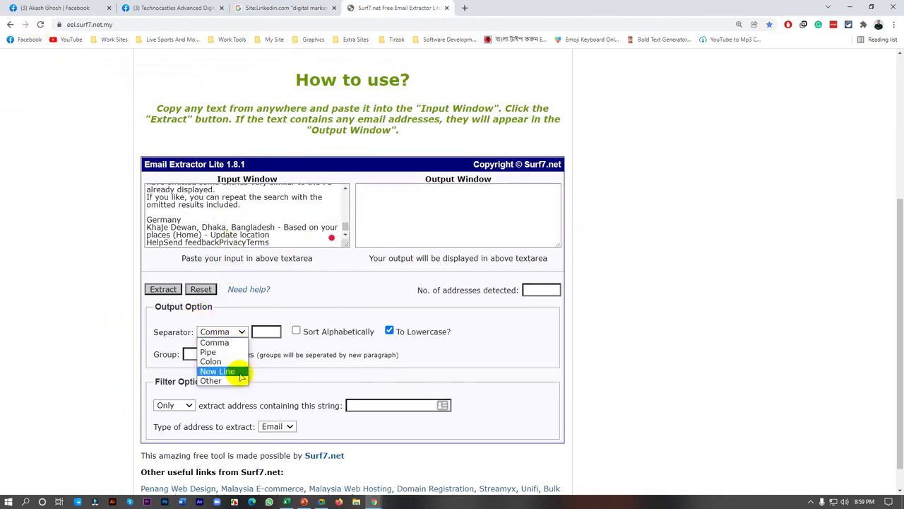
click(240, 376)
click(165, 289)
click(473, 231)
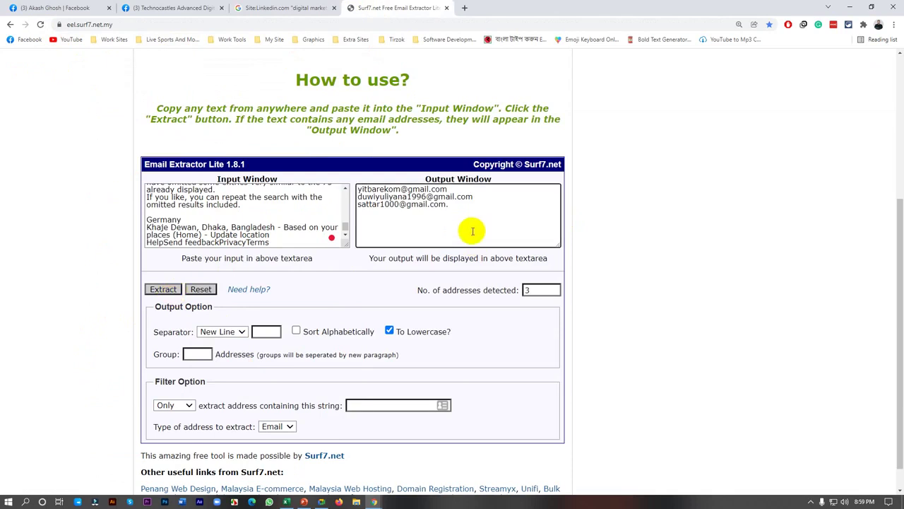
drag(472, 230, 348, 183)
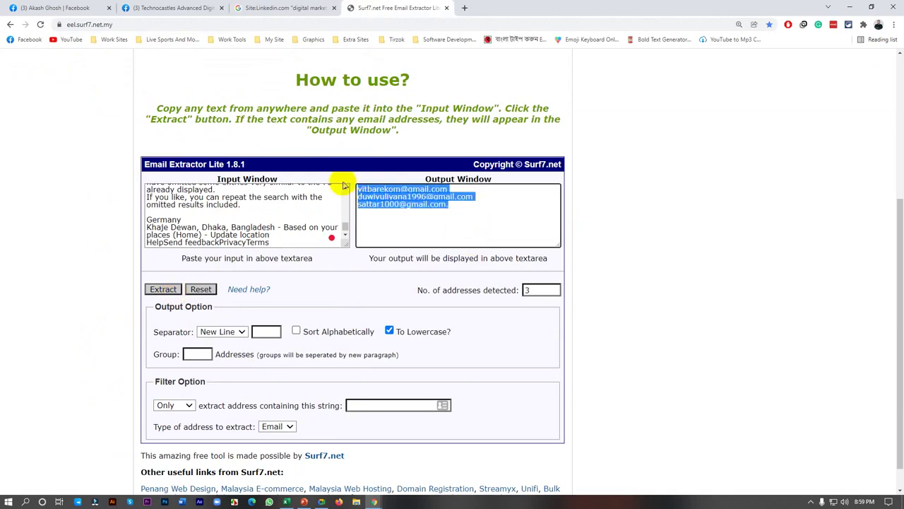
Return to the Google results, insert a space after "Site:" in the LinkedIn query and rerun the search
click(254, 9)
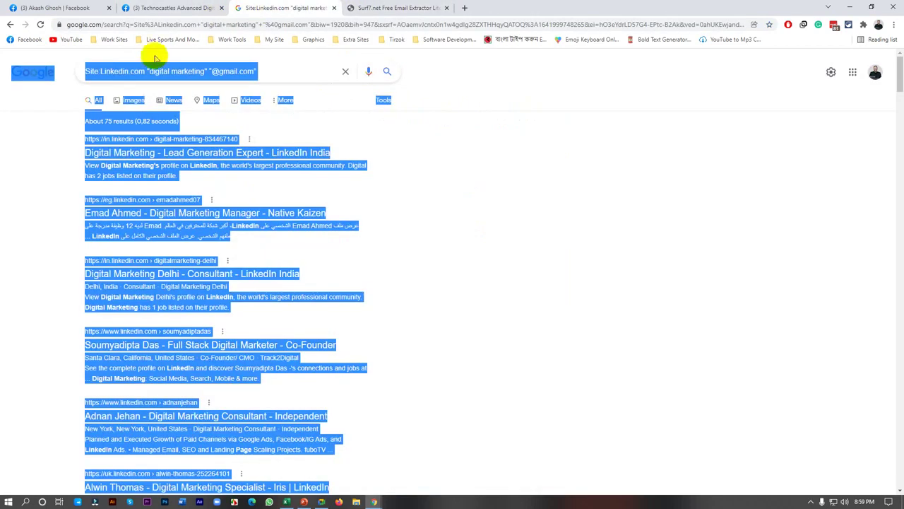
click(103, 76)
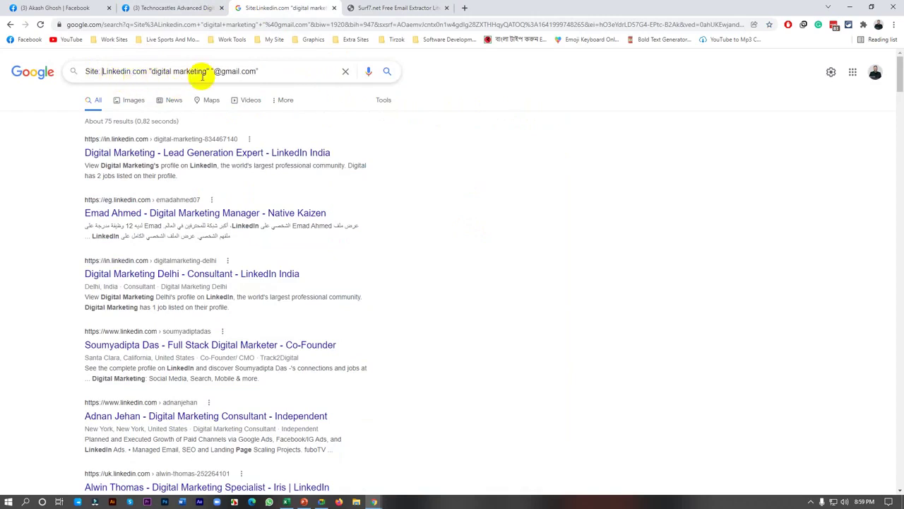
click(388, 71)
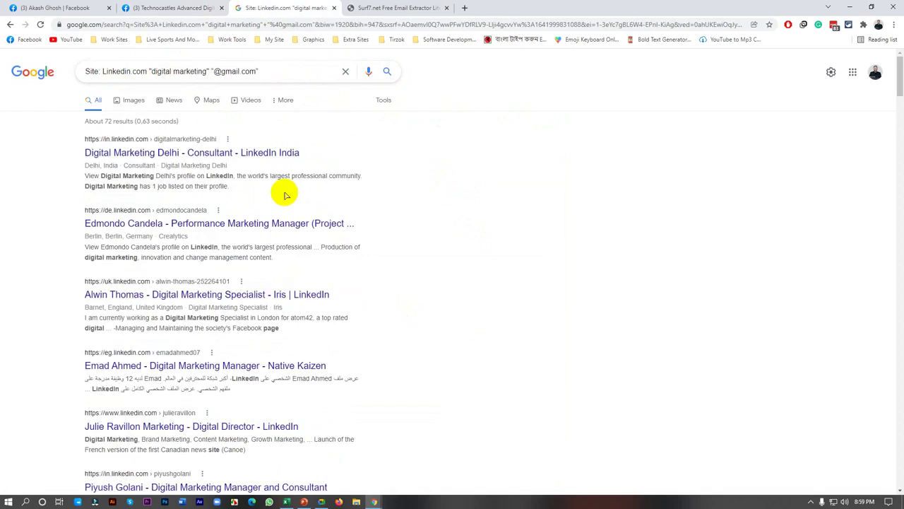
Copy the full results page of the respaced LinkedIn query and paste it into the reloaded extractor's Input Window
key(ctrl+a)
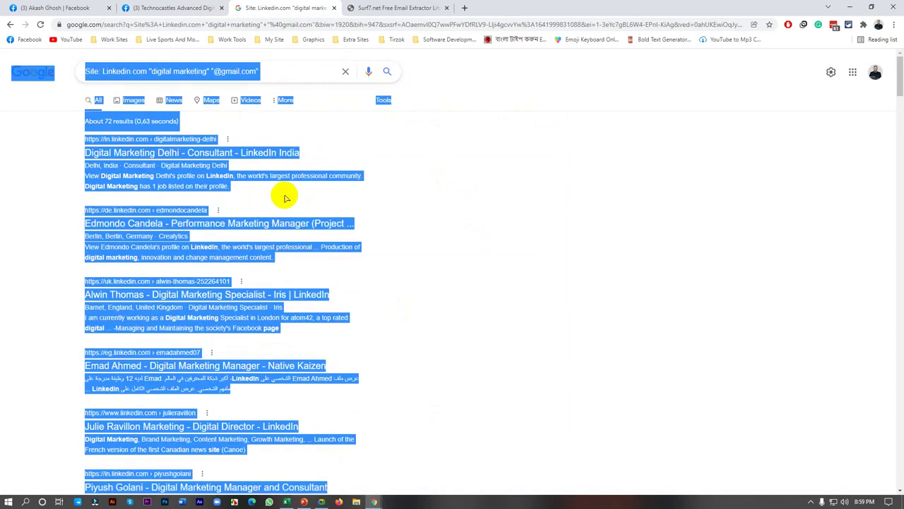
click(395, 8)
click(40, 24)
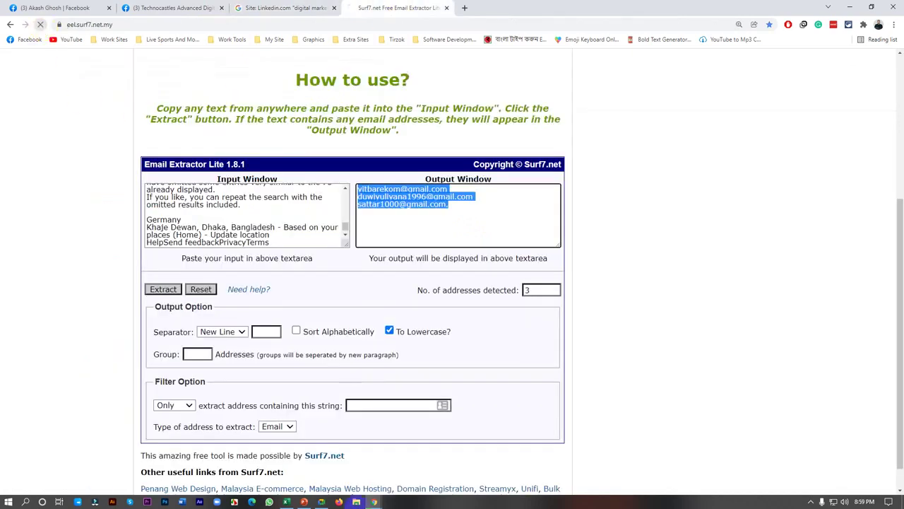
click(235, 219)
key(ctrl+v)
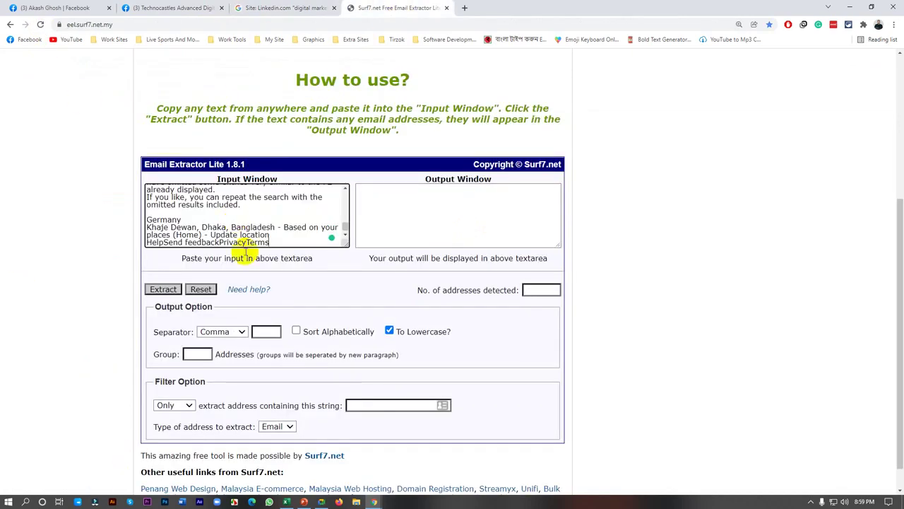
Set the separator to New Line, extract the LinkedIn "digital marketing" addresses and copy the whole output
click(223, 332)
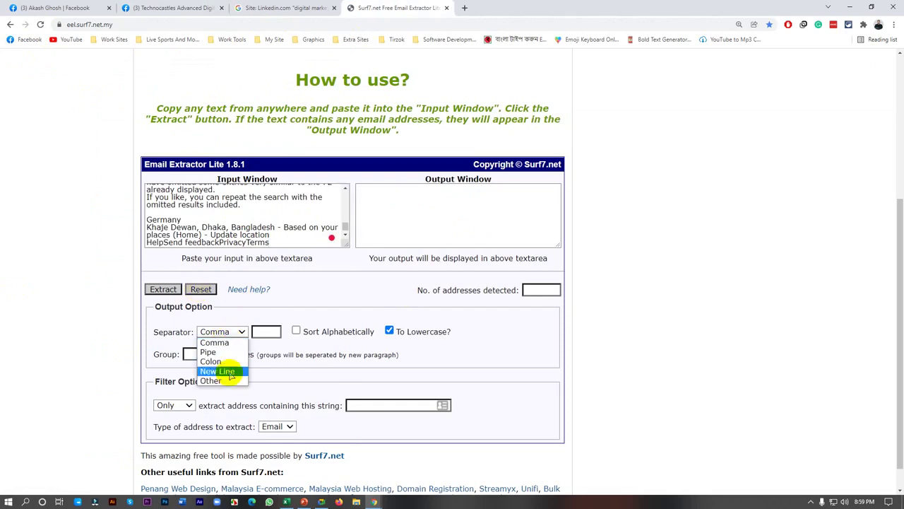
click(225, 372)
click(161, 288)
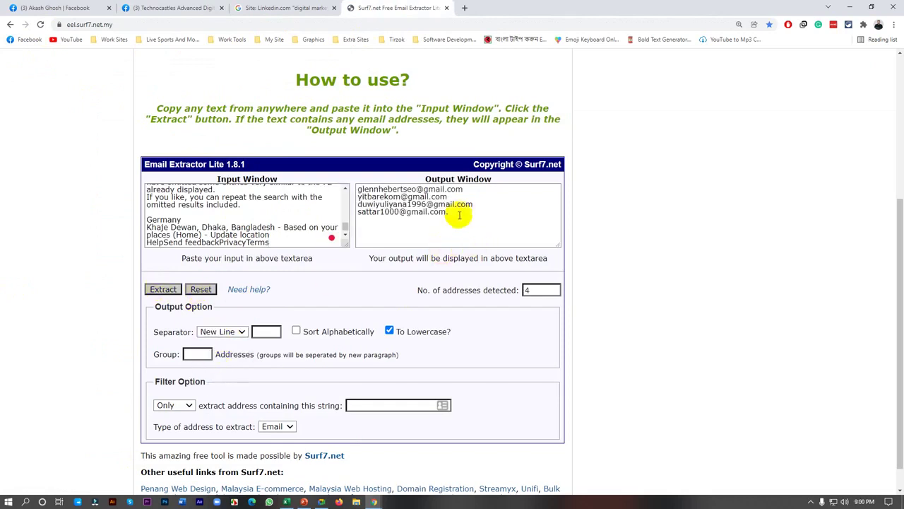
drag(463, 214, 344, 182)
key(ctrl+c)
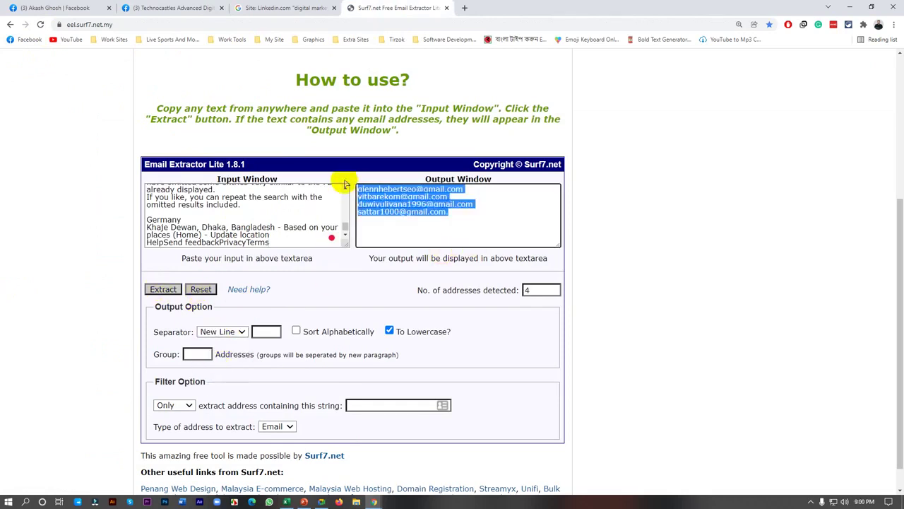
Switch to Excel and paste the extracted LinkedIn addresses below the last entry in column A, starting at A265
click(286, 502)
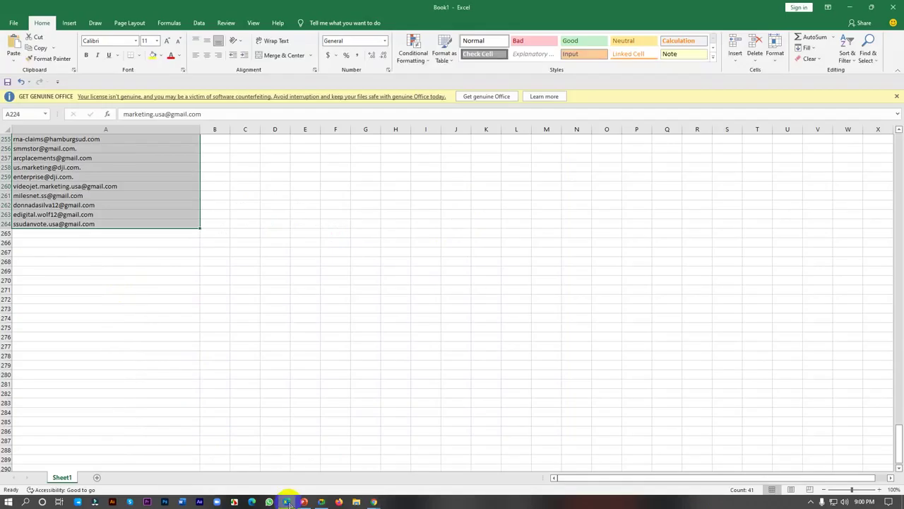
drag(82, 233, 94, 429)
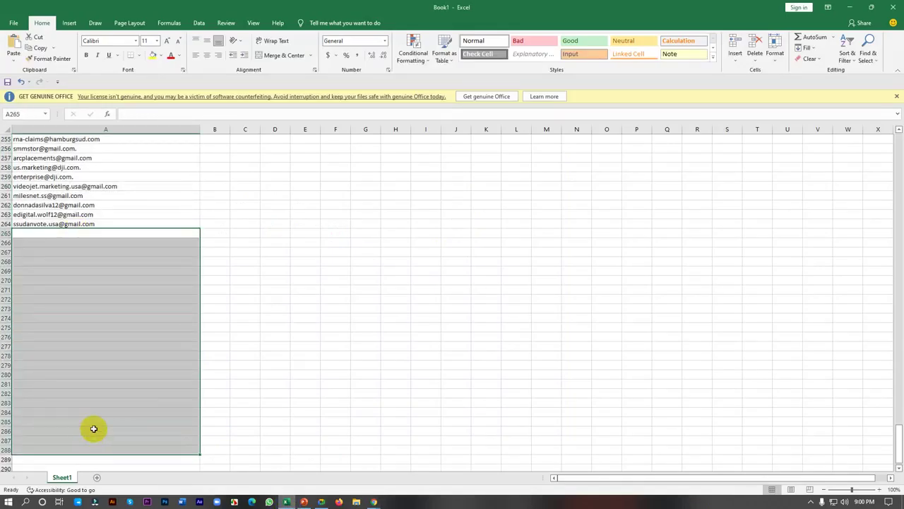
key(ctrl+v)
click(438, 276)
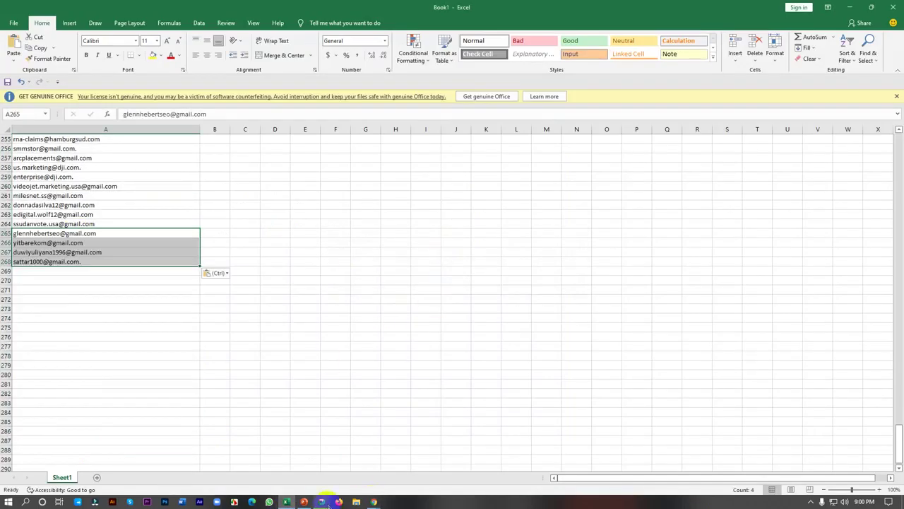
Switch back to Chrome, shorten the LinkedIn query's keyword to "marketing" and run the Google search again
click(364, 424)
click(282, 8)
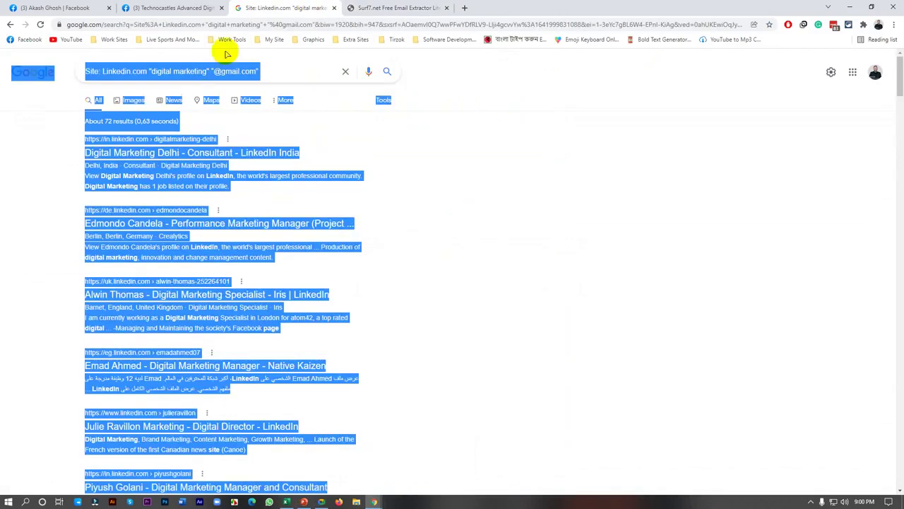
click(164, 71)
drag(173, 71, 204, 72)
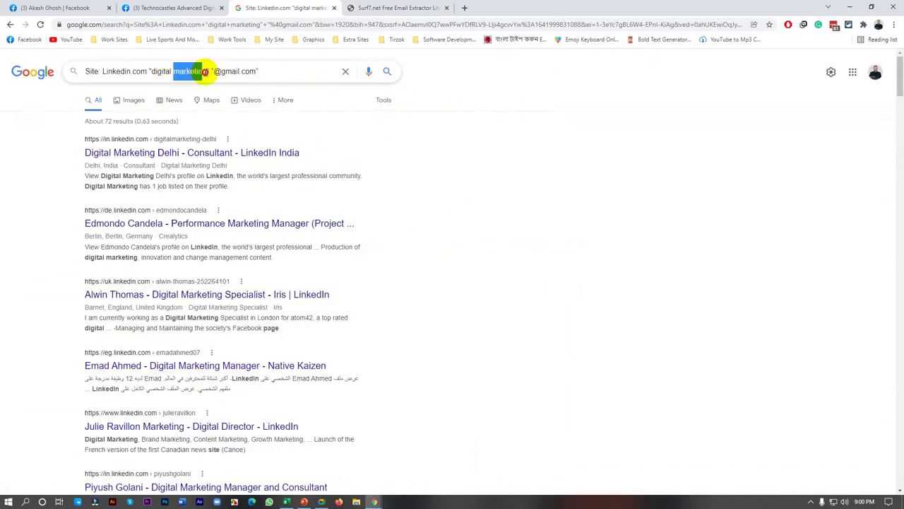
click(172, 70)
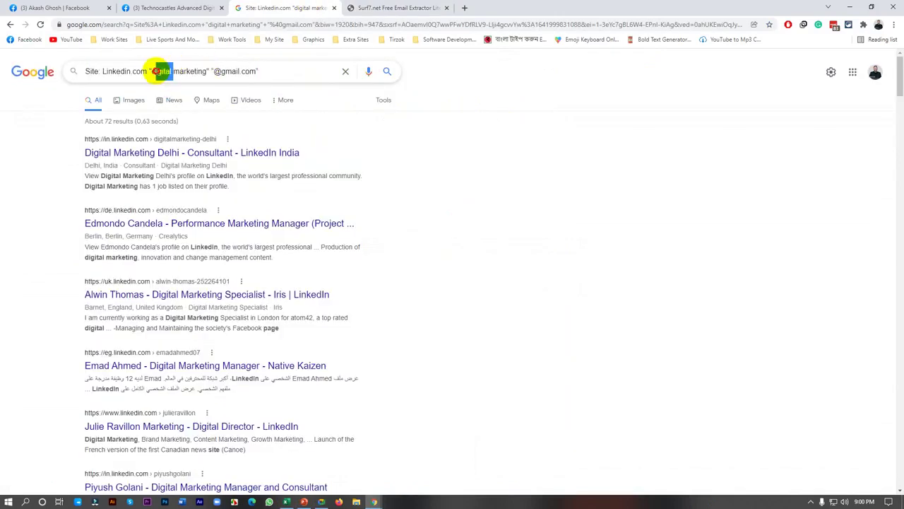
key(BackSpace)
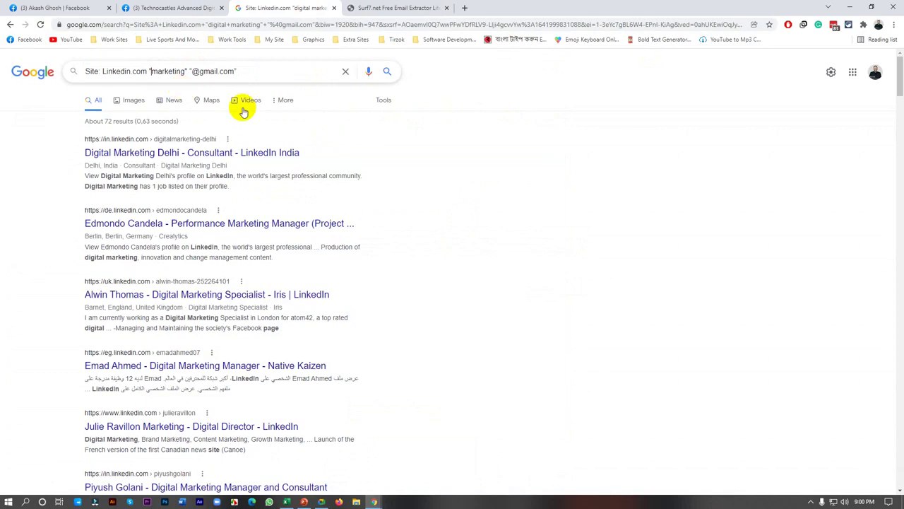
key(Return)
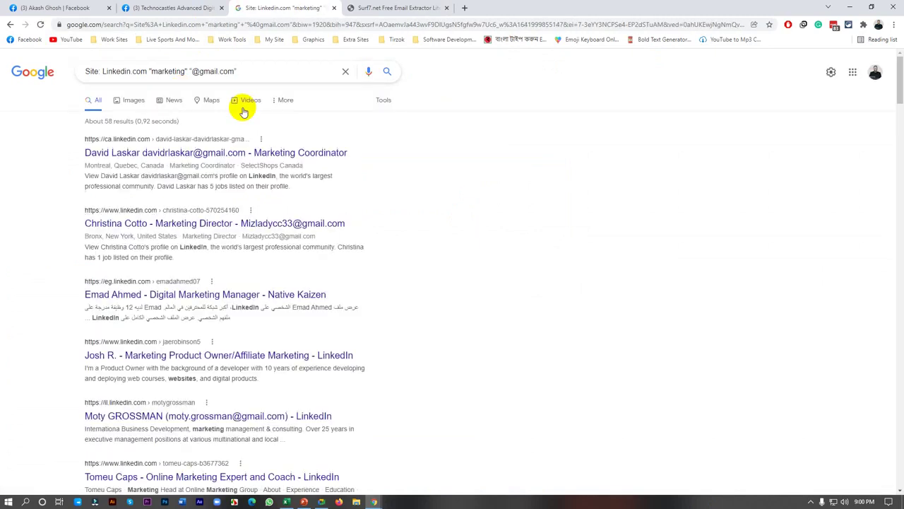
Select the entire Google results page of the LinkedIn "marketing" query and copy it
key(ctrl+a)
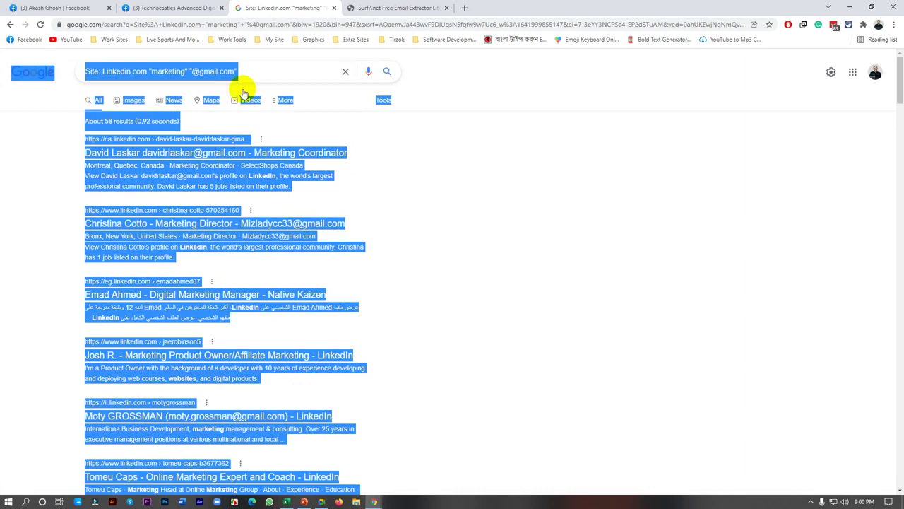
click(381, 7)
click(271, 221)
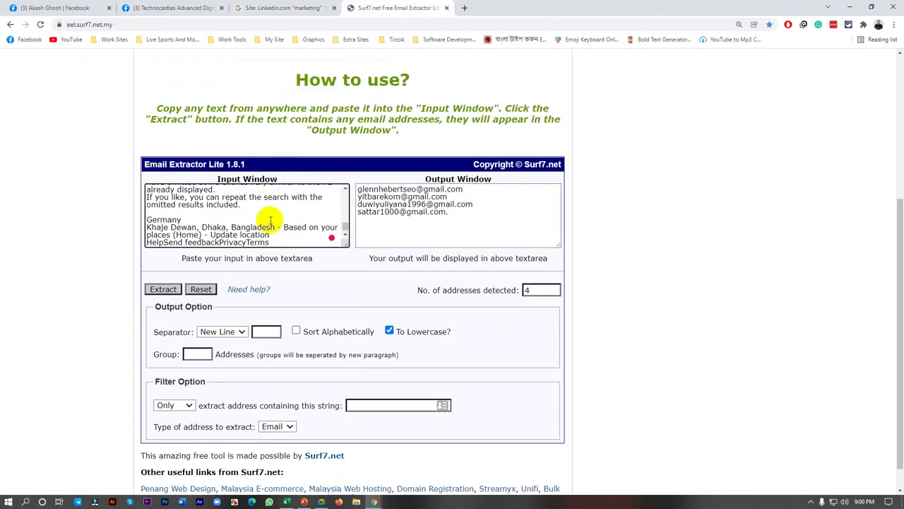
key(ctrl+a)
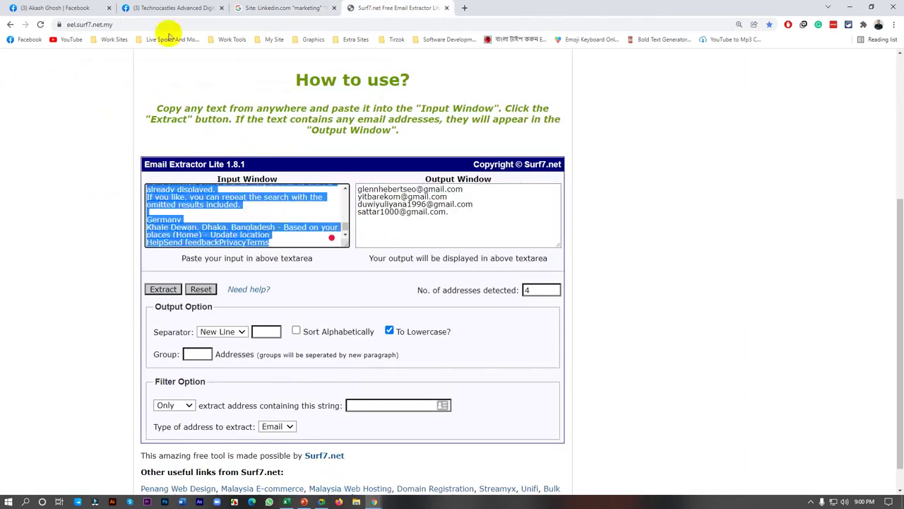
click(258, 8)
right_click(225, 62)
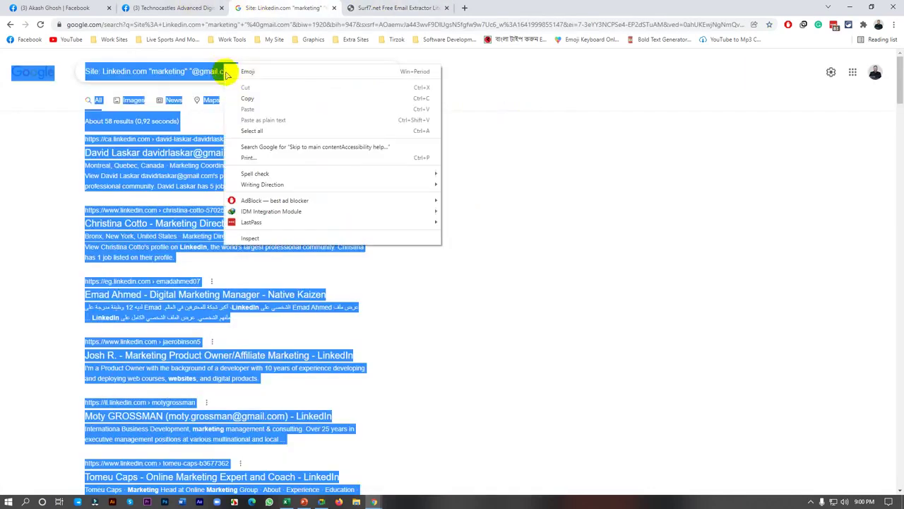
click(248, 94)
Switch to the email extractor, reload it to clear the old text and paste the copied results into the Input Window
click(364, 8)
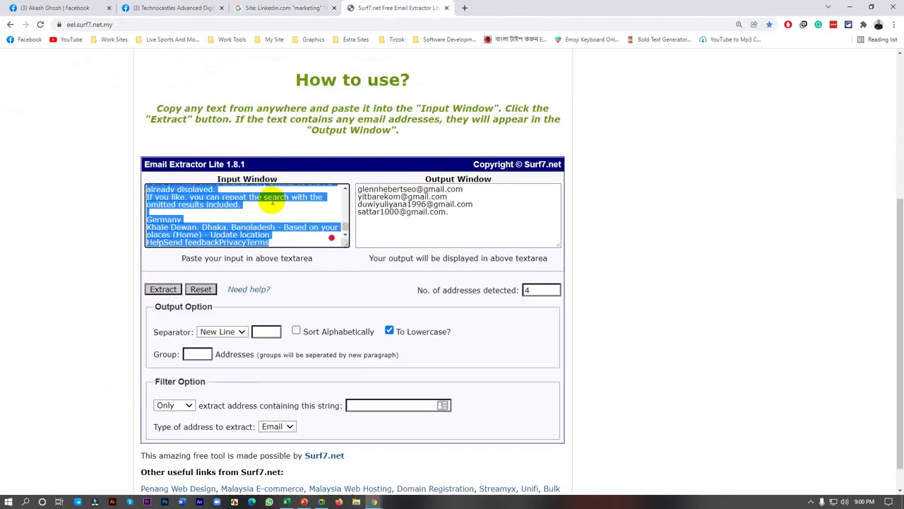
click(274, 198)
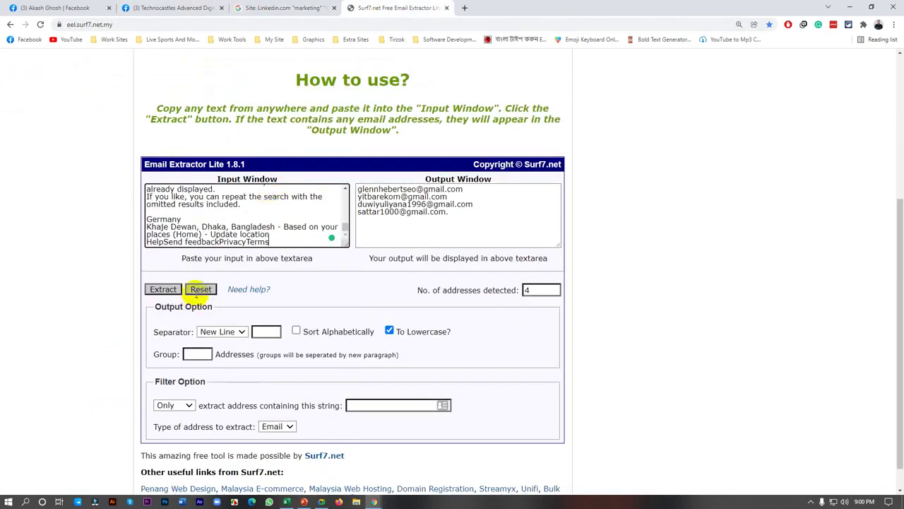
click(240, 331)
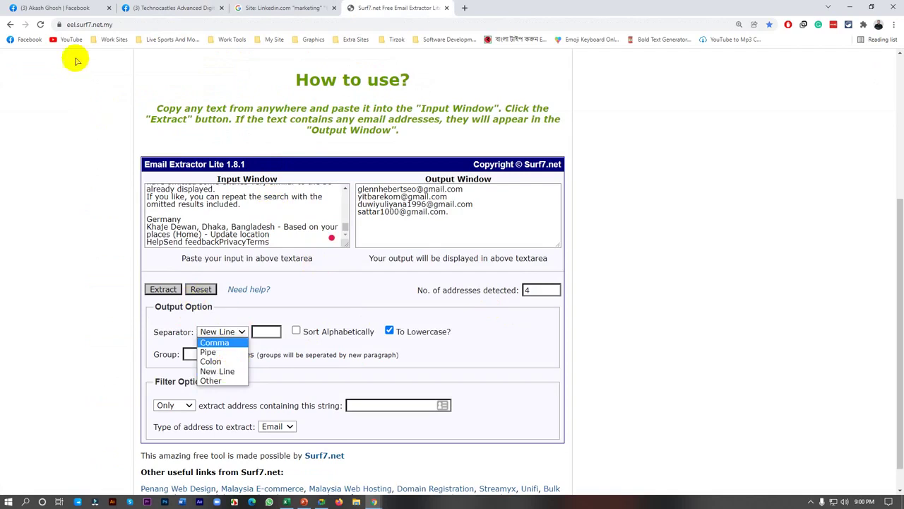
click(40, 24)
click(299, 210)
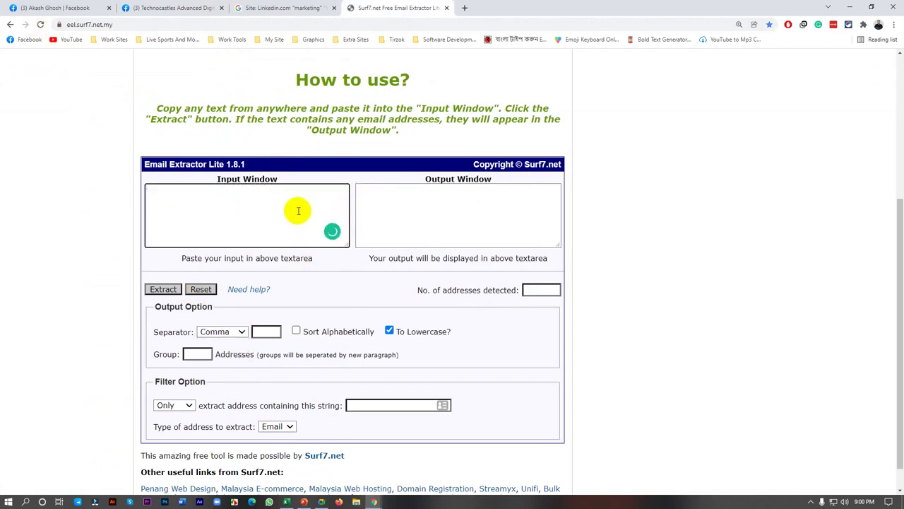
key(ctrl+v)
Set the separator to New Line, extract the LinkedIn "marketing" addresses and copy the whole output
click(234, 331)
click(225, 370)
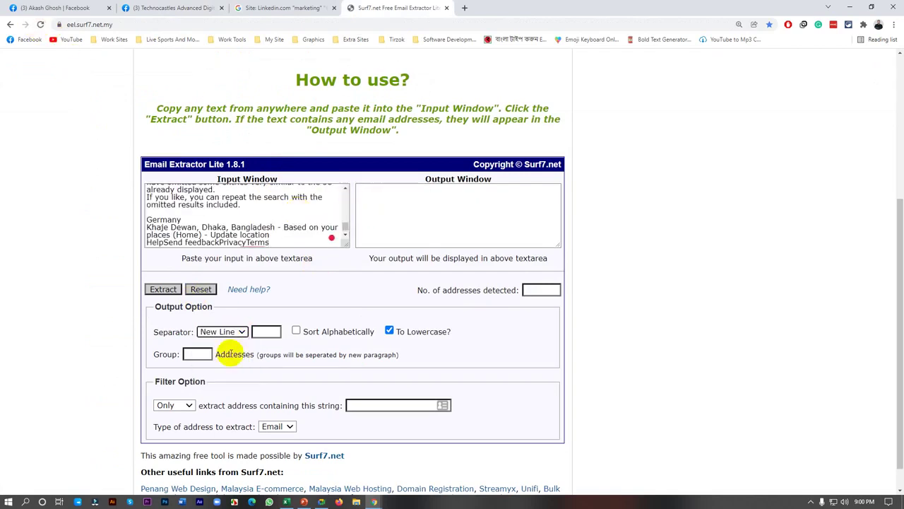
click(172, 289)
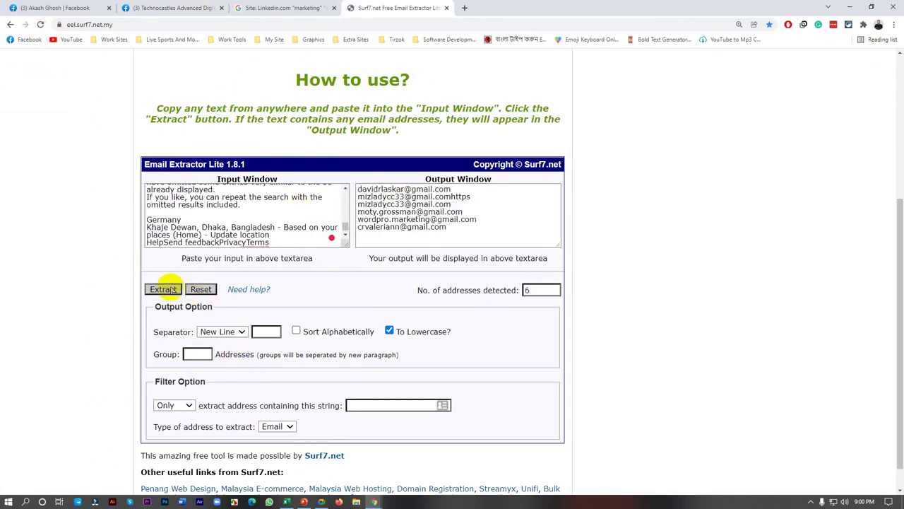
click(502, 223)
key(ctrl+a)
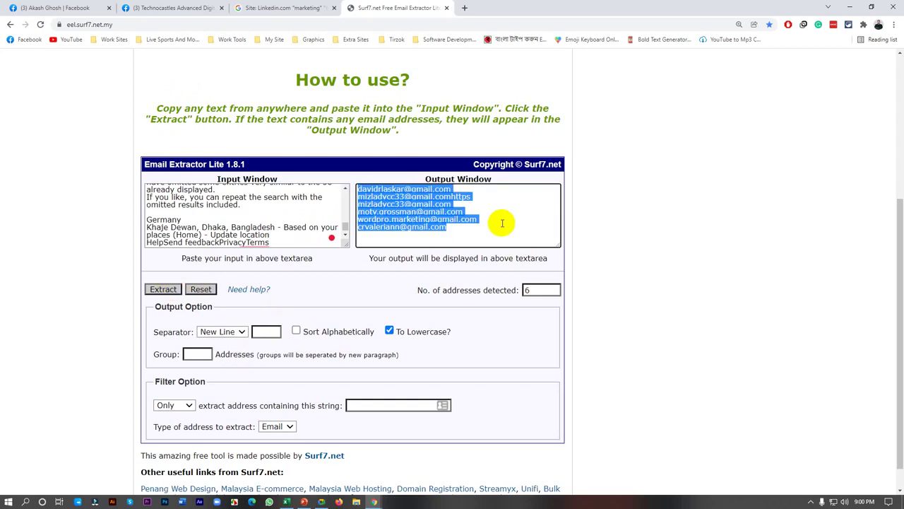
Return to the LinkedIn "marketing" results in Google and open the Search Settings
click(278, 8)
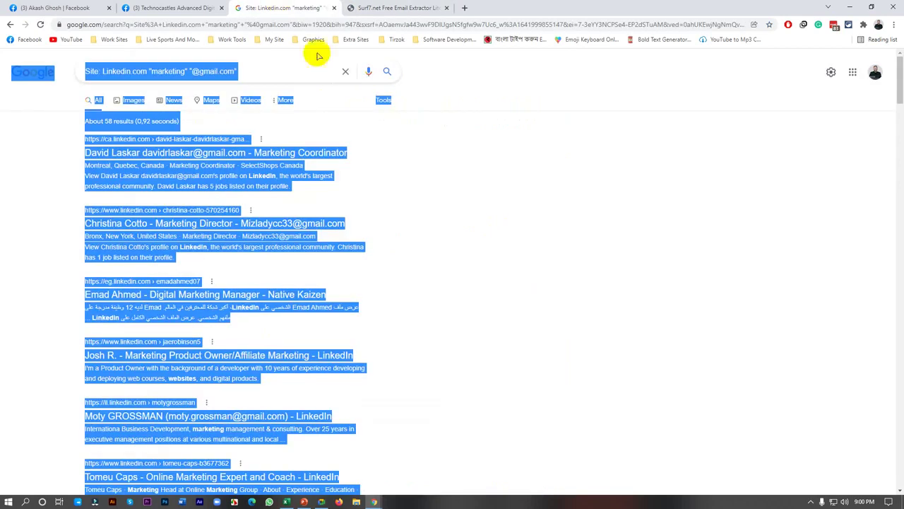
click(830, 72)
click(808, 91)
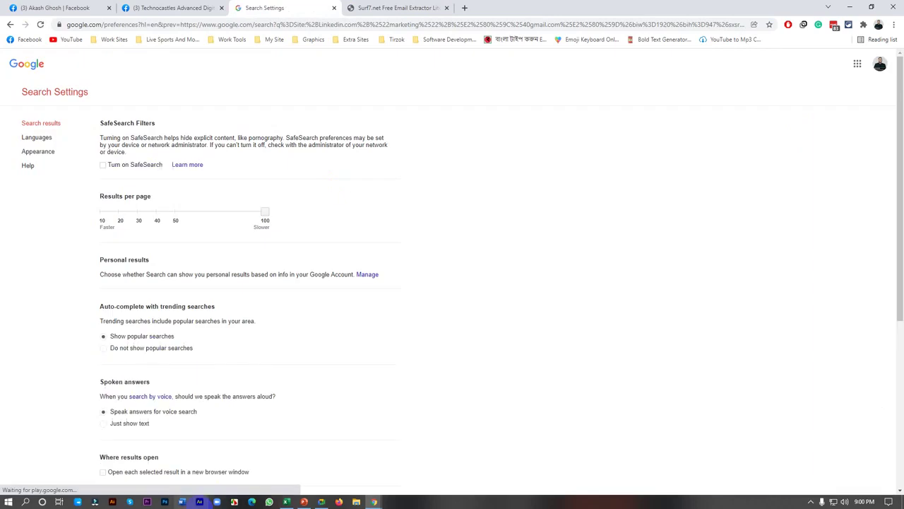
Switch to Excel and paste the extracted addresses below the last entry in column A, starting at A269
click(286, 501)
click(121, 299)
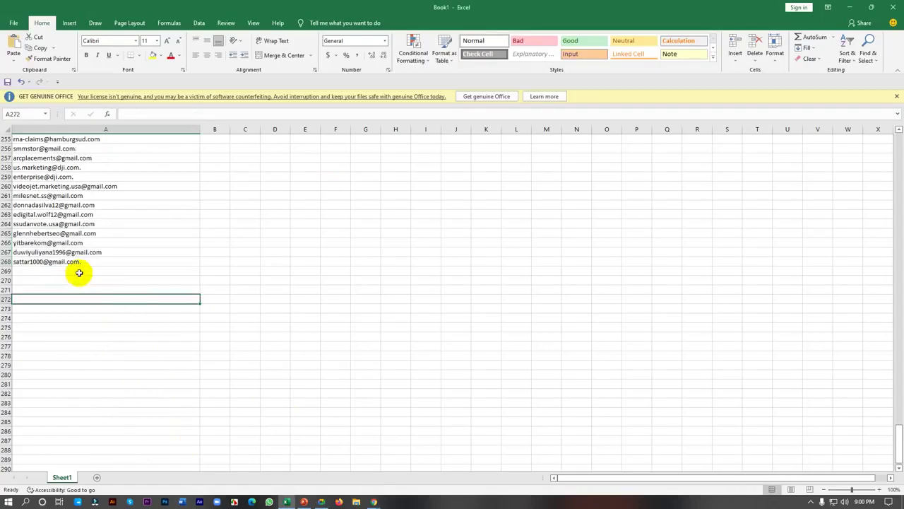
drag(77, 272, 81, 435)
key(ctrl+v)
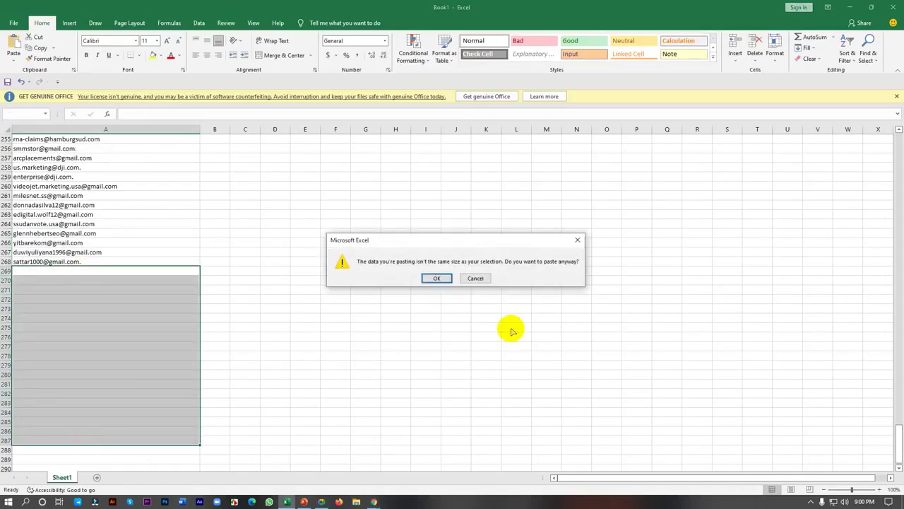
click(436, 279)
Switch back to Chrome, set the Google search region to United States and save the preferences
mouse_move(375, 501)
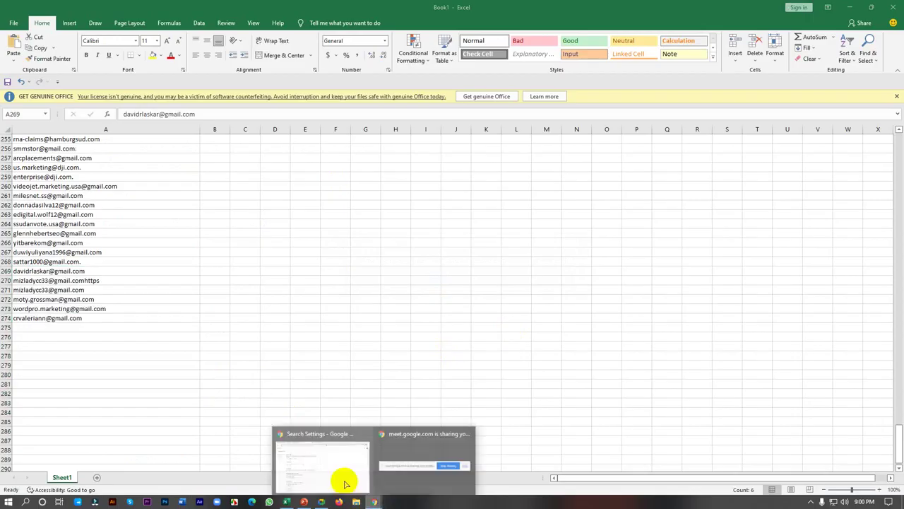
click(344, 478)
scroll(283, 242, down, 2)
scroll(298, 286, down, 2)
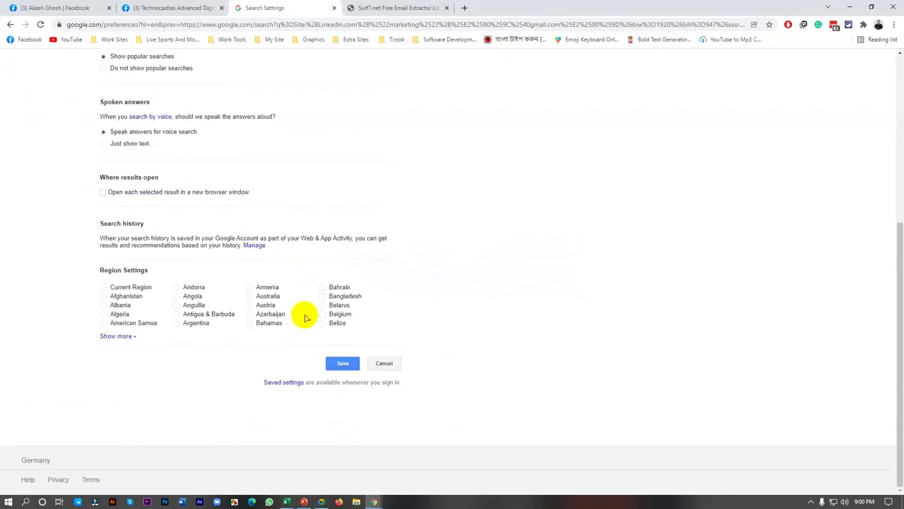
click(116, 336)
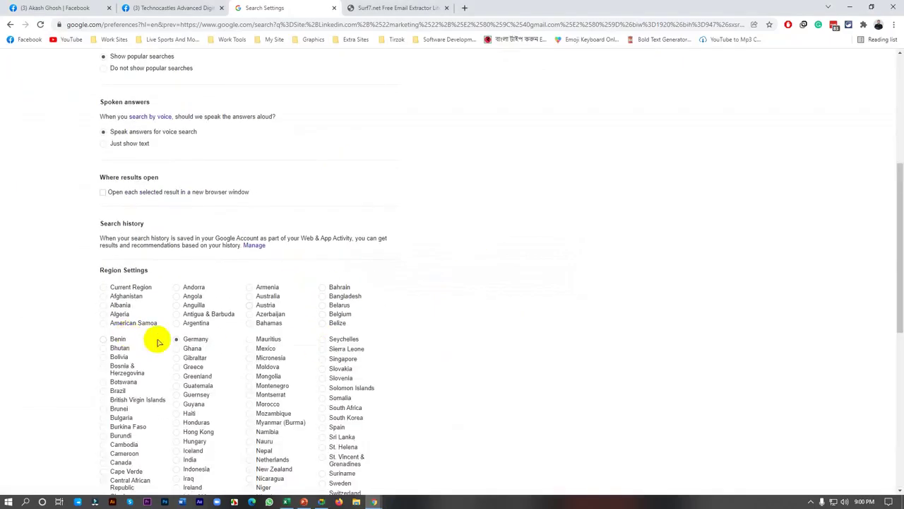
scroll(178, 346, down, 5)
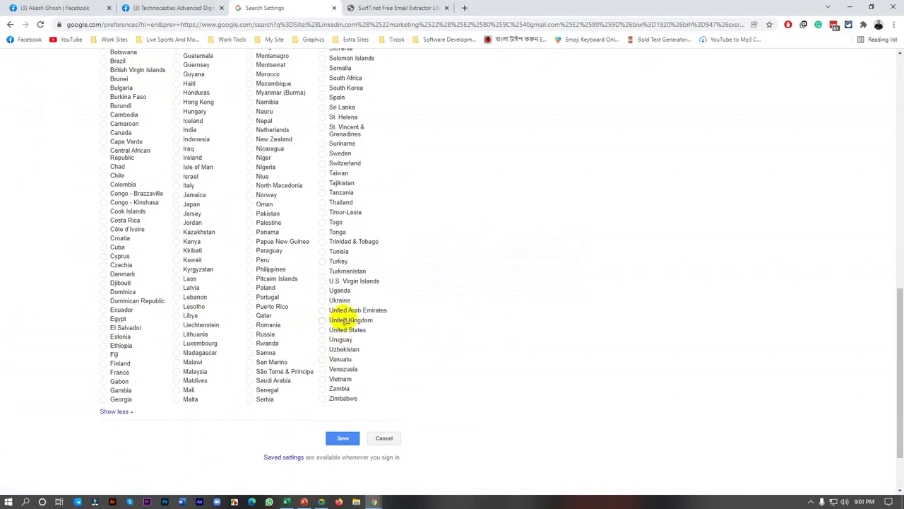
click(347, 330)
click(342, 438)
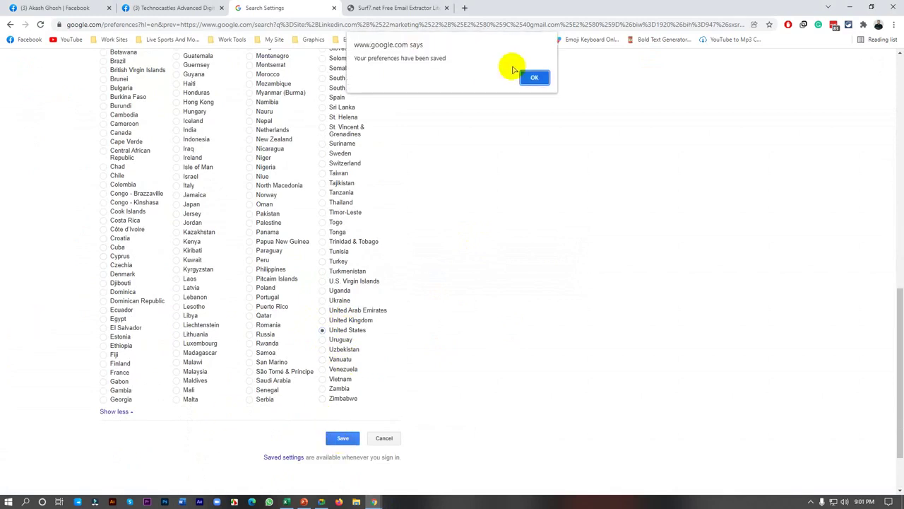
click(534, 78)
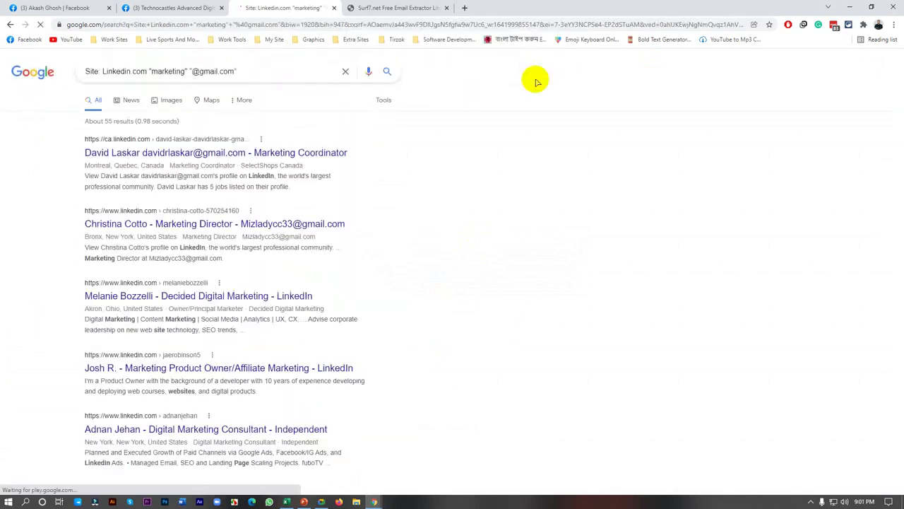
Copy the full United States results page of the LinkedIn query and paste it into the reloaded extractor's Input Window
key(ctrl+a)
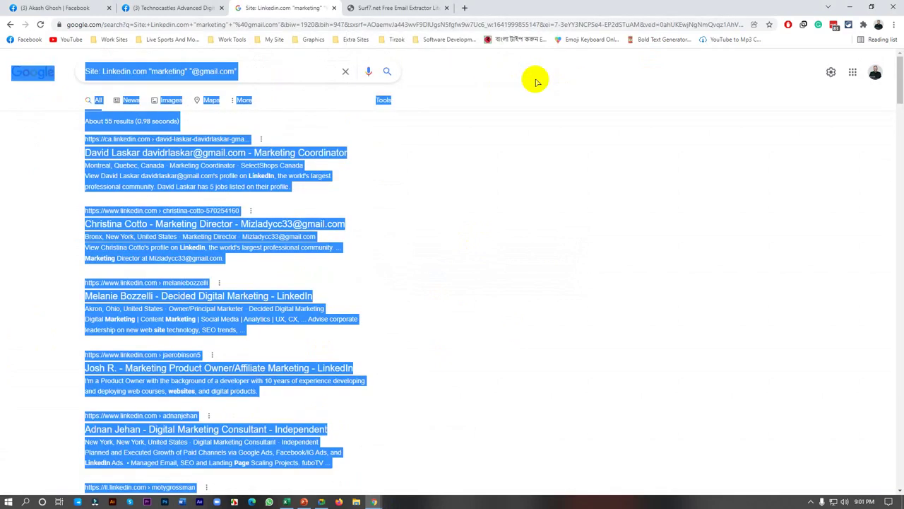
click(367, 7)
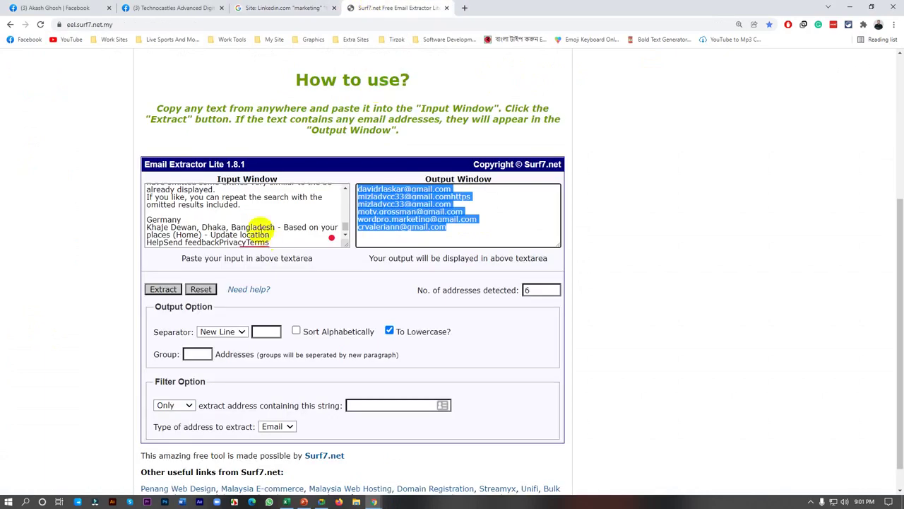
click(42, 25)
click(222, 209)
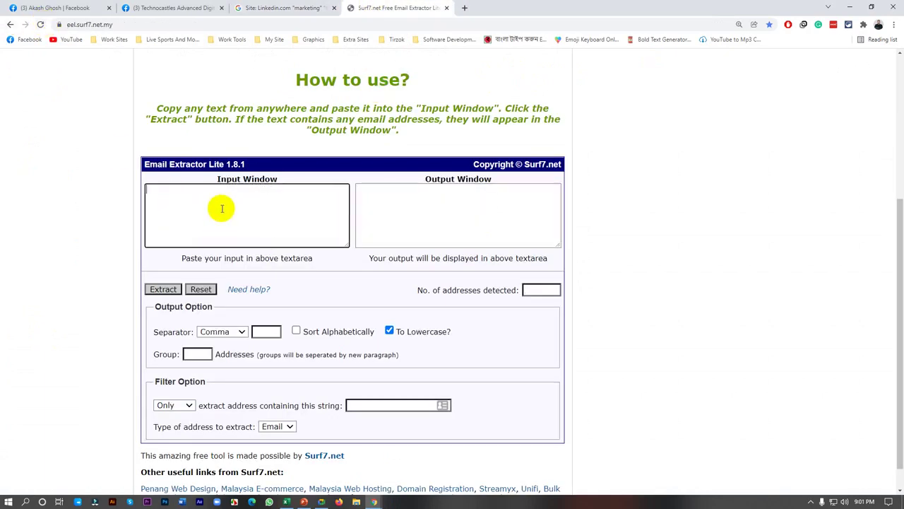
key(ctrl+v)
Set the separator to New Line, extract the addresses from the United States results and copy the whole output
click(212, 332)
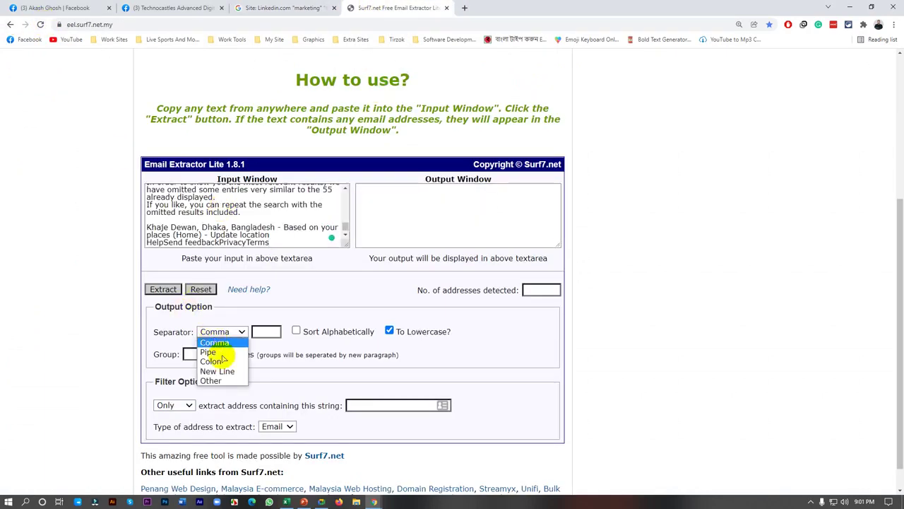
click(224, 370)
click(163, 289)
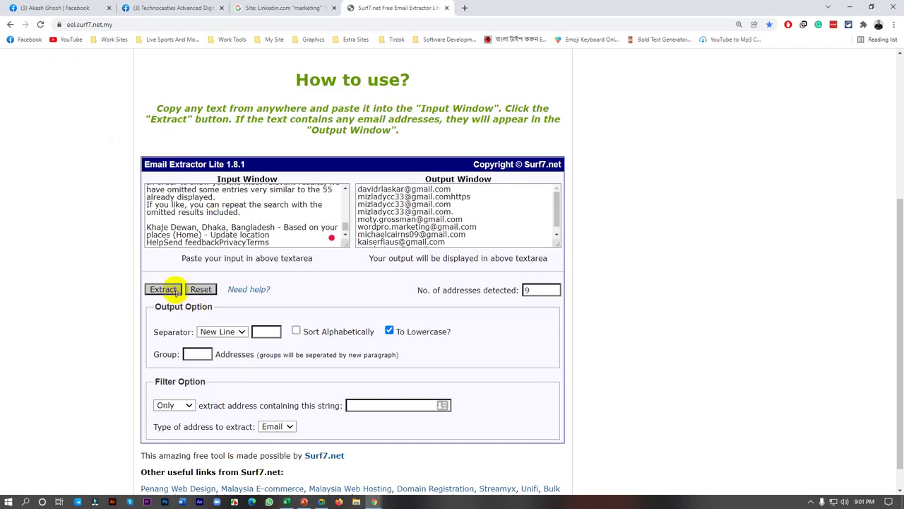
click(496, 224)
key(ctrl+a)
key(ctrl+c)
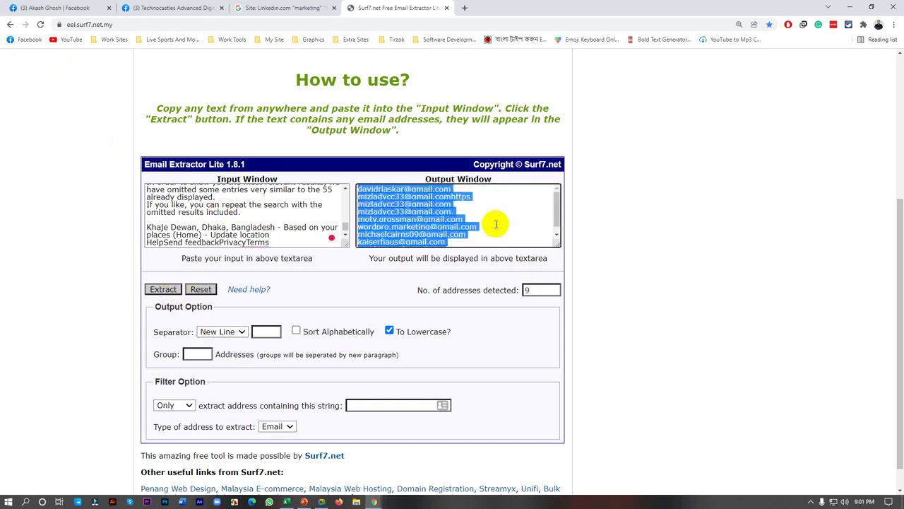
Switch to Excel and paste the United States addresses below the last entry in column A, starting at A275
click(286, 502)
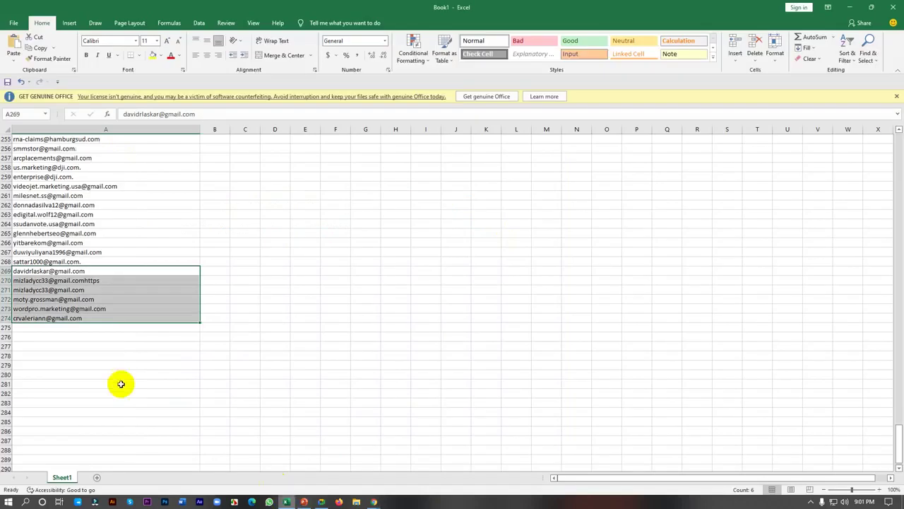
drag(101, 327, 149, 491)
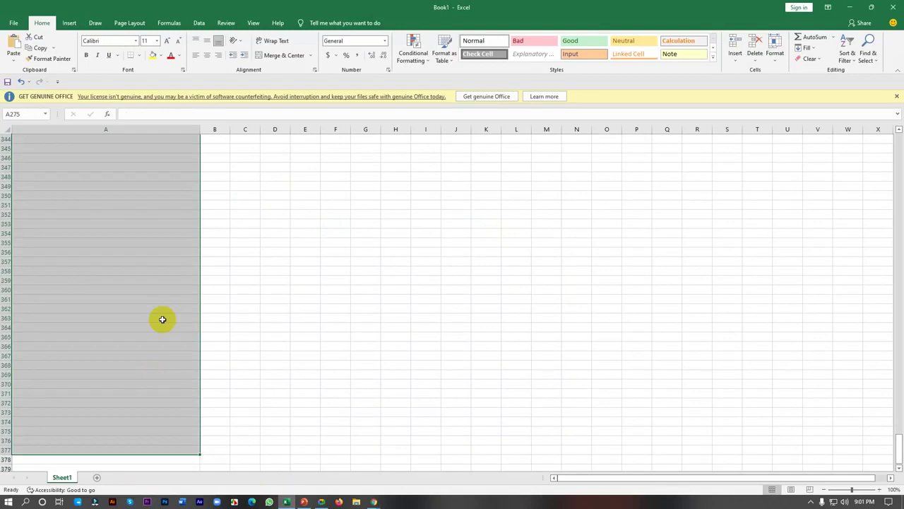
key(ctrl+v)
click(434, 278)
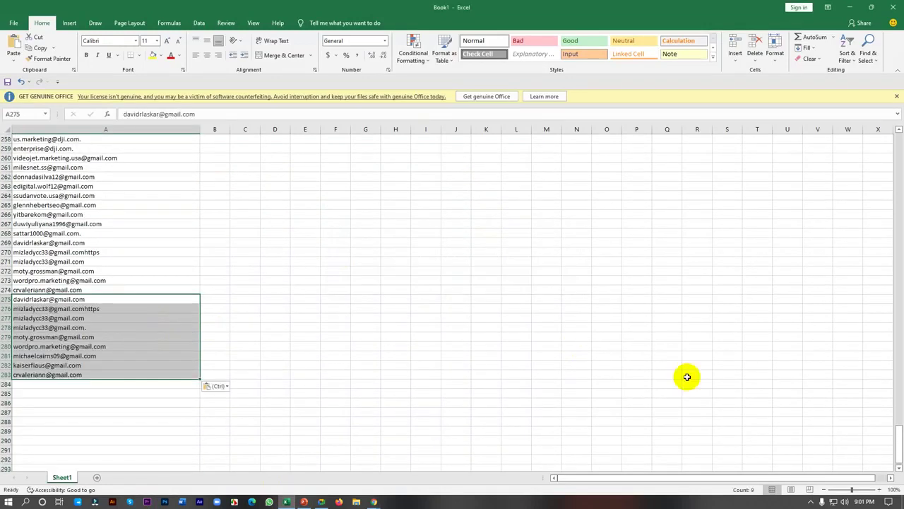
click(237, 271)
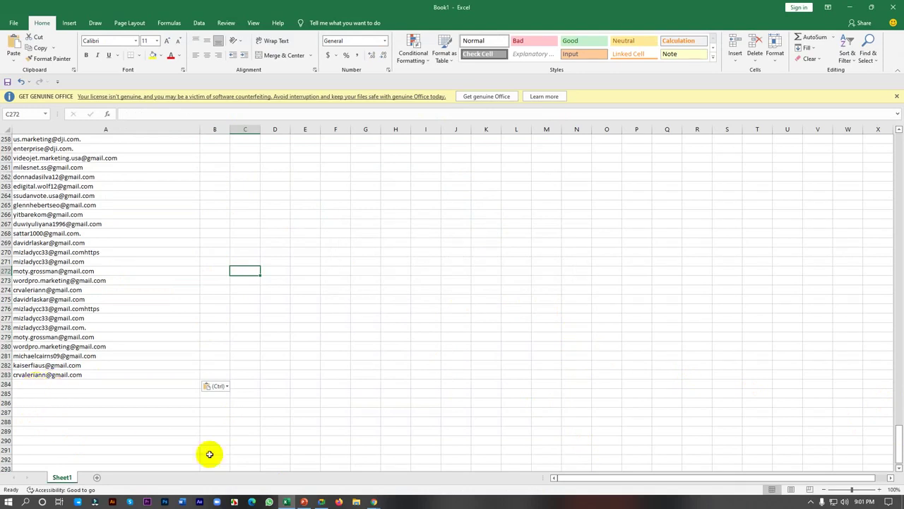
Switch back to Chrome and examine the end of the LinkedIn "marketing" results page in Google
mouse_move(373, 502)
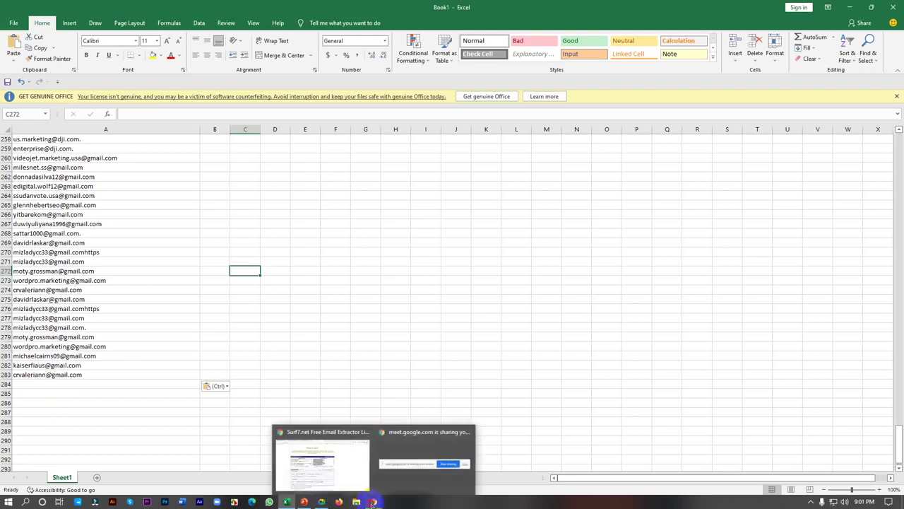
click(344, 469)
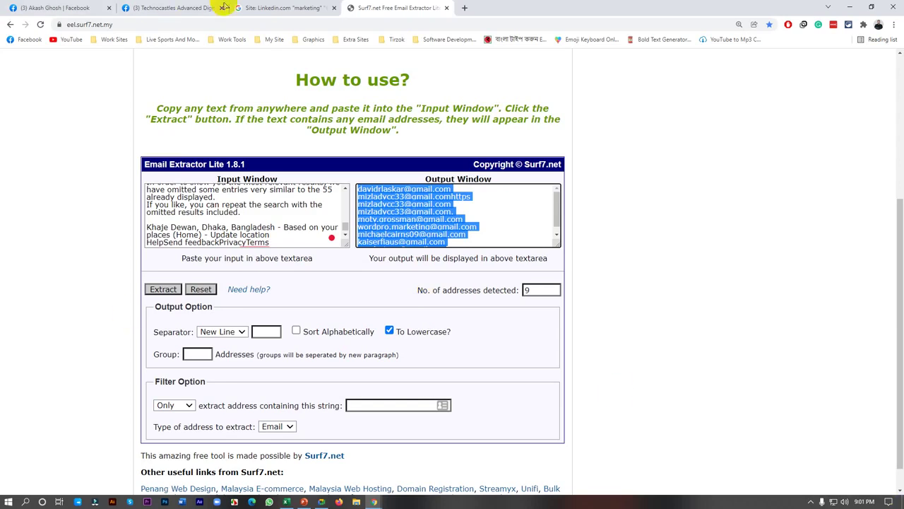
click(265, 7)
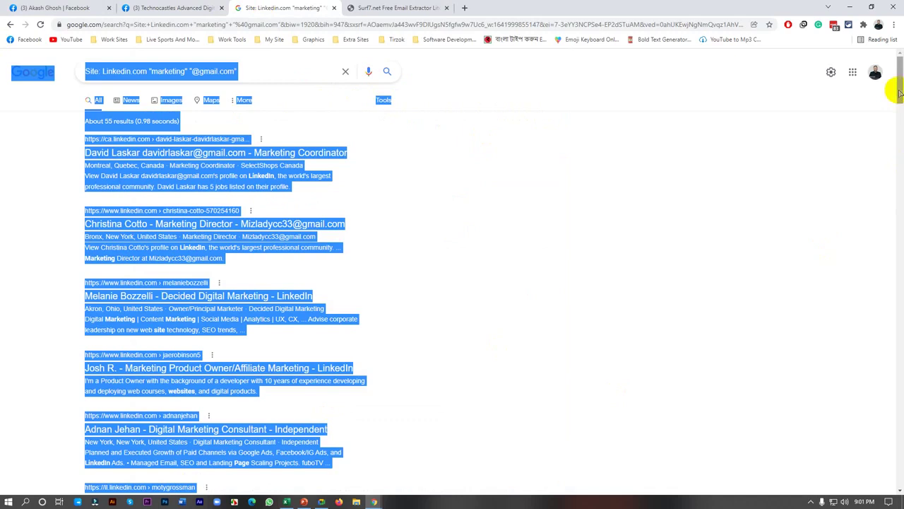
drag(897, 80, 898, 455)
click(627, 394)
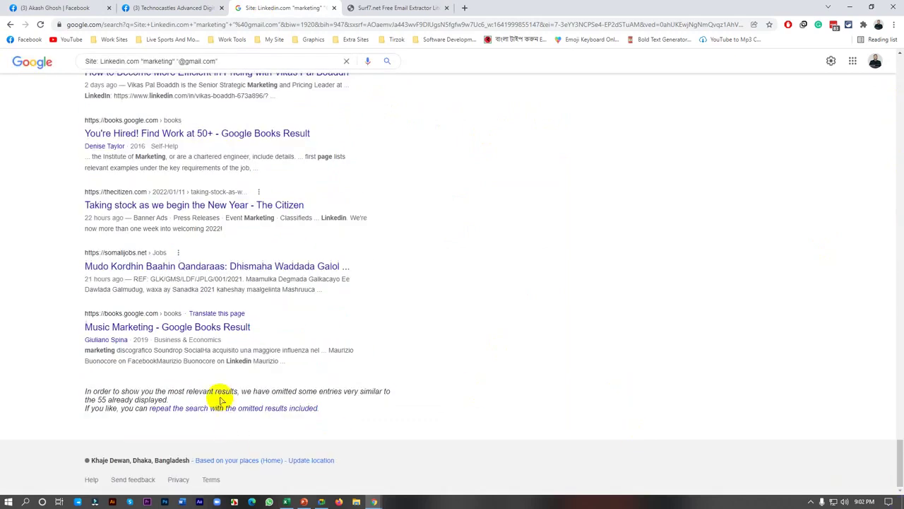
scroll(220, 401, up, 1)
scroll(220, 400, up, 12)
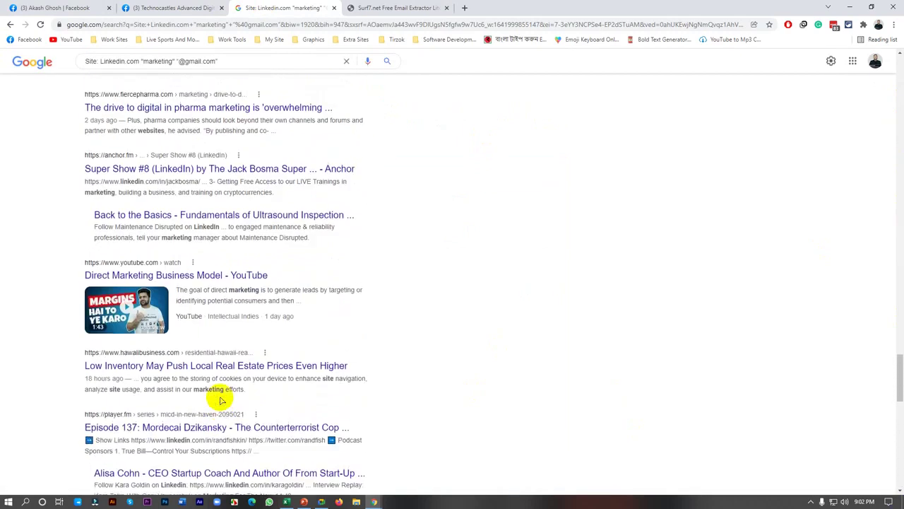
scroll(220, 400, up, 12)
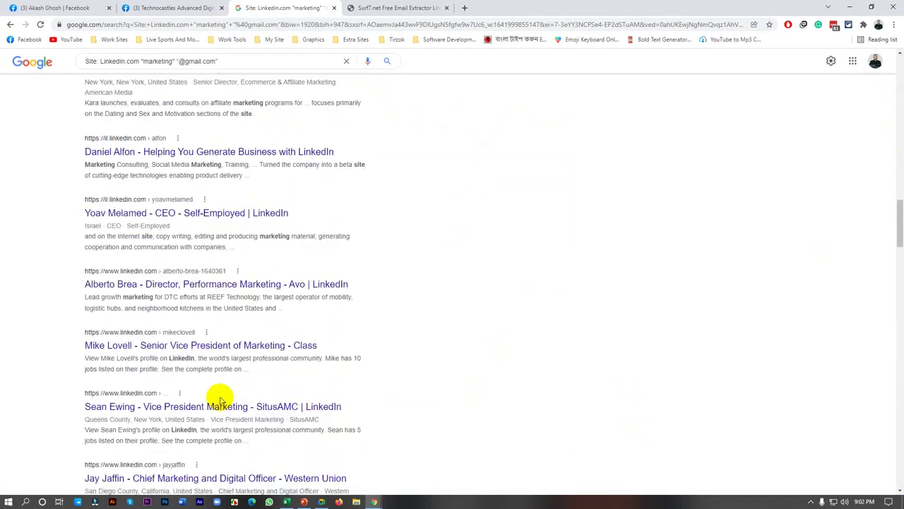
scroll(221, 397, up, 12)
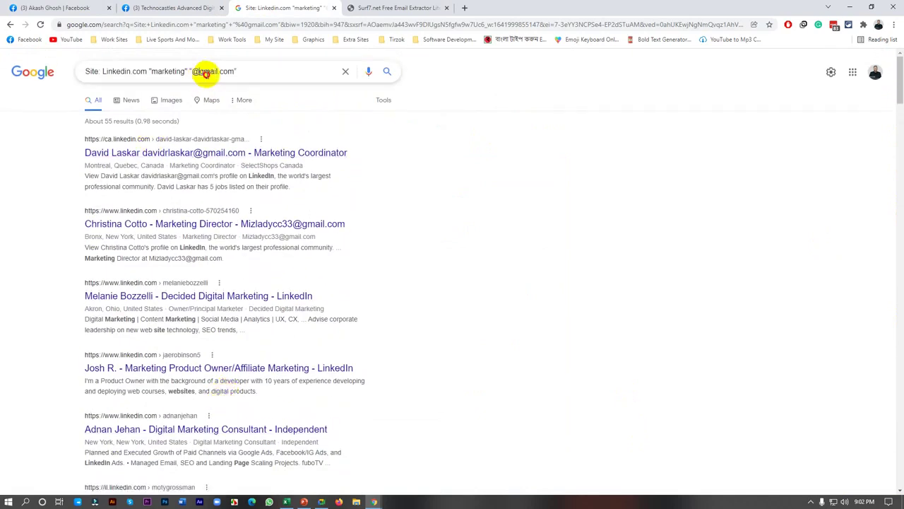
drag(201, 71, 218, 73)
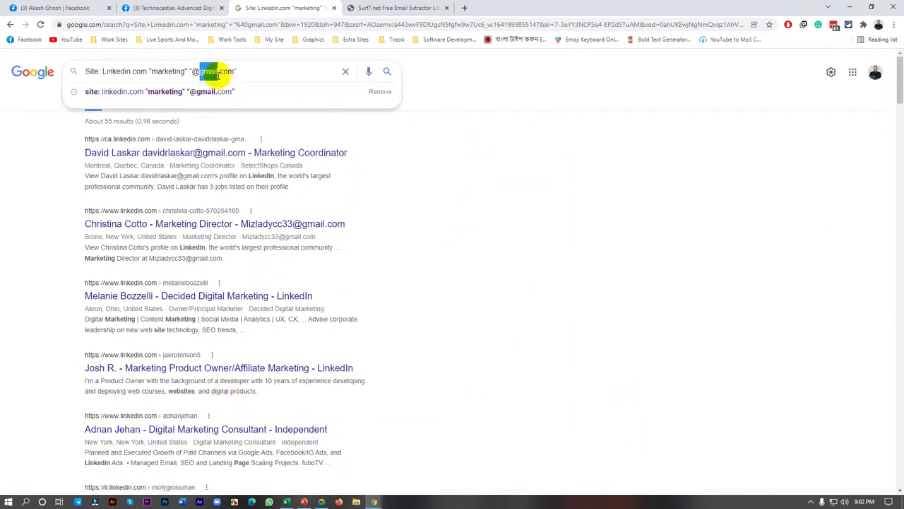
text(yahoo)
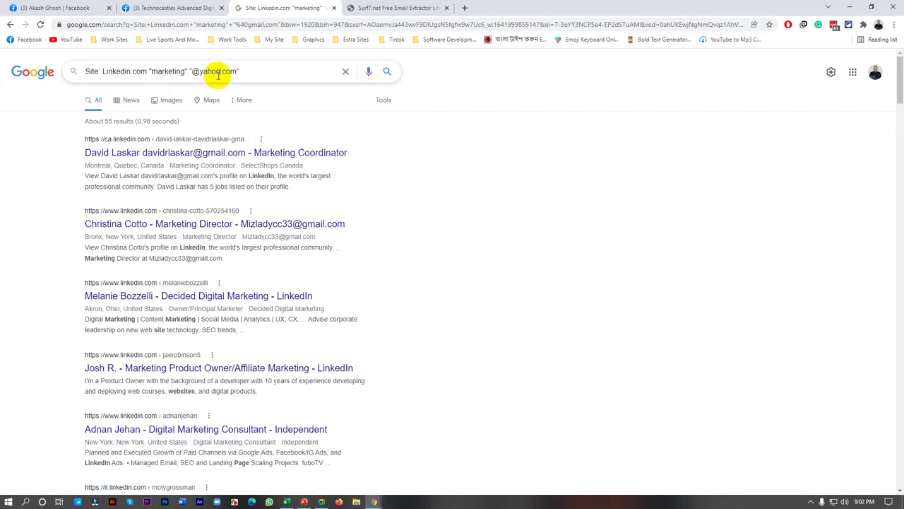
key(Return)
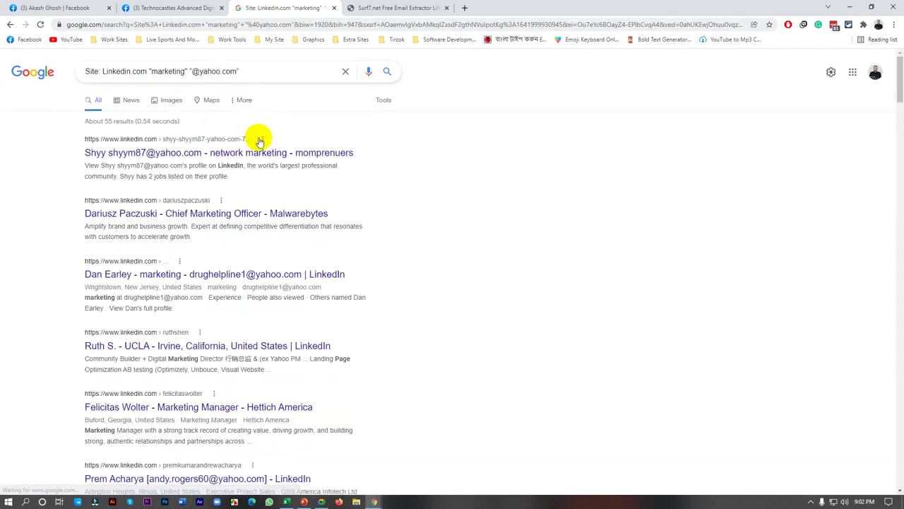
key(ctrl+a)
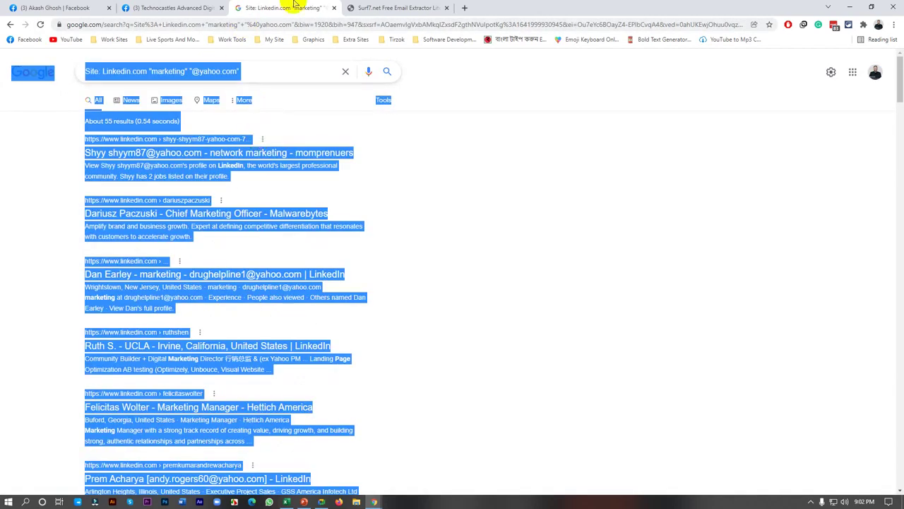
click(398, 8)
click(206, 205)
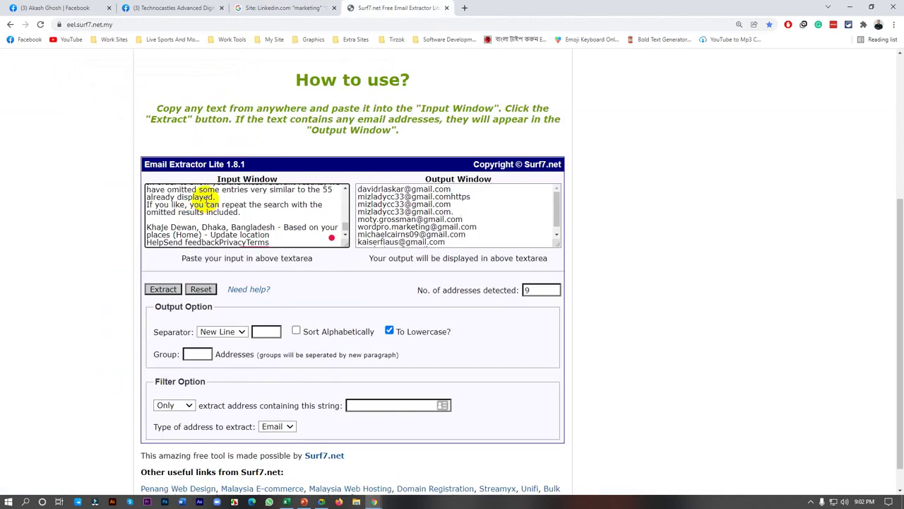
key(ctrl+a)
key(ctrl+v)
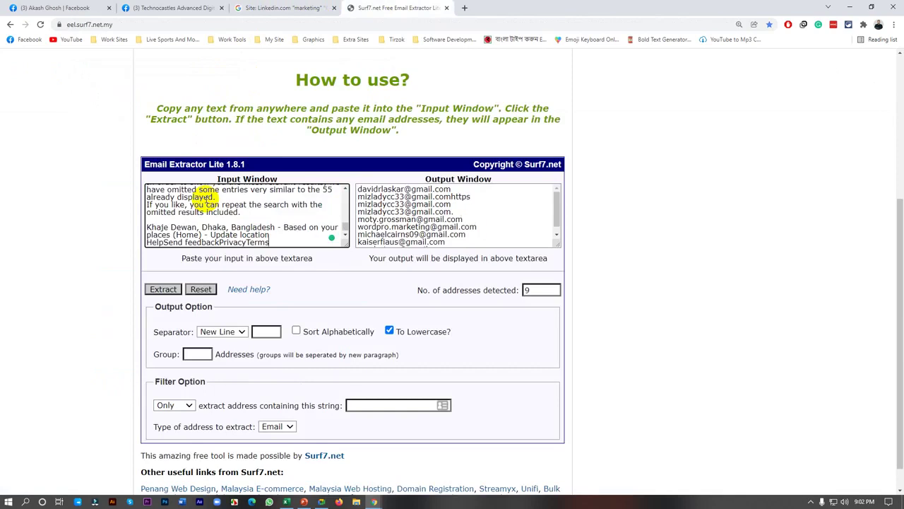
click(40, 25)
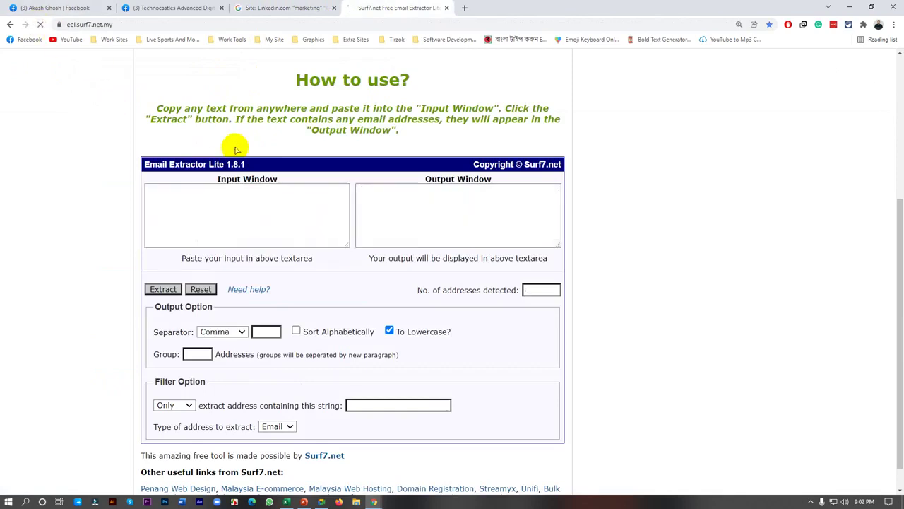
click(264, 216)
key(ctrl+v)
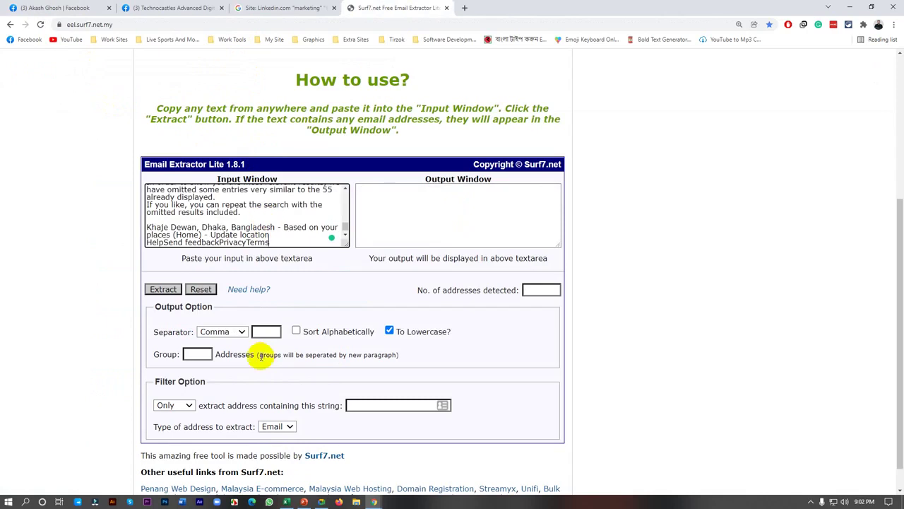
Set the separator to New Line, extract the addresses from the Yahoo results and copy the whole output
click(236, 331)
click(226, 372)
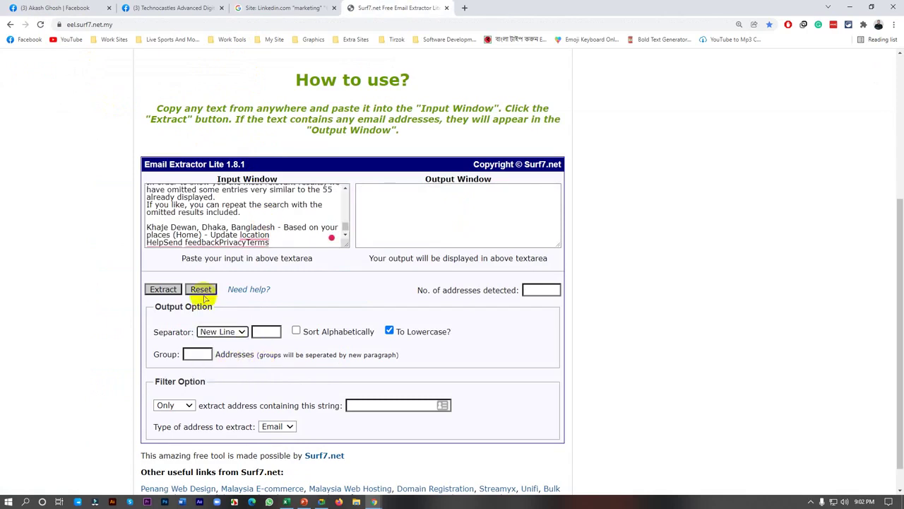
click(163, 289)
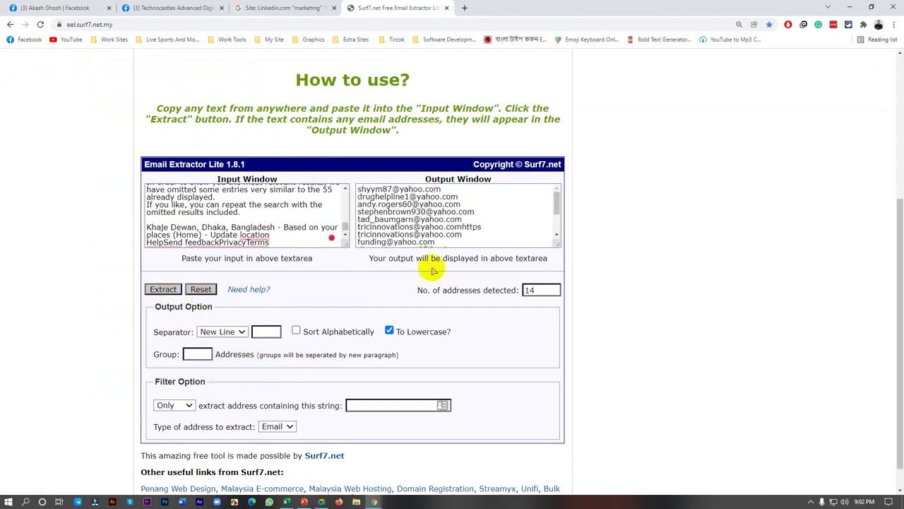
click(503, 229)
key(ctrl+c)
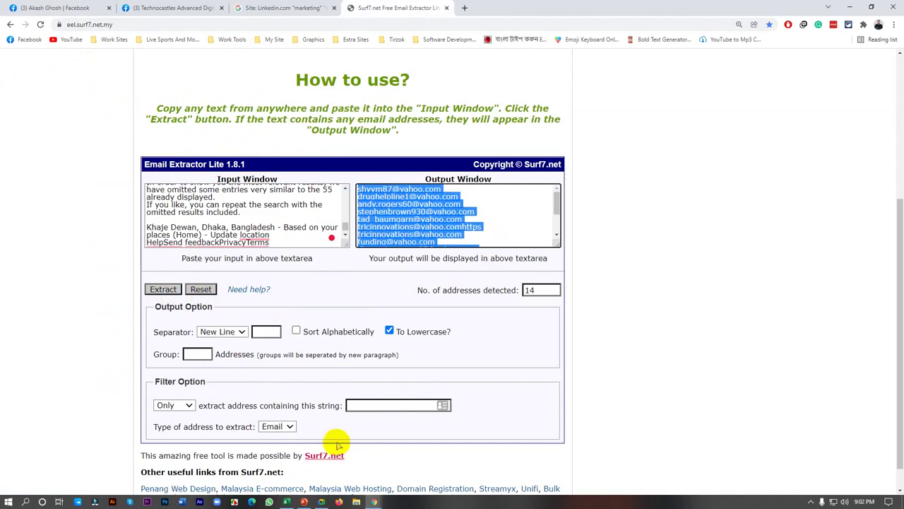
Switch to Excel and paste the Yahoo addresses below the last entry in column A, starting at A284
click(287, 501)
drag(97, 387, 95, 478)
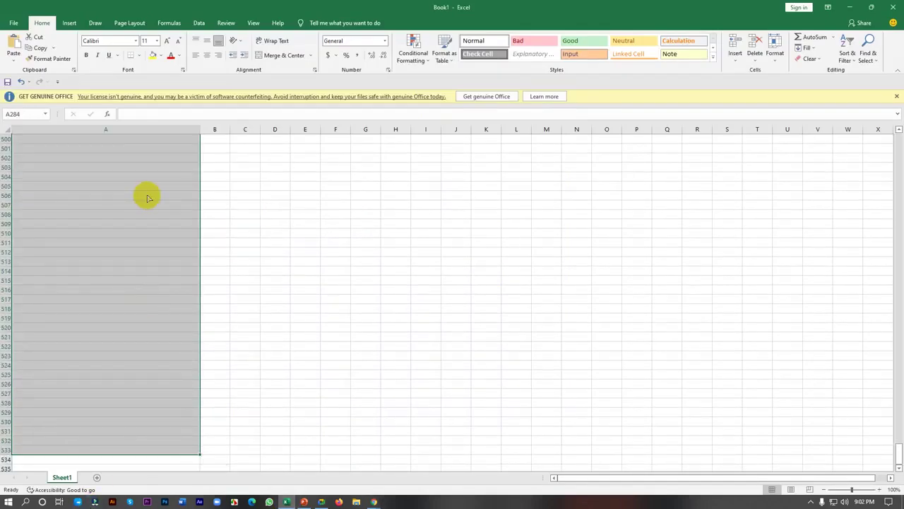
key(ctrl+v)
click(436, 277)
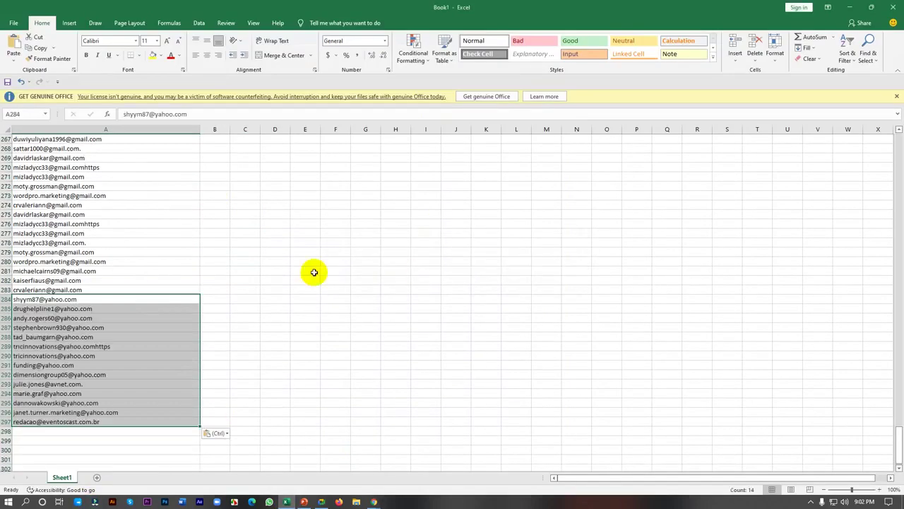
Delete the trailing "https" from the address in A289 and remove the cell's hyperlink
double_click(106, 346)
drag(95, 347, 162, 346)
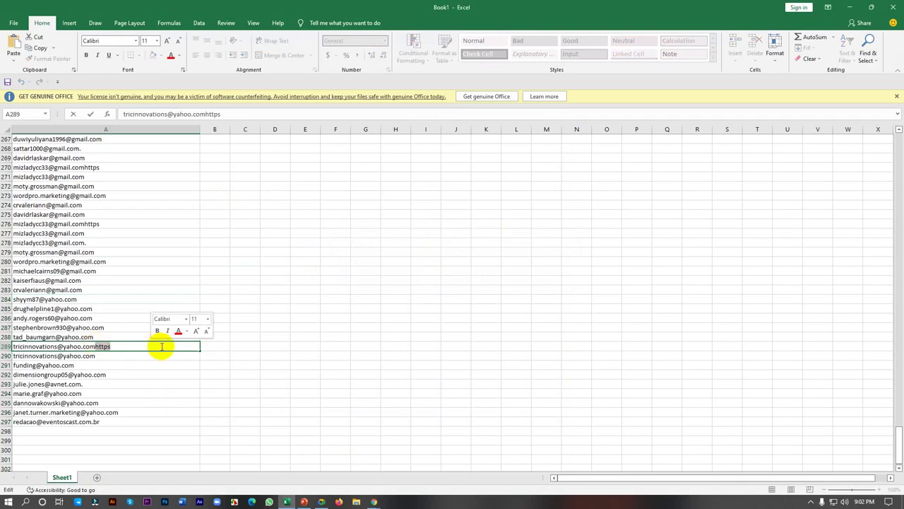
key(BackSpace)
click(151, 401)
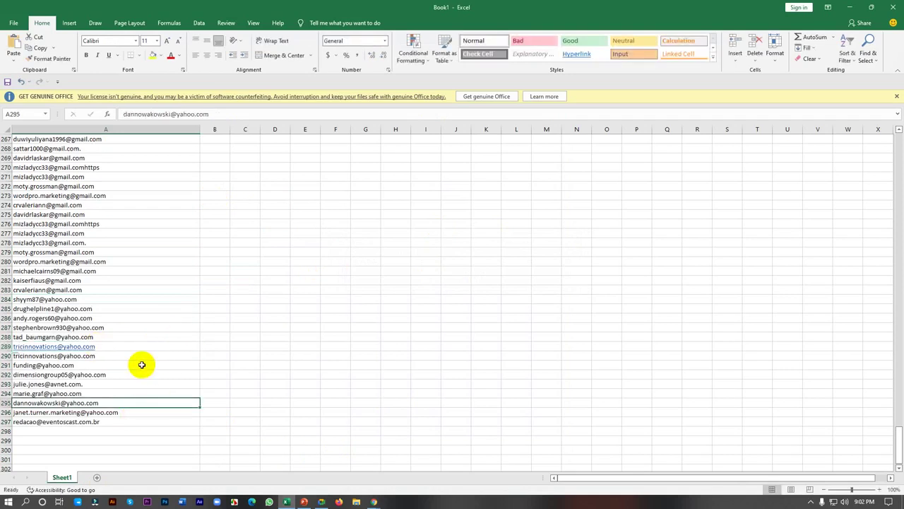
right_click(127, 349)
click(158, 344)
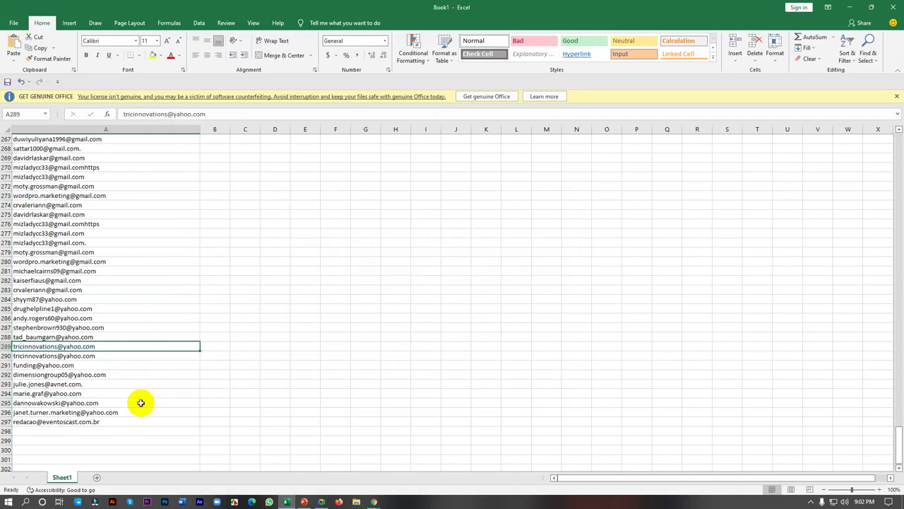
click(111, 446)
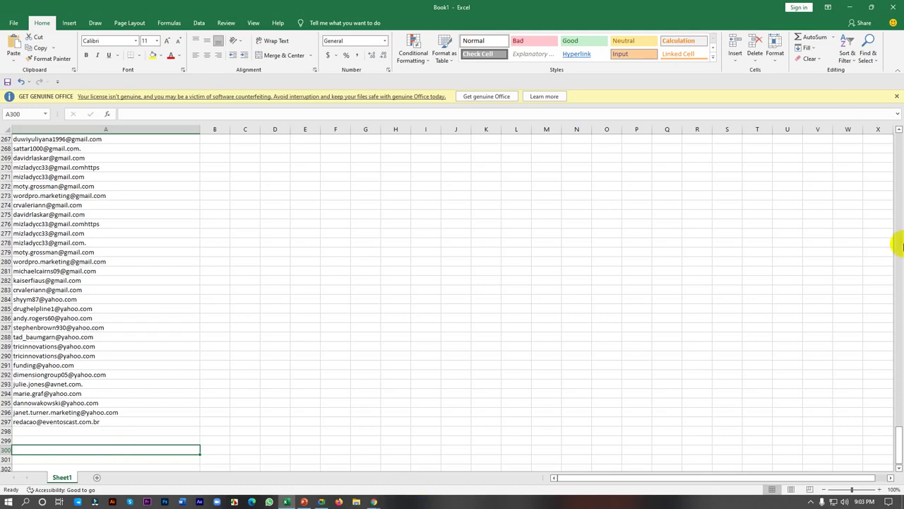
Close the Office licence notice and remove duplicate values from column A, treating "Mail" as its header
click(896, 96)
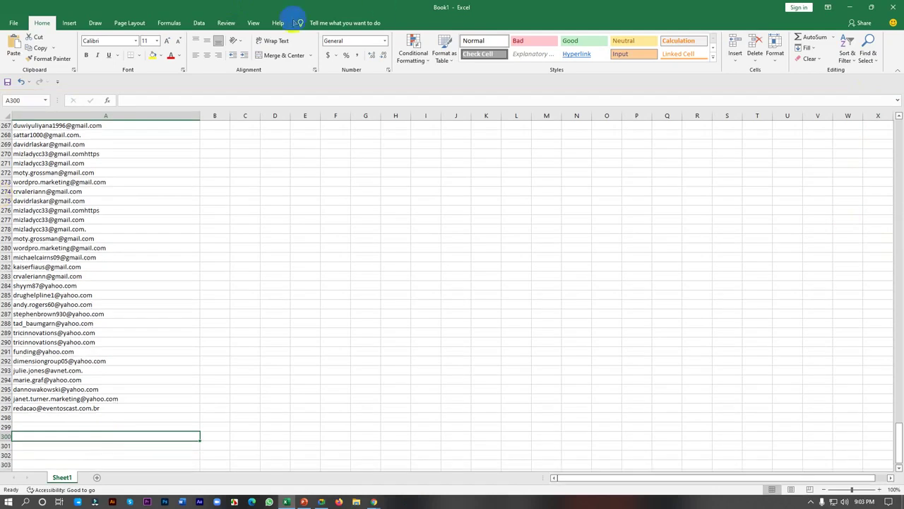
click(105, 115)
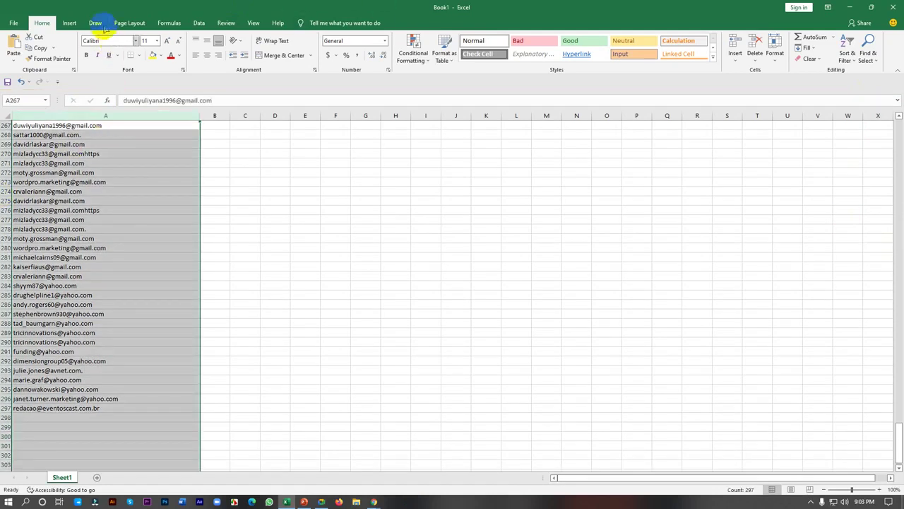
click(199, 22)
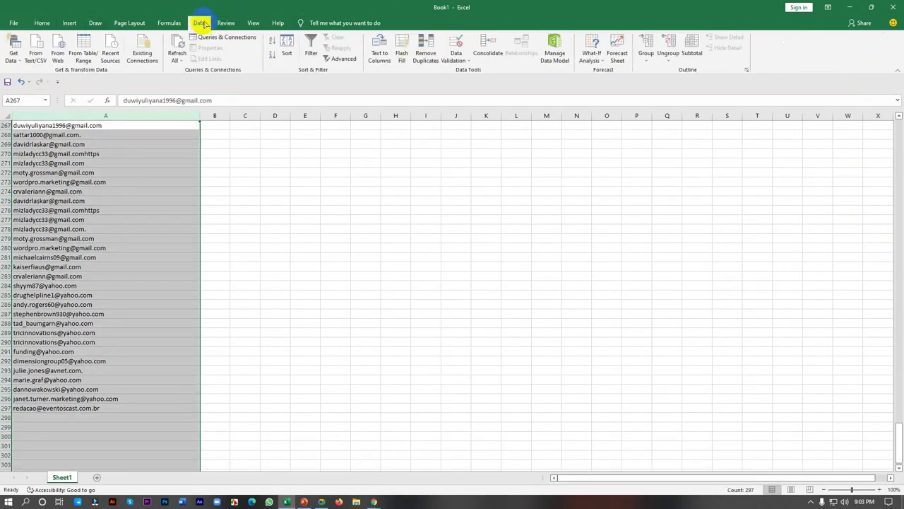
click(426, 56)
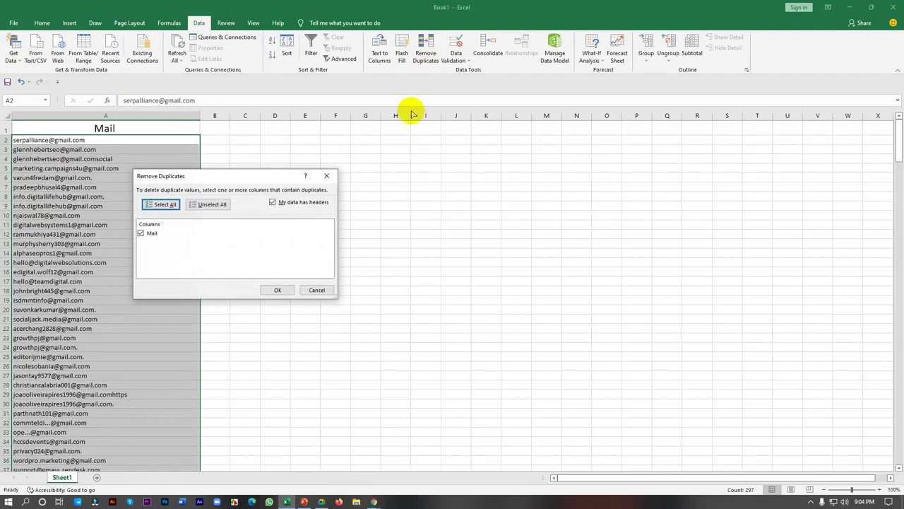
click(277, 290)
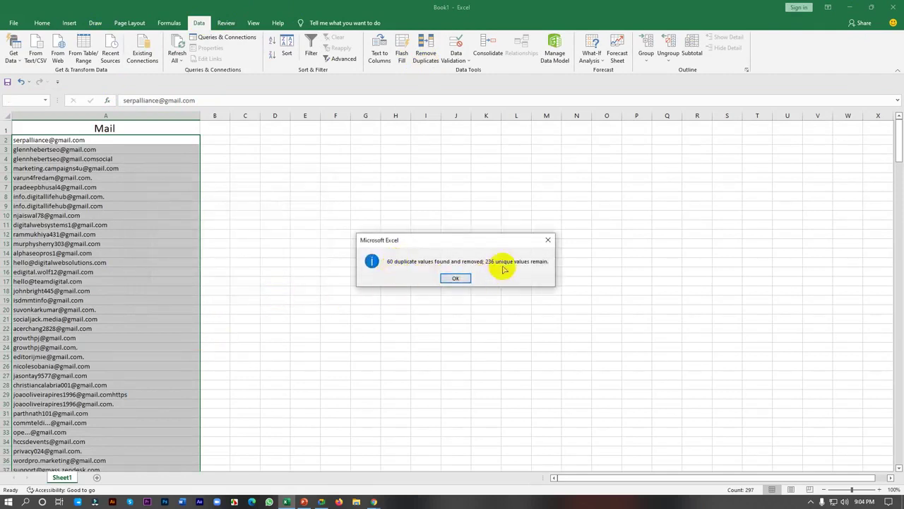
click(459, 279)
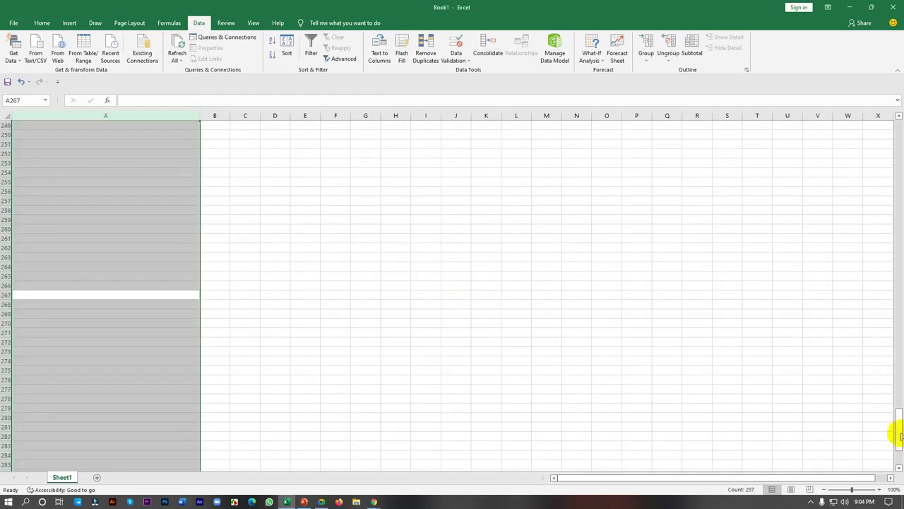
drag(895, 433, 893, 130)
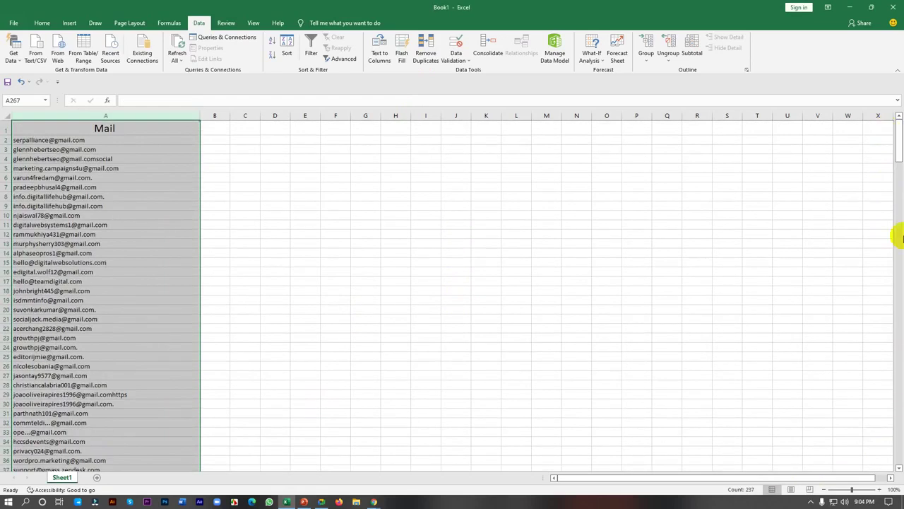
click(264, 311)
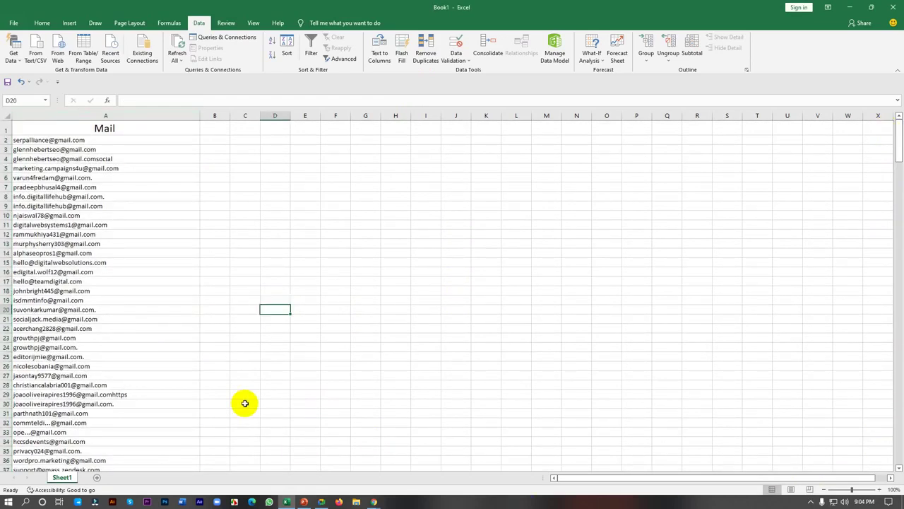
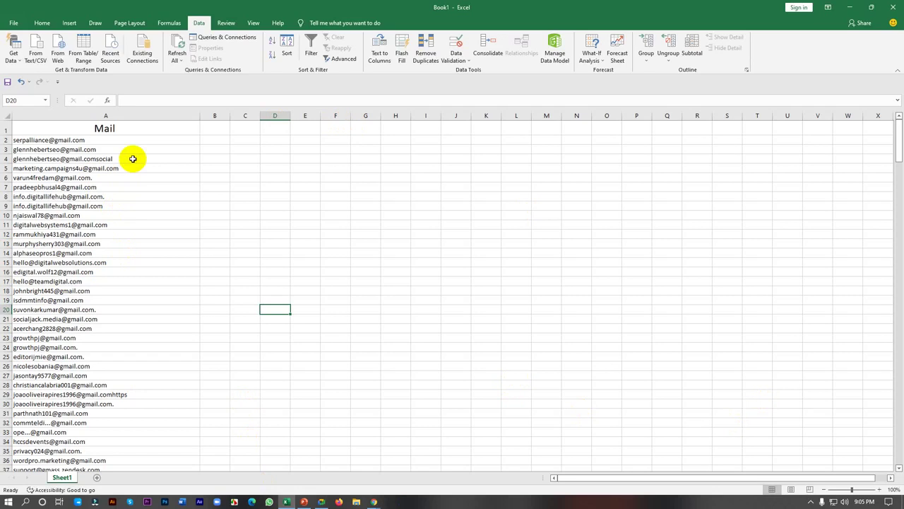
Delete the trailing "social" from the address in A4 and remove the cell's hyperlink
click(133, 159)
double_click(94, 157)
drag(95, 158, 166, 160)
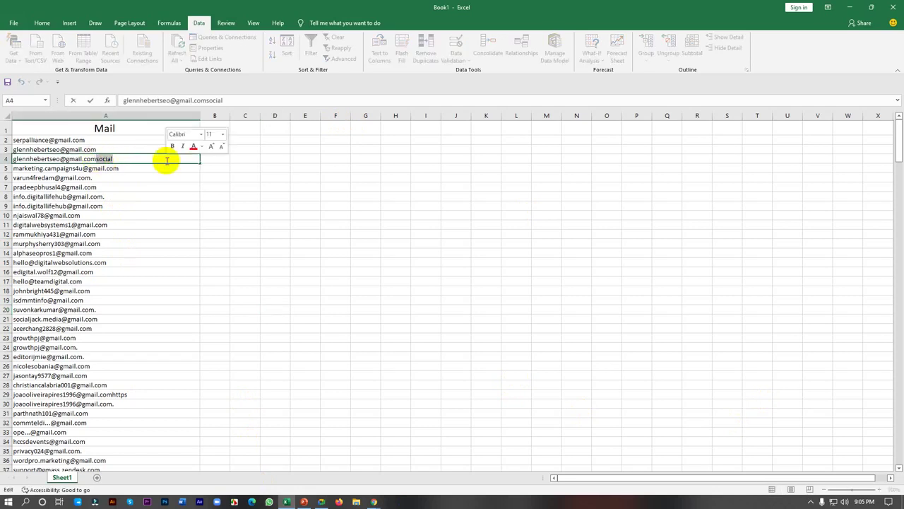
key(Delete)
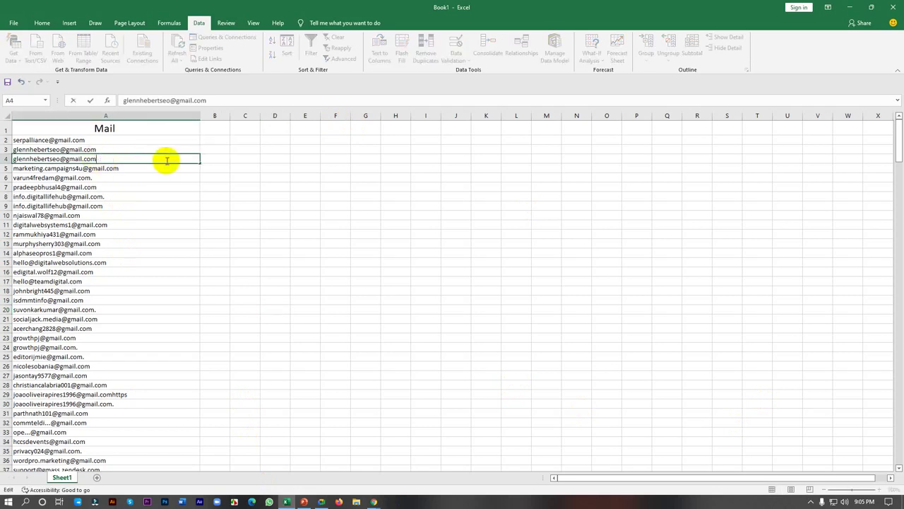
click(174, 198)
right_click(134, 159)
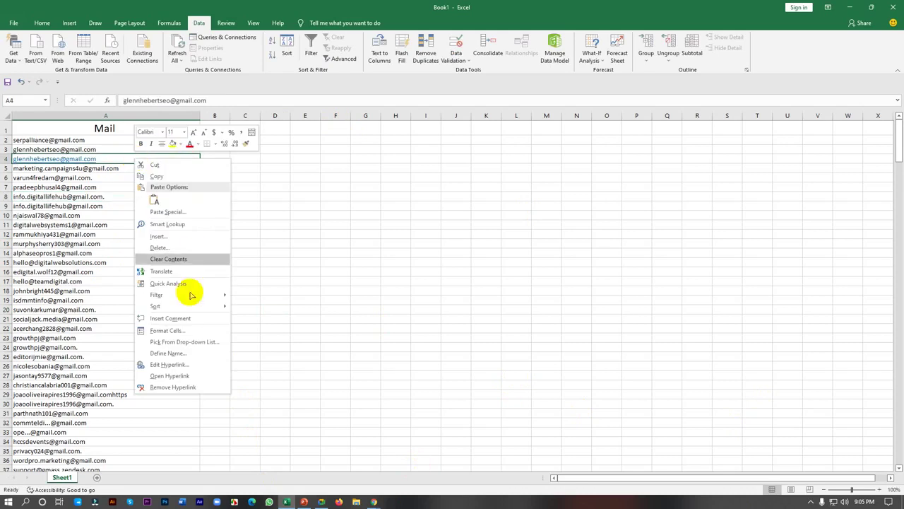
click(176, 386)
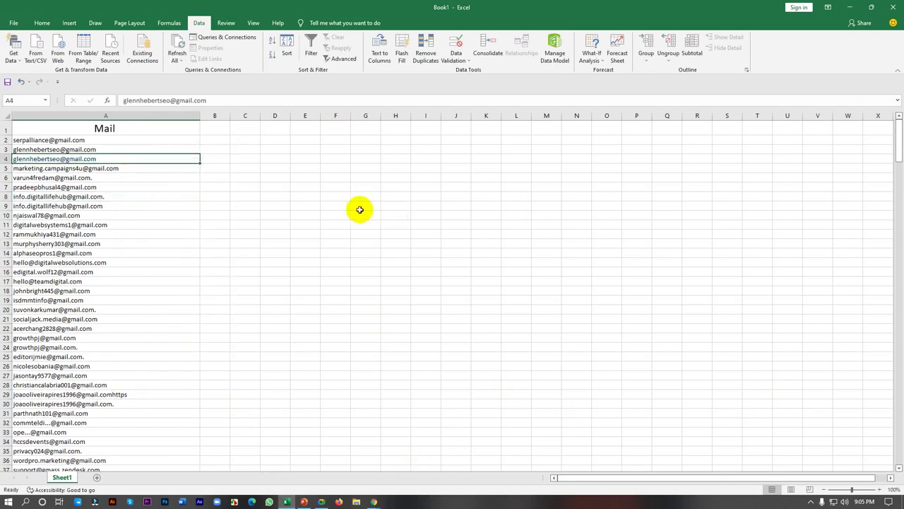
Copy the first seven addresses in the Mail column, cells A2 to A8
click(167, 205)
drag(166, 140, 166, 197)
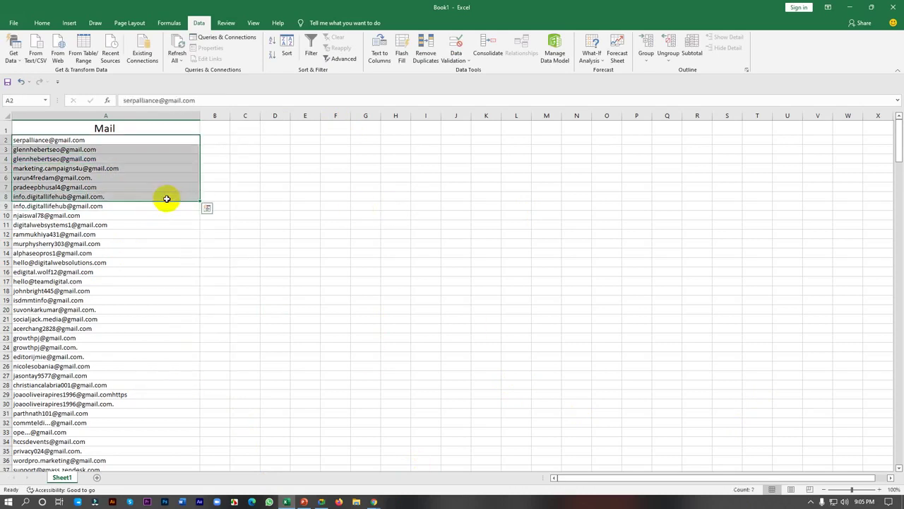
right_click(157, 196)
click(192, 210)
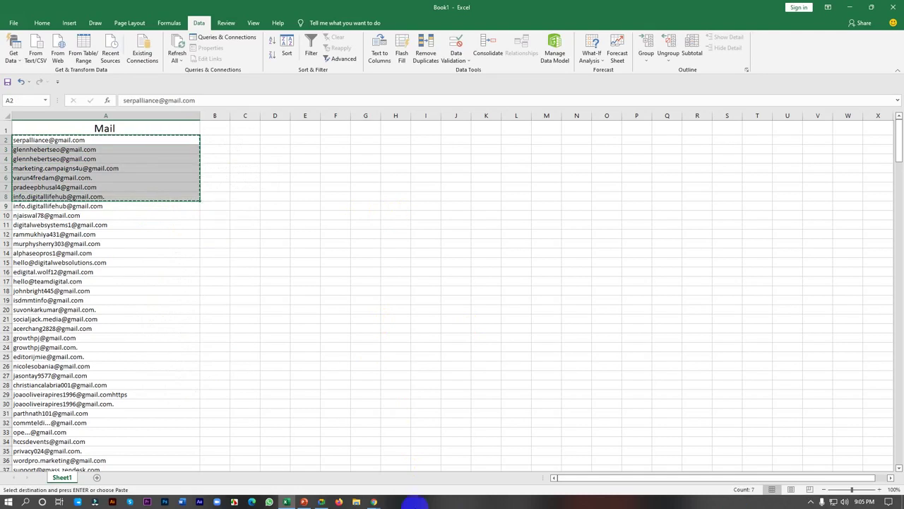
Switch to Chrome, open Gmail in a new tab and paste the seven copied addresses as recipients of a new message
mouse_move(372, 496)
click(347, 460)
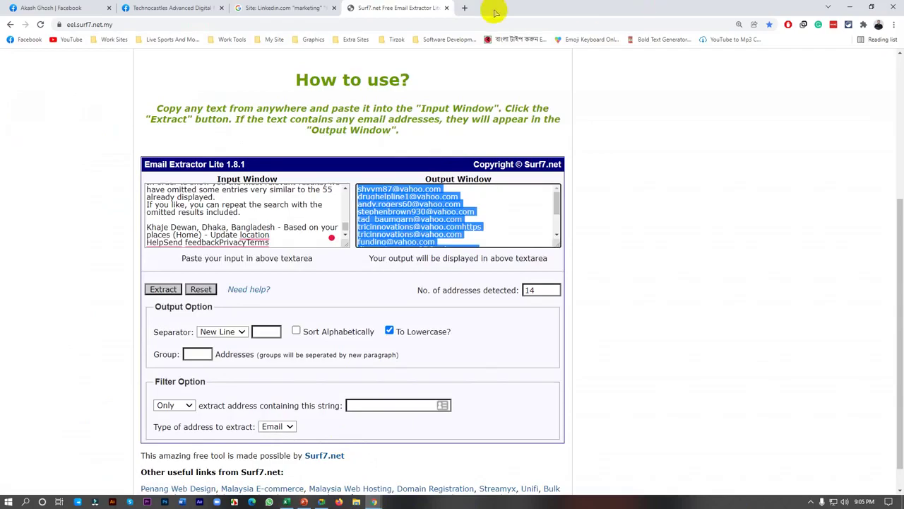
click(466, 8)
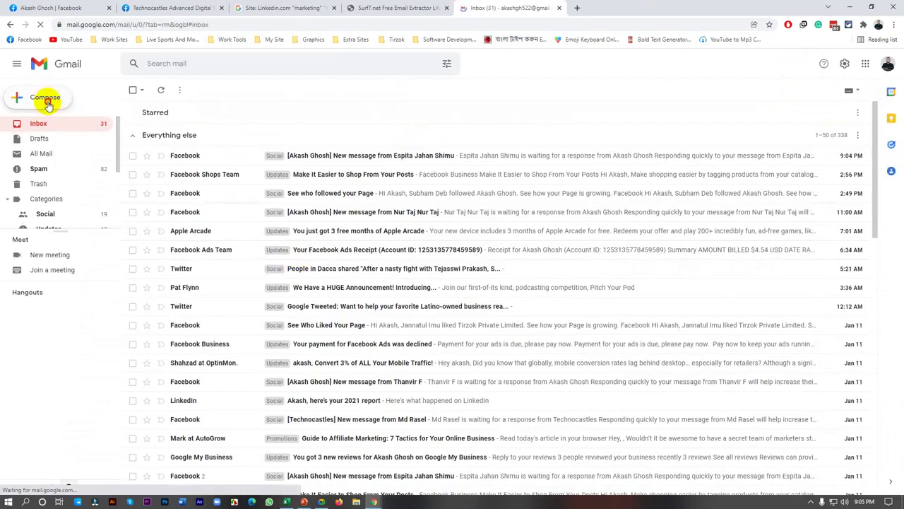
click(48, 103)
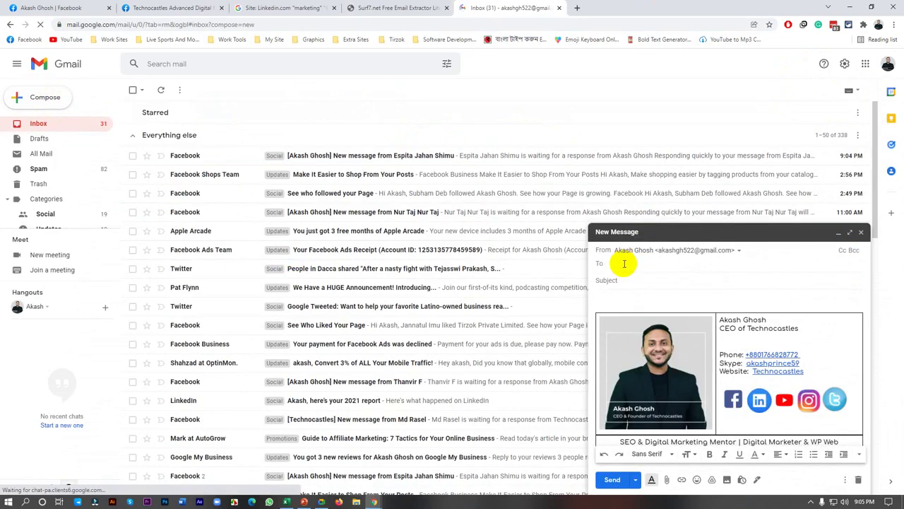
key(ctrl+v)
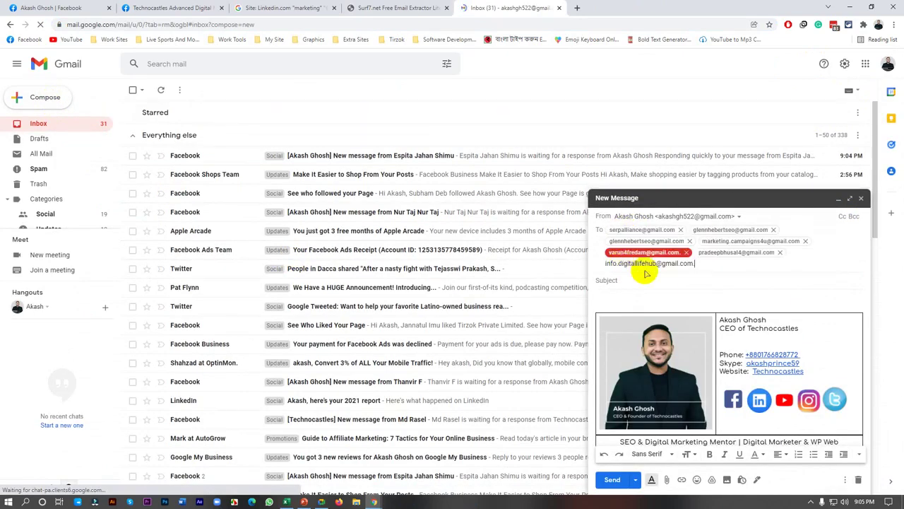
Remove the trailing full stop from the fifth and seventh recipient addresses in the new message
double_click(679, 253)
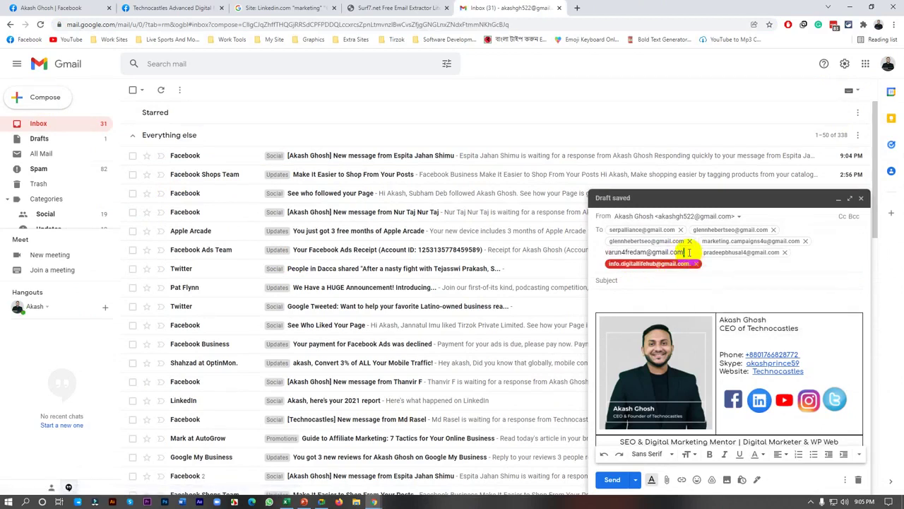
double_click(688, 263)
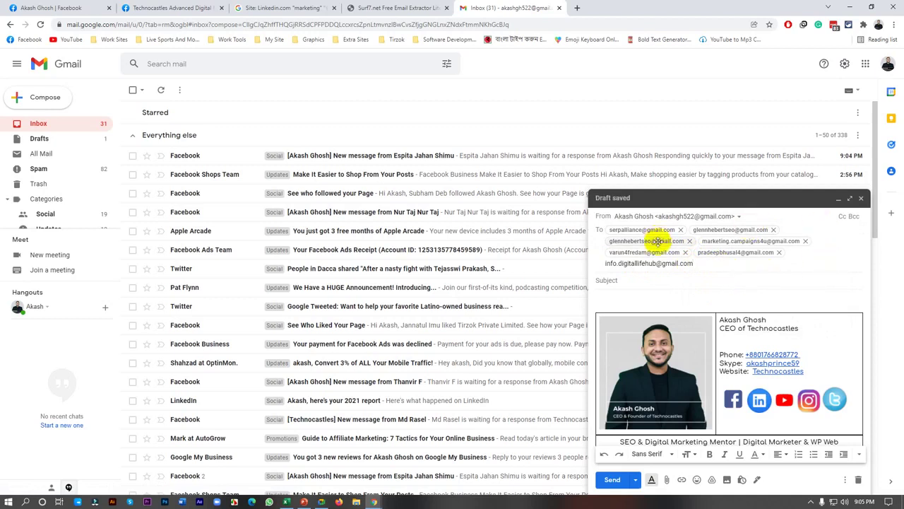
Examine the contact cards and profile pictures of the recipients to check whether their addresses belong to real accounts
mouse_move(653, 241)
mouse_move(625, 231)
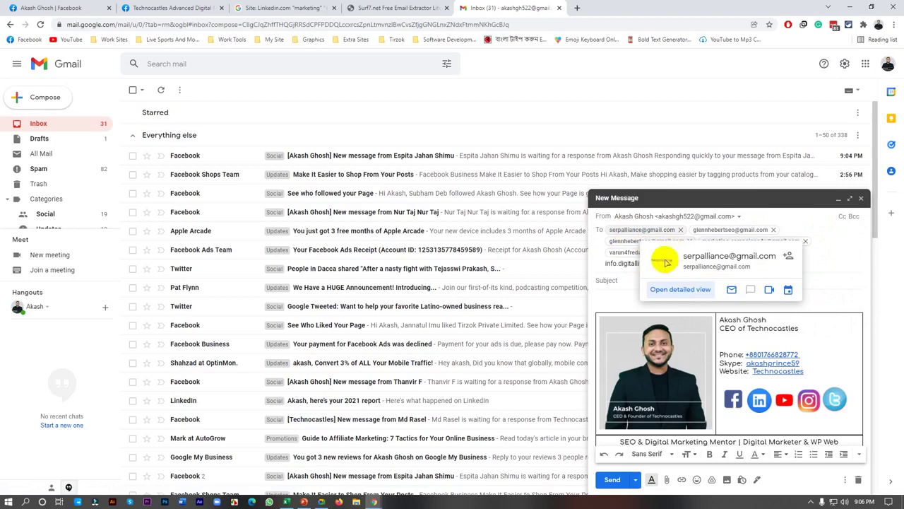
mouse_move(706, 231)
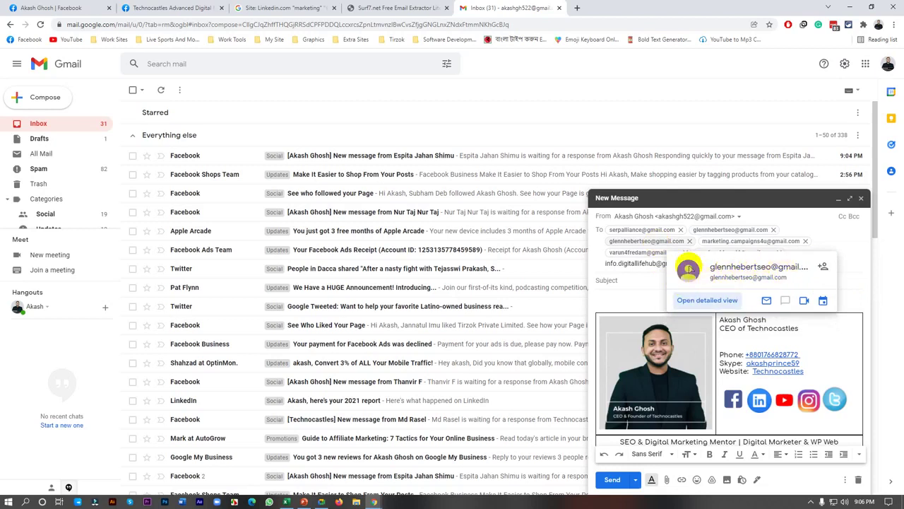
mouse_move(749, 244)
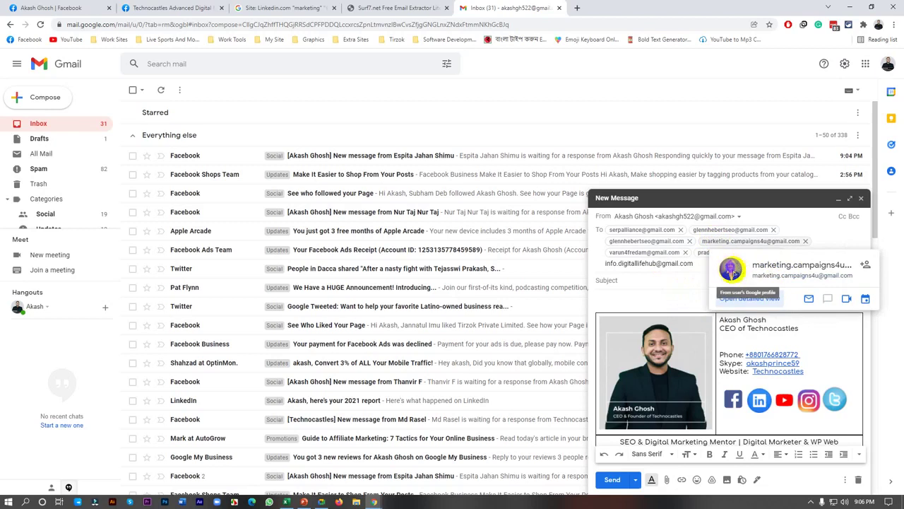
mouse_move(706, 255)
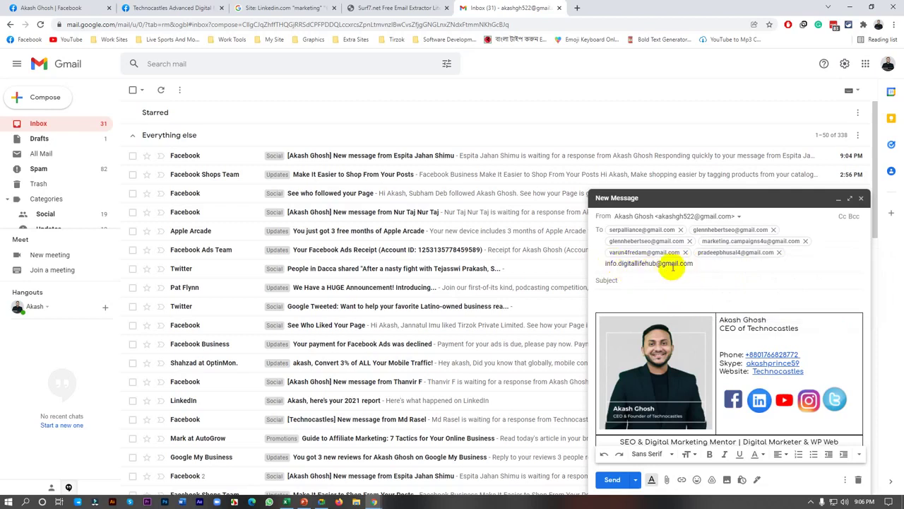
click(720, 282)
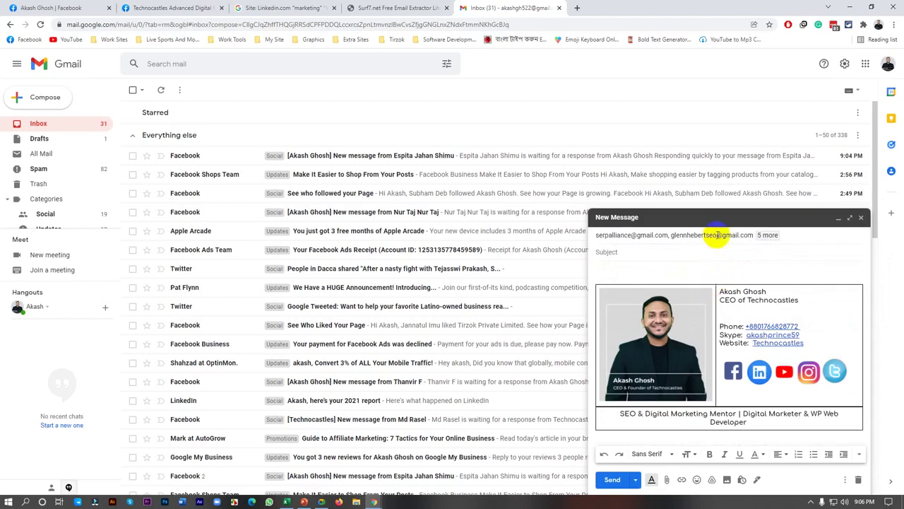
click(717, 235)
mouse_move(612, 283)
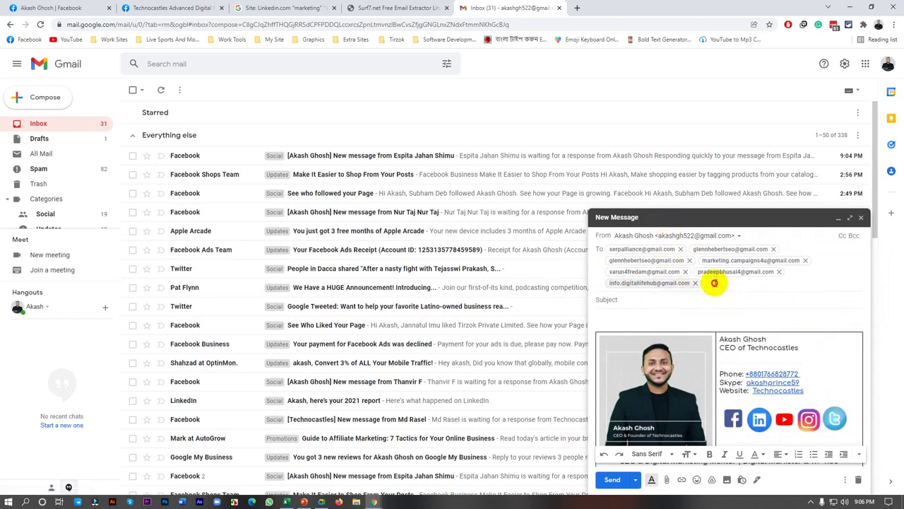
Close the new message and discard its saved copy from the Gmail drafts
click(862, 219)
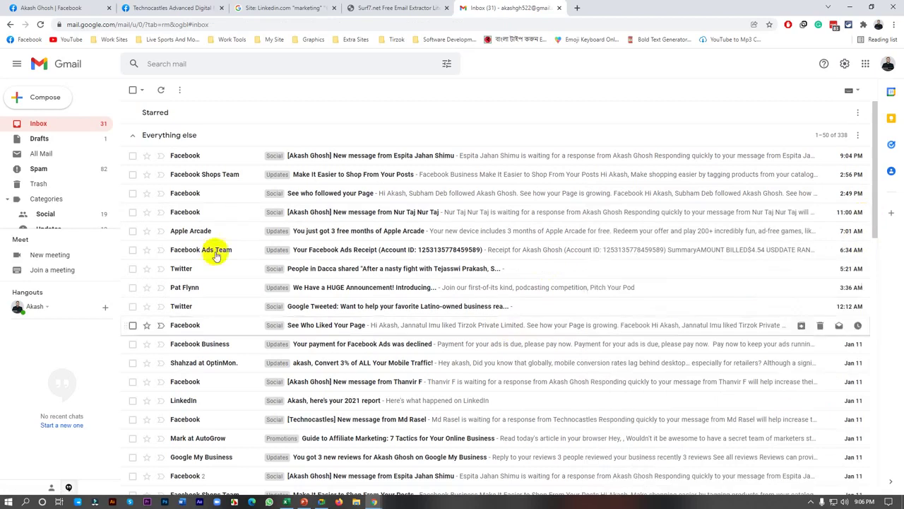
click(58, 144)
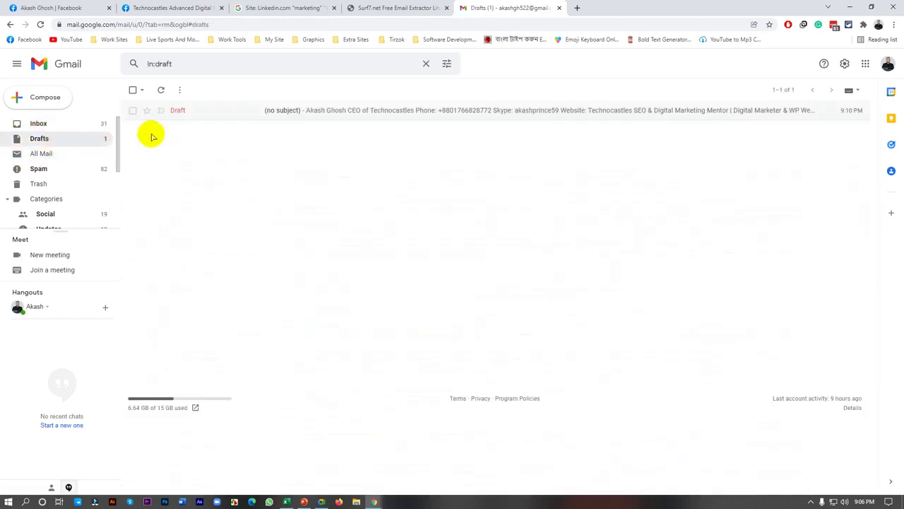
click(132, 90)
click(210, 97)
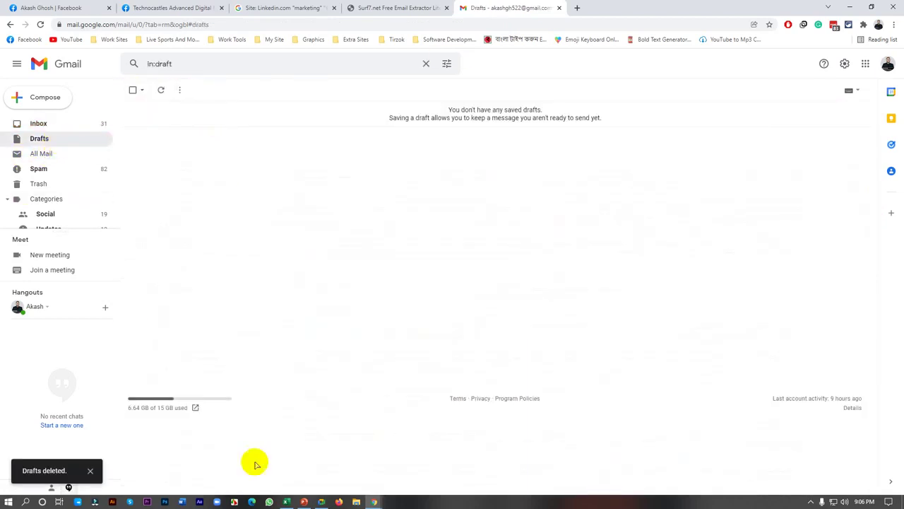
Copy the address in cell A2 of the Excel sheet and search Google for it in a new Chrome tab
click(287, 502)
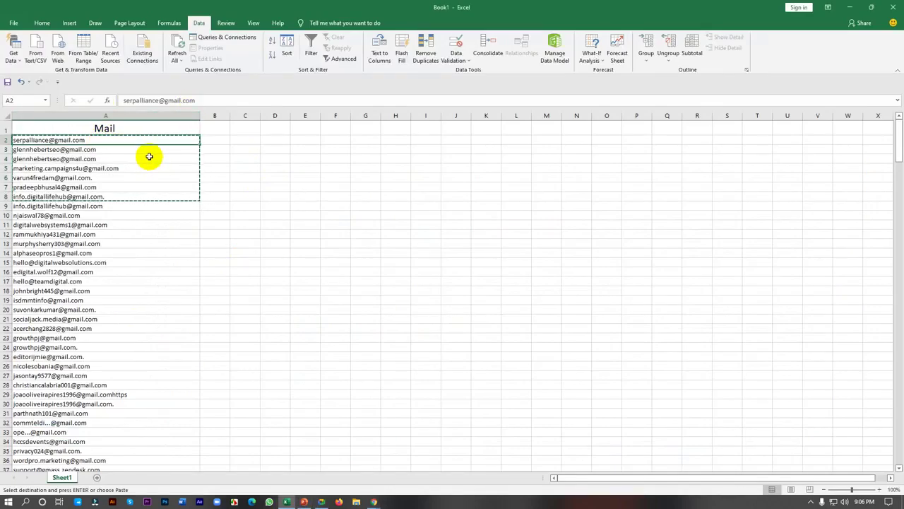
key(ctrl+c)
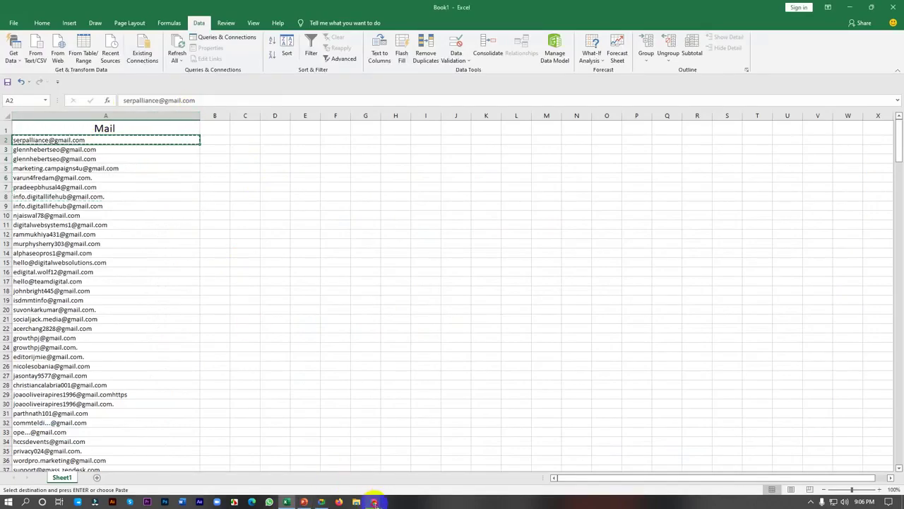
click(329, 470)
click(575, 8)
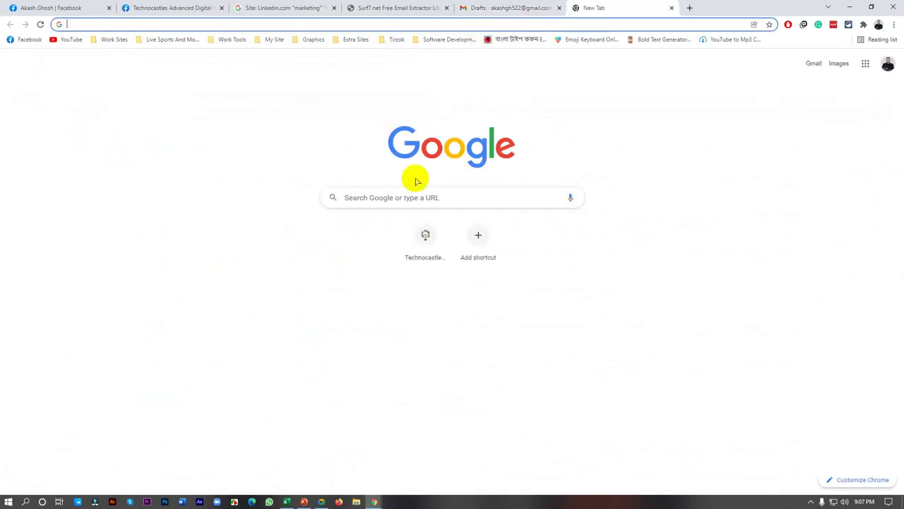
click(403, 195)
key(ctrl+v)
key(Return)
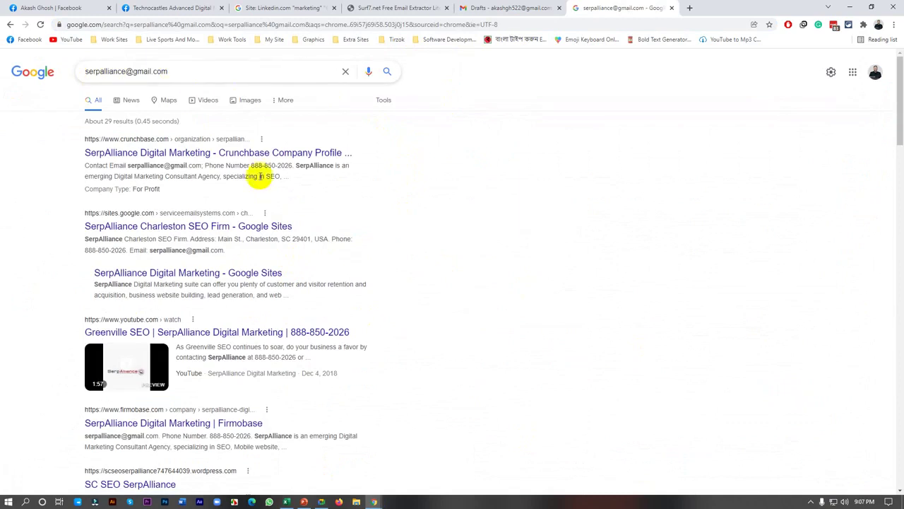
Open the SerpAlliance Digital Marketing Crunchbase result in a new tab and look through the other search results
right_click(136, 156)
click(169, 160)
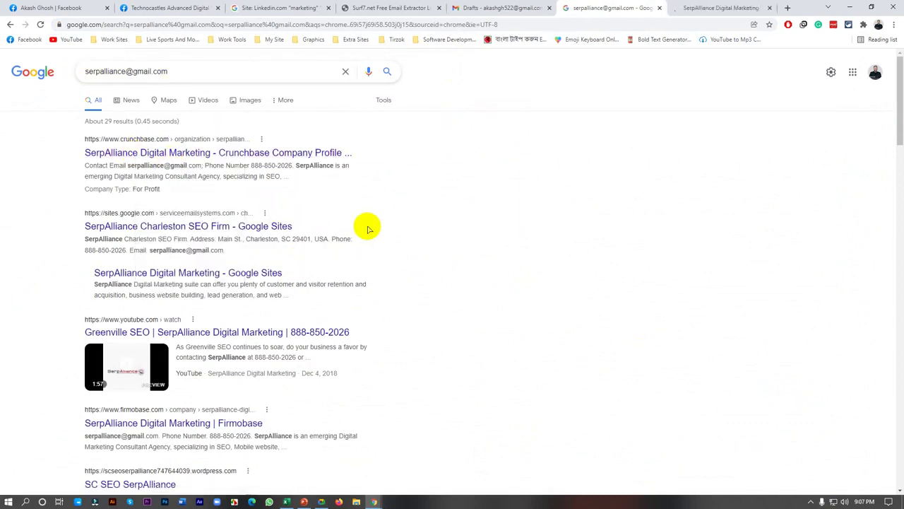
scroll(163, 251, down, 2)
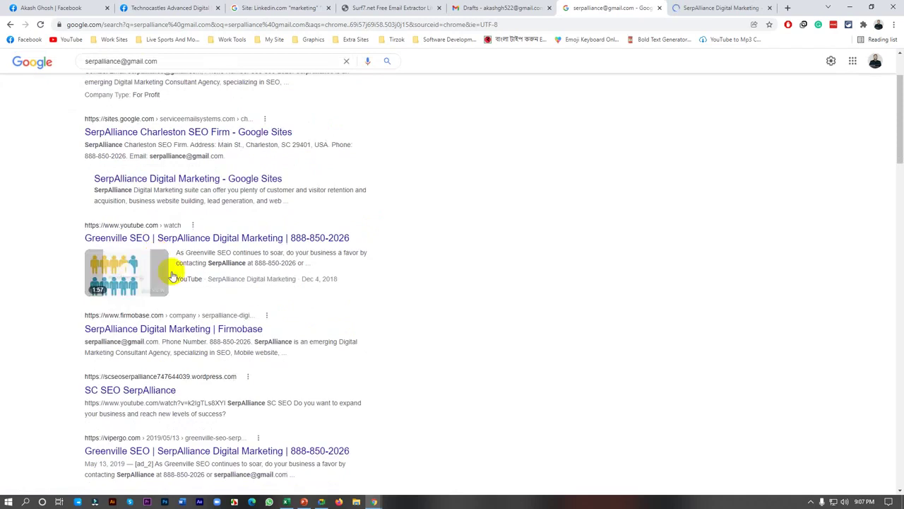
scroll(182, 311, down, 2)
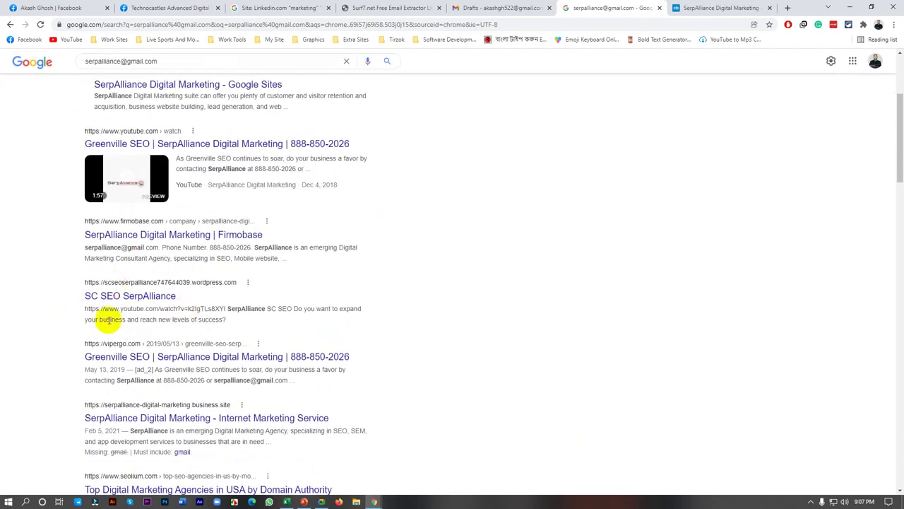
scroll(125, 307, down, 2)
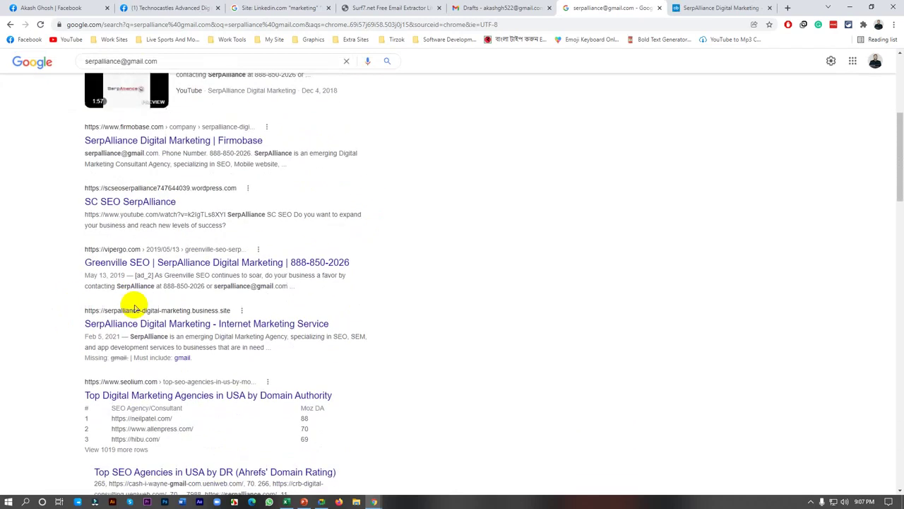
Examine the company details on the SerpAlliance Crunchbase page and highlight its contact email
click(707, 9)
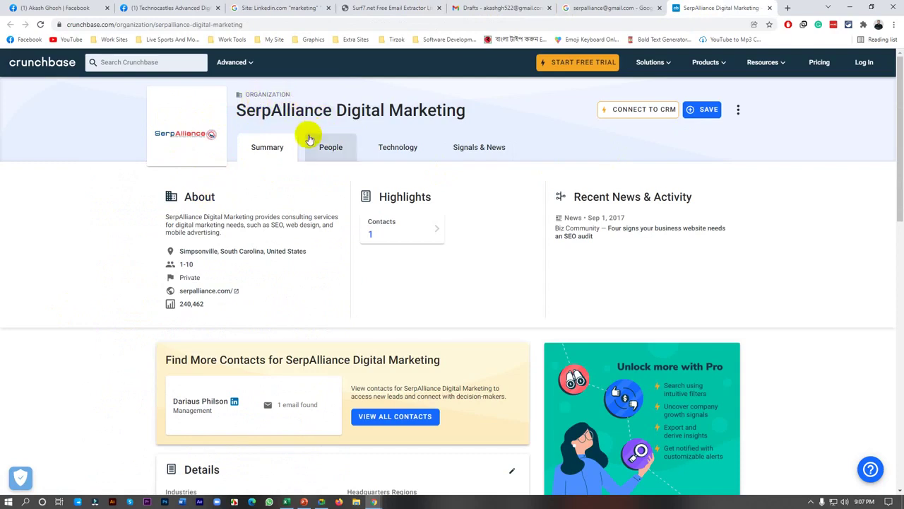
scroll(372, 224, down, 4)
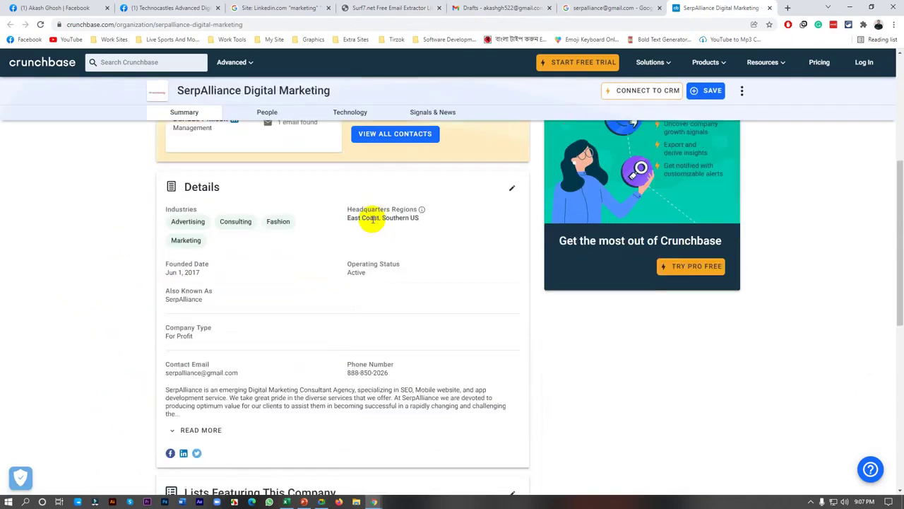
scroll(361, 227, up, 1)
scroll(226, 234, down, 2)
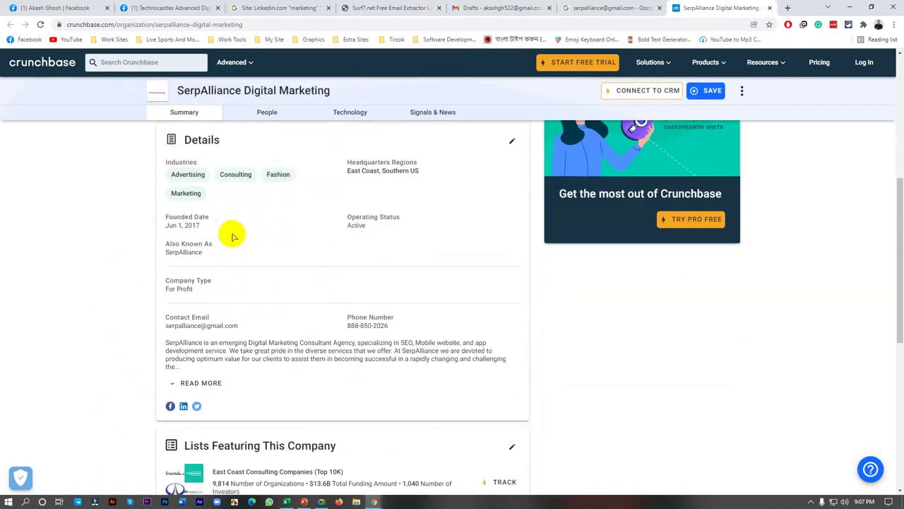
scroll(212, 239, down, 1)
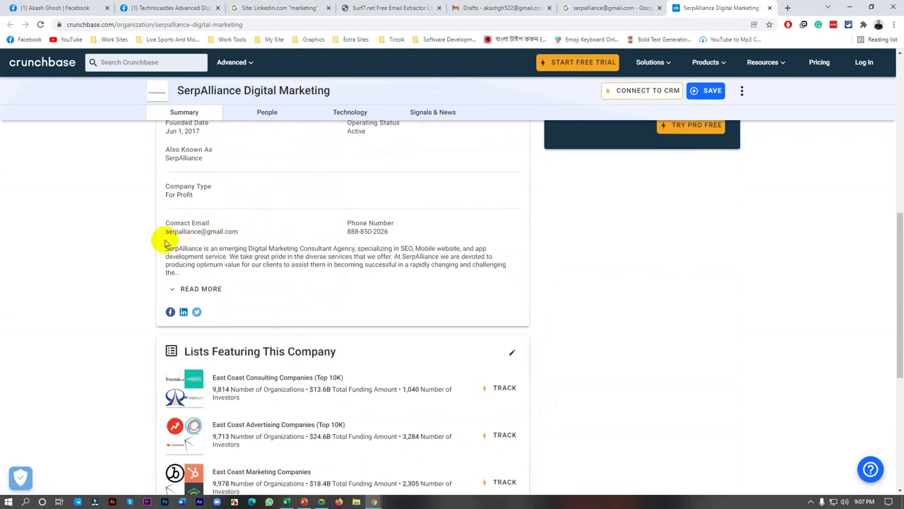
drag(166, 232, 260, 243)
click(433, 235)
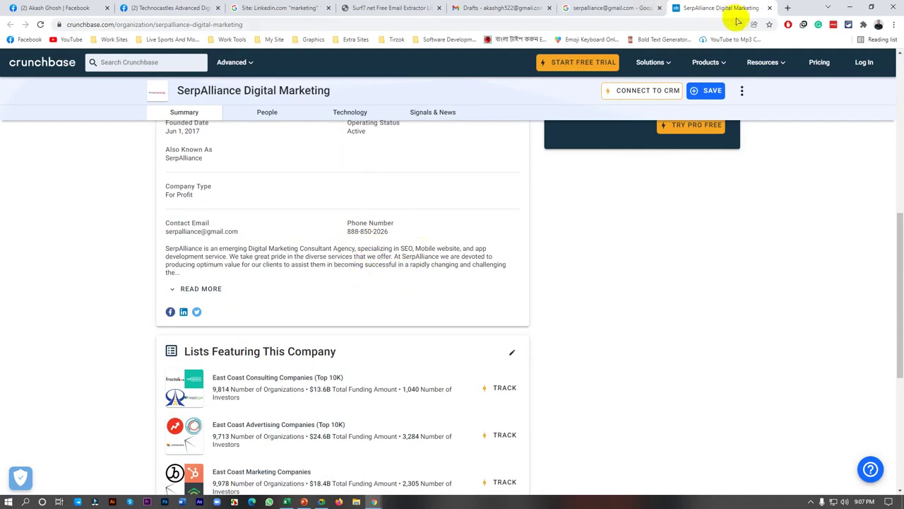
Switch to the Excel workbook and copy the address in cell A12 of the Mail column
click(288, 501)
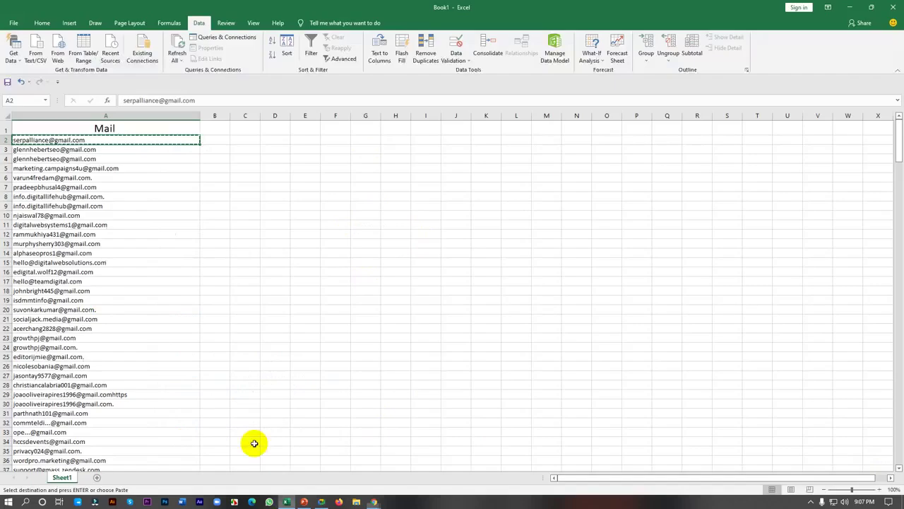
key(ctrl+c)
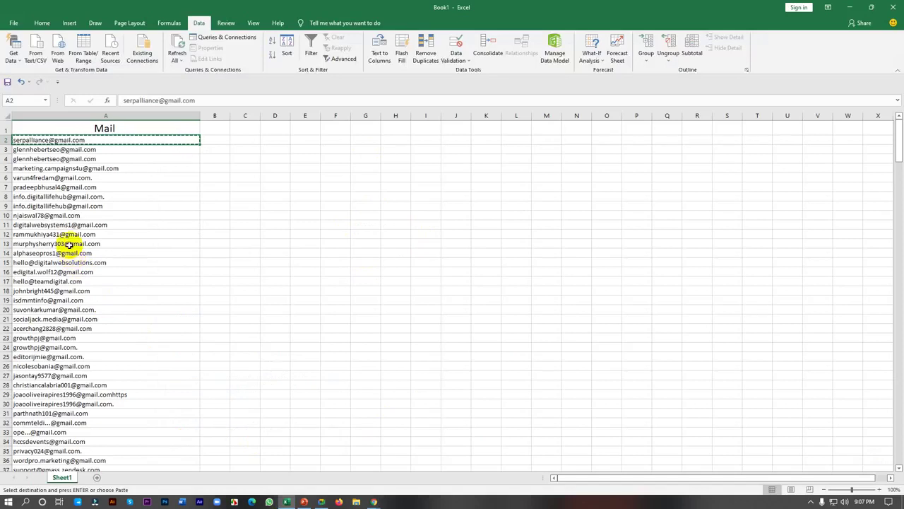
click(70, 235)
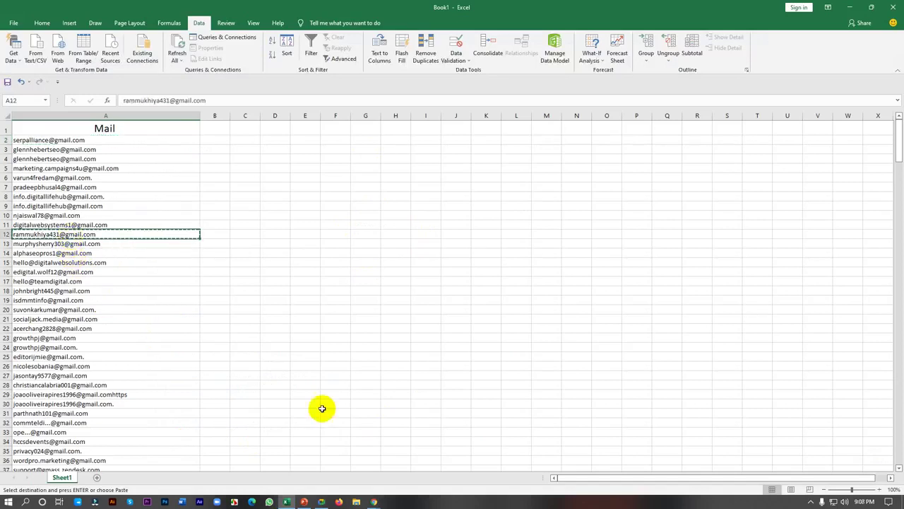
Replace the existing Google query in Chrome with the copied address from A12, search for it and look through the results
mouse_move(374, 502)
click(353, 468)
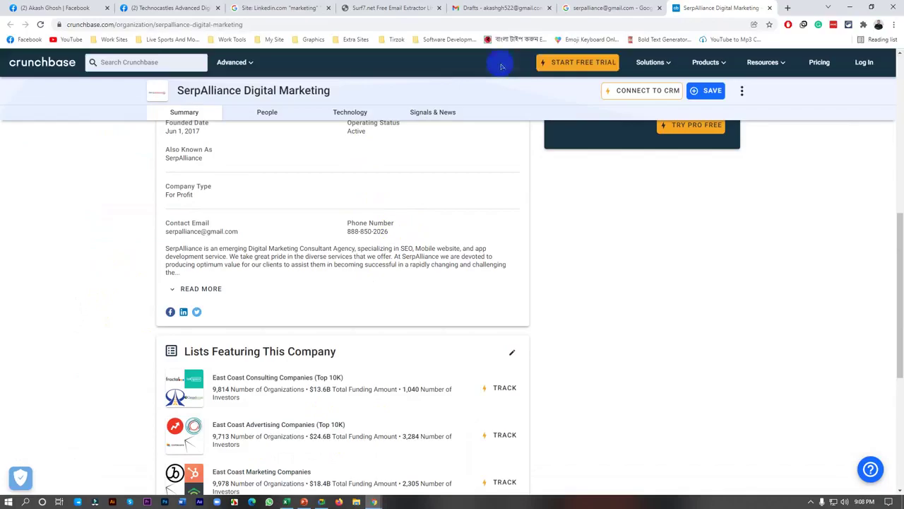
click(607, 8)
drag(236, 62, 42, 65)
key(ctrl+v)
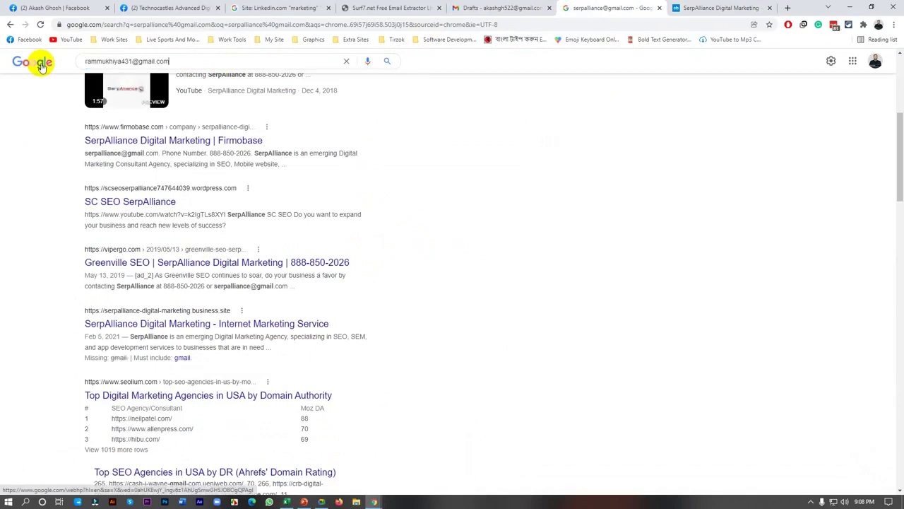
key(Return)
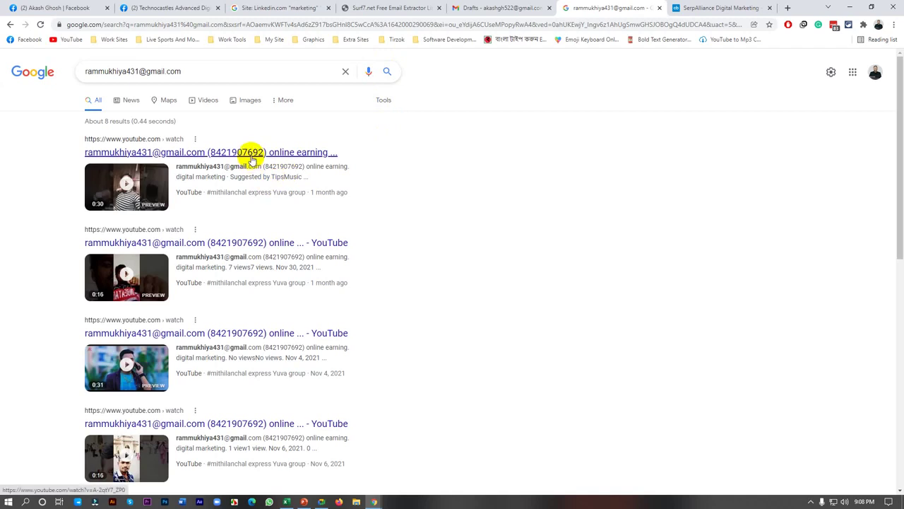
scroll(261, 173, down, 5)
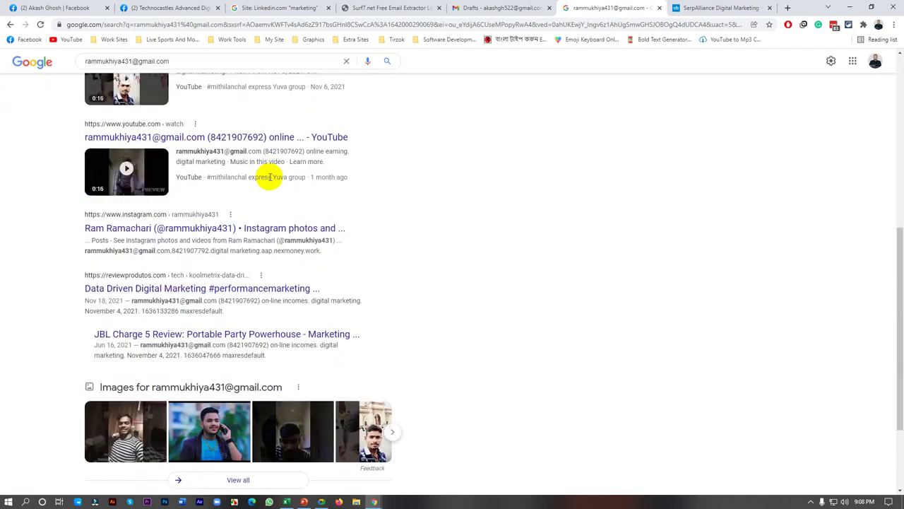
Open the Instagram profile result for the searched address in a new tab and bring that tab up
scroll(270, 178, down, 2)
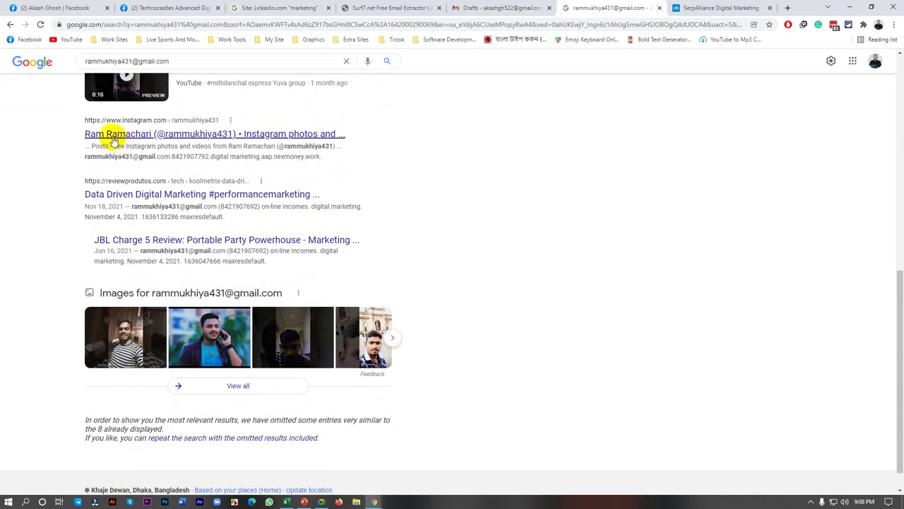
right_click(209, 137)
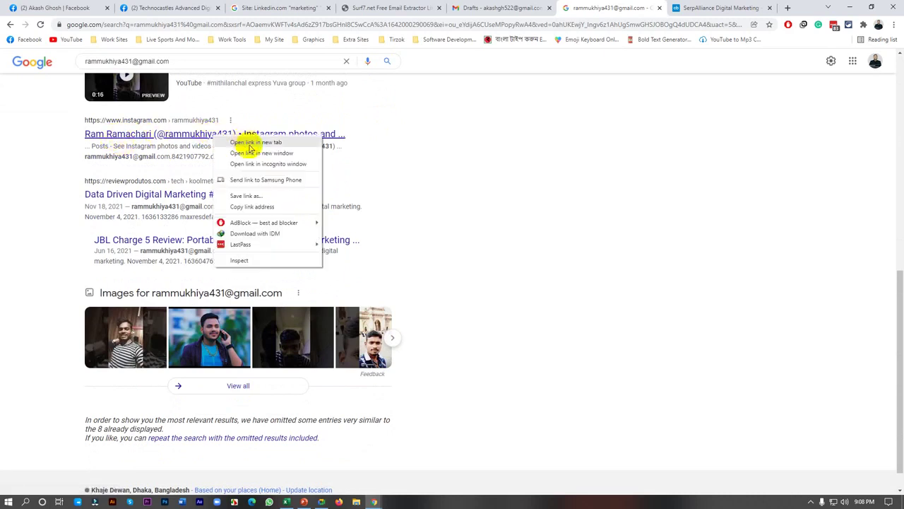
click(238, 141)
click(729, 7)
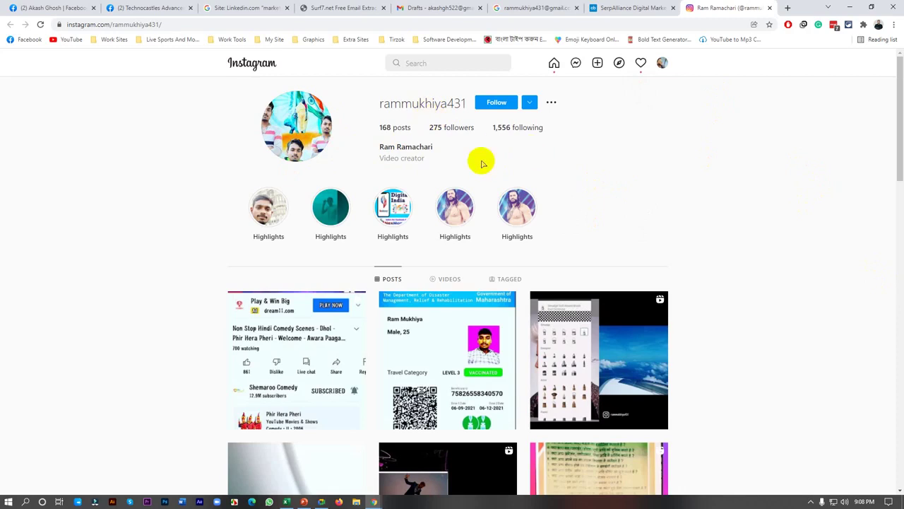
Look through the posts on the Instagram profile and return to the profile header
scroll(453, 290, down, 5)
scroll(460, 265, down, 5)
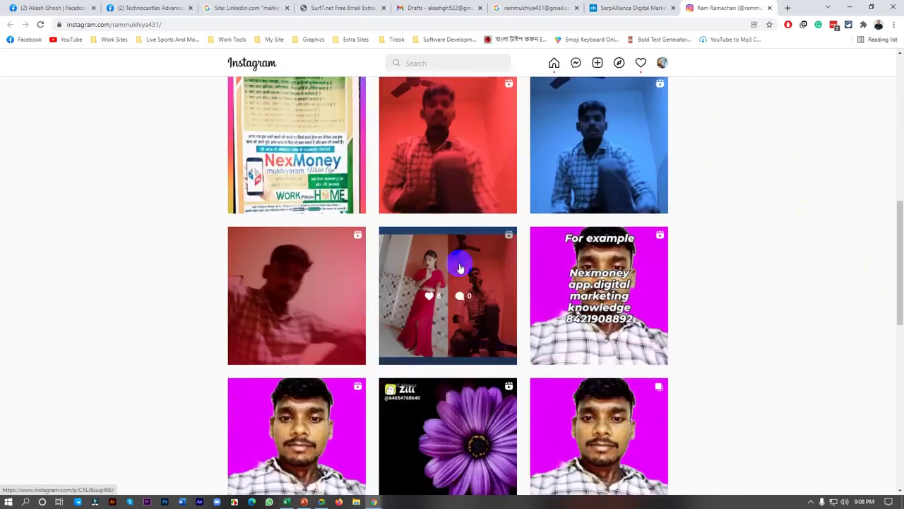
scroll(674, 331, down, 3)
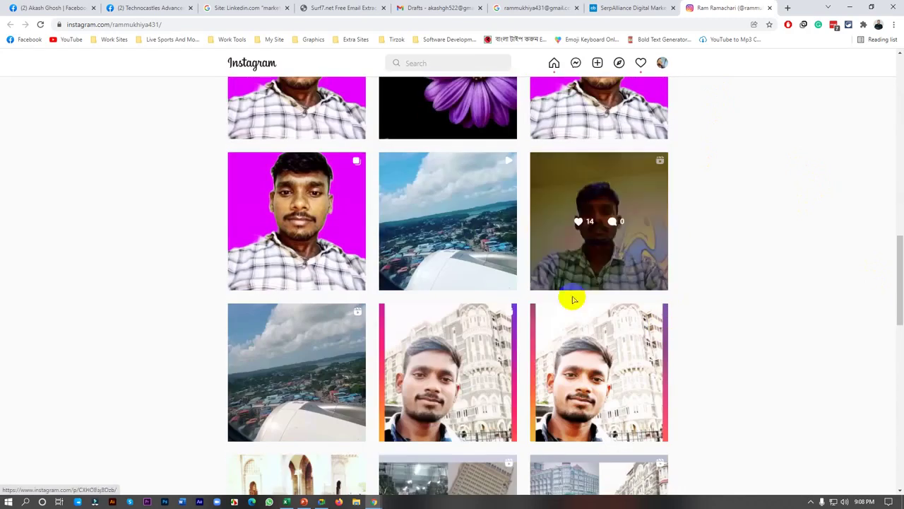
scroll(457, 304, down, 3)
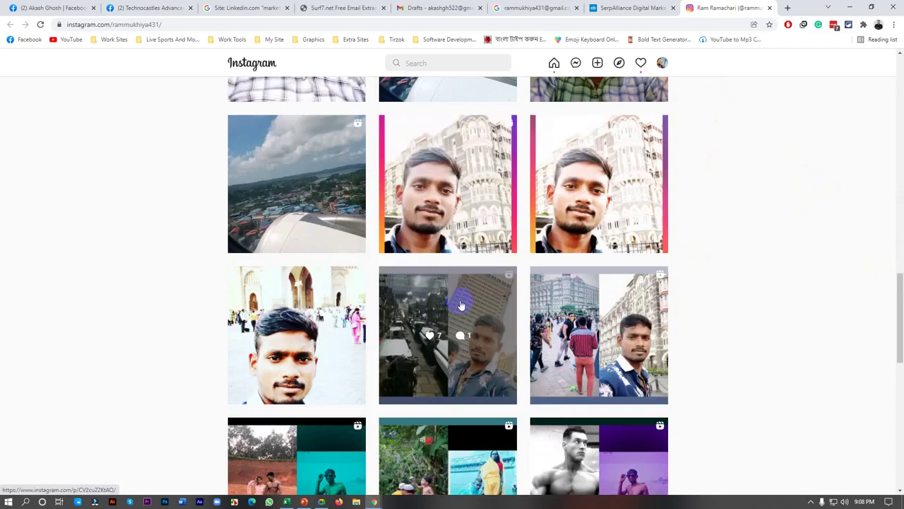
scroll(460, 305, down, 2)
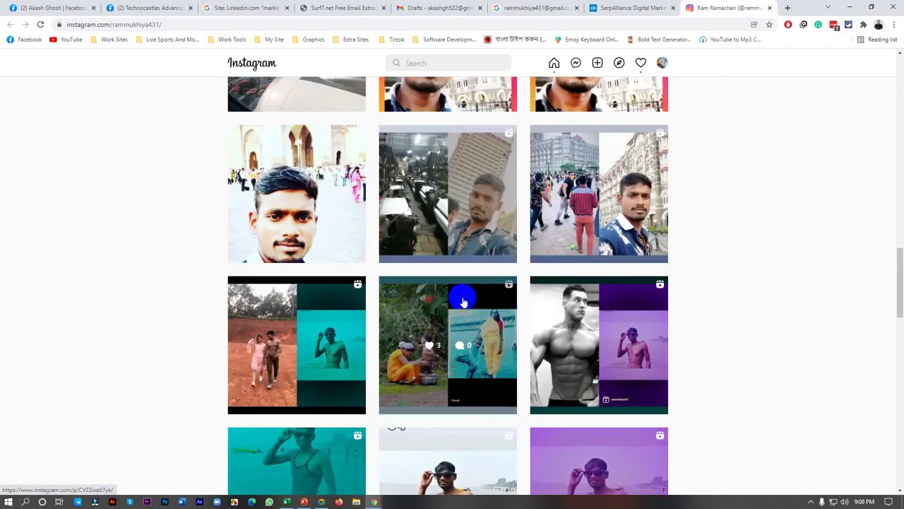
scroll(463, 302, up, 10)
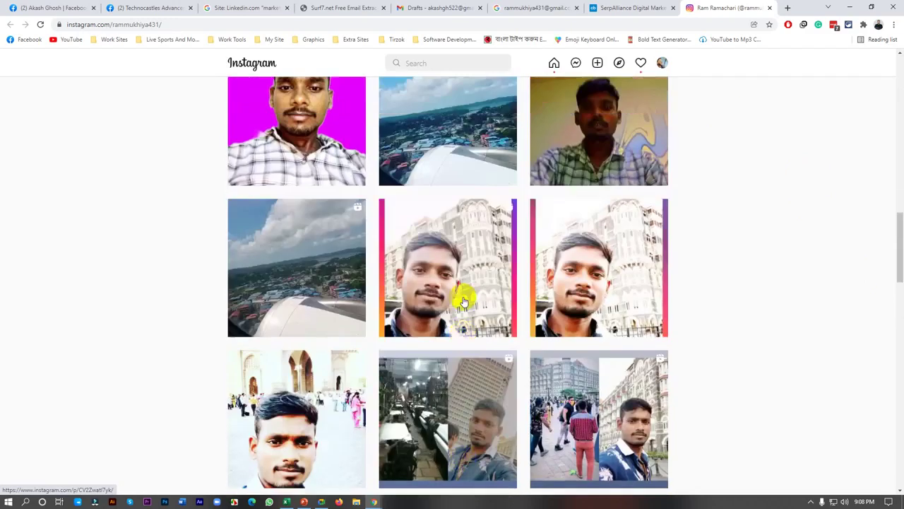
scroll(463, 302, up, 5)
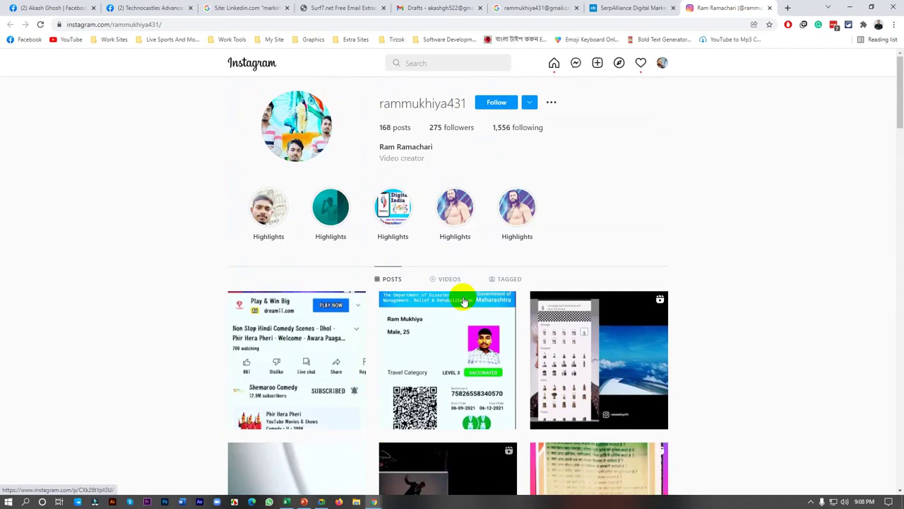
Close the Instagram, SerpAlliance Crunchbase and Google address search tabs
click(769, 8)
click(769, 9)
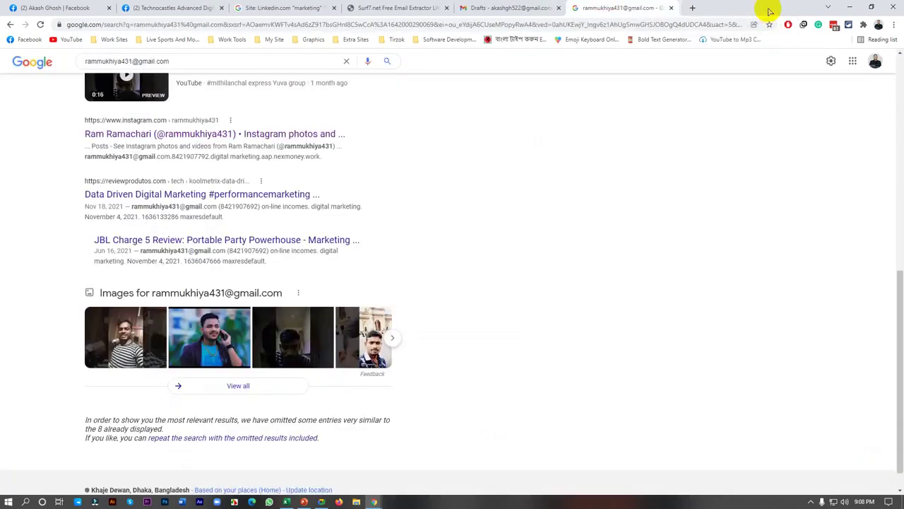
click(673, 8)
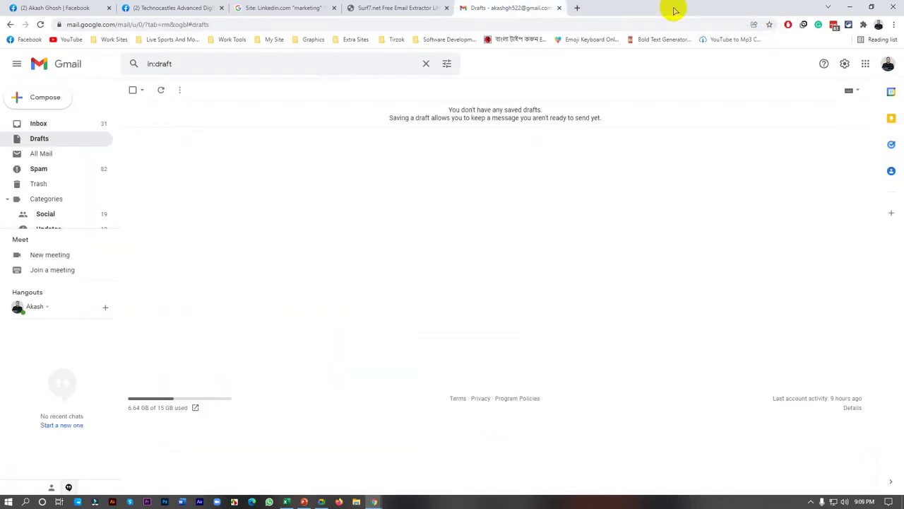
Look over the Gmail inbox and delete all messages in the Spam folder
click(61, 127)
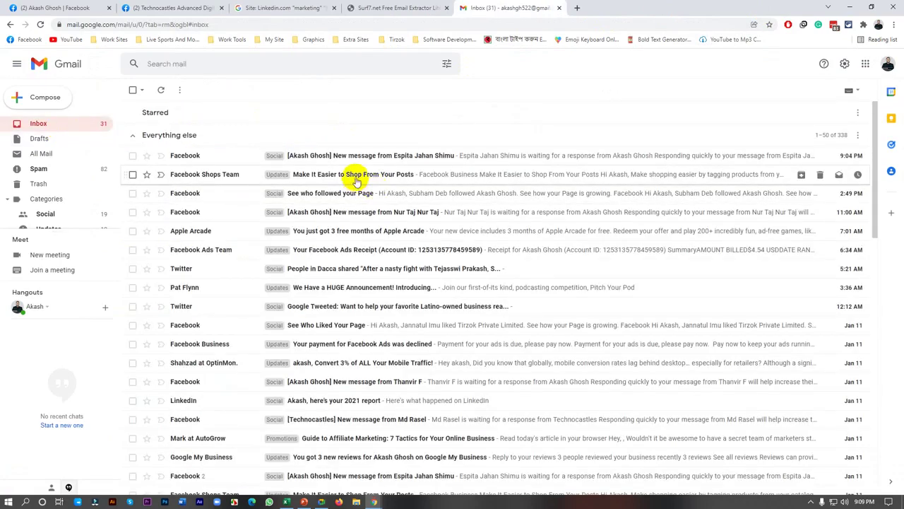
scroll(356, 182, down, 4)
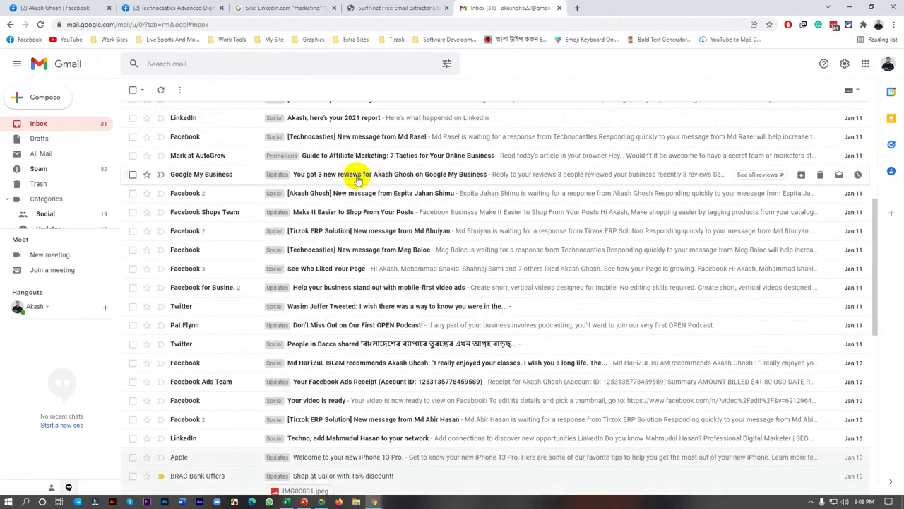
scroll(356, 180, up, 4)
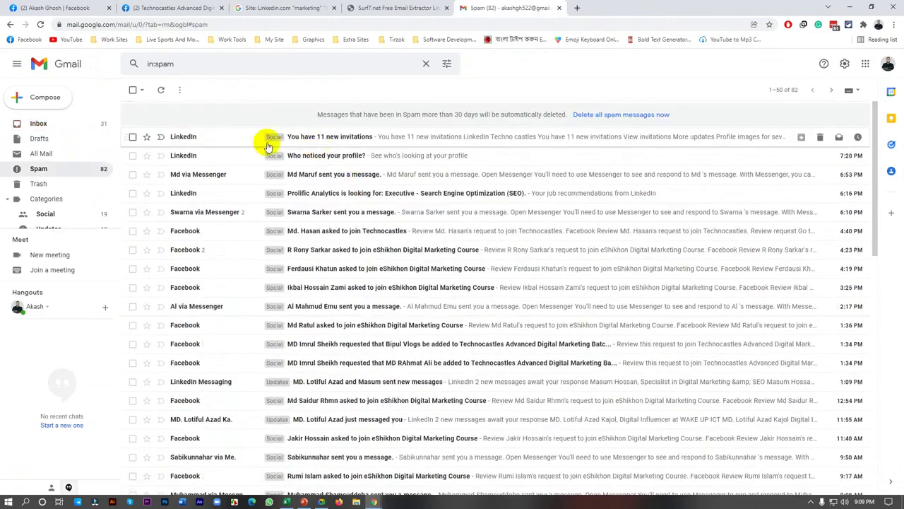
click(586, 115)
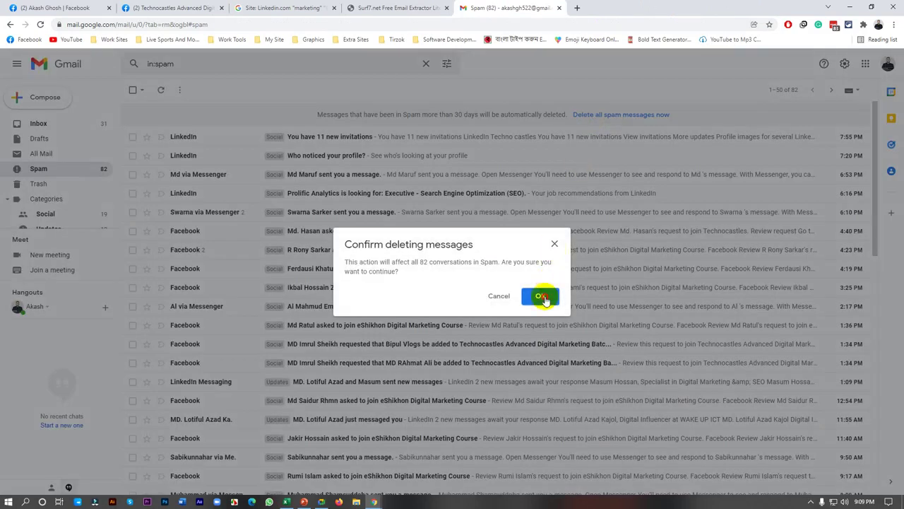
click(540, 296)
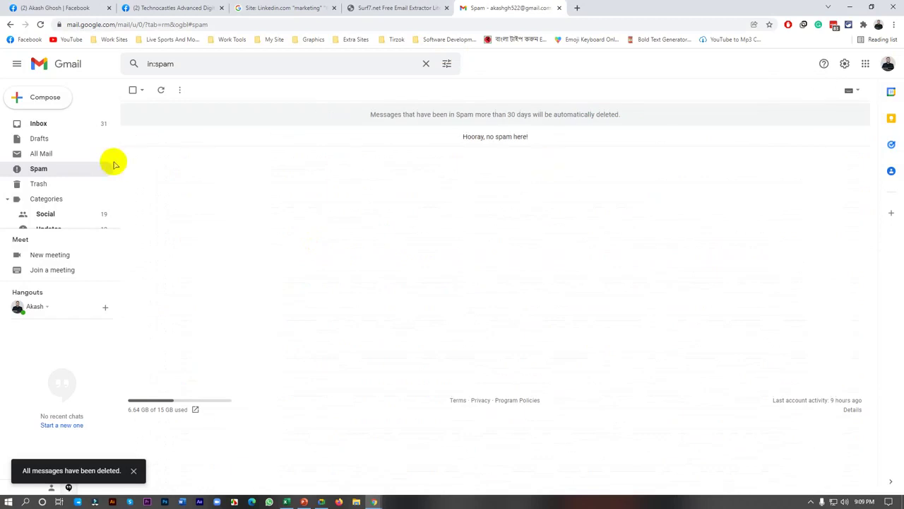
Move the inbox conversations from the newest Facebook message down to the Jan 10 LinkedIn message to the trash
click(88, 121)
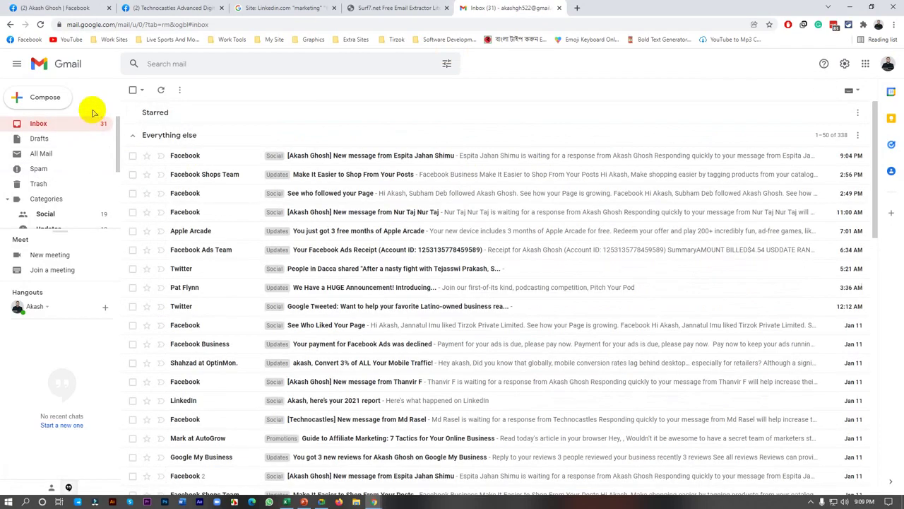
click(132, 155)
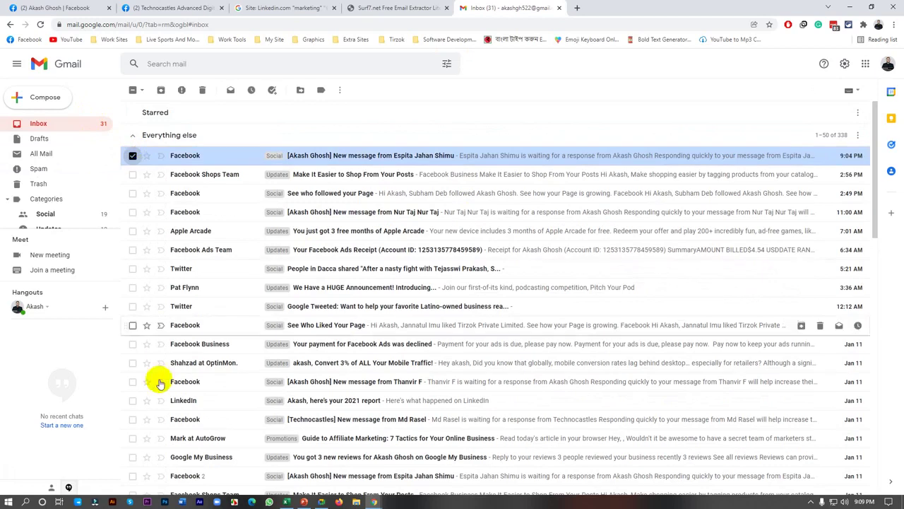
scroll(138, 400, down, 3)
scroll(140, 400, down, 5)
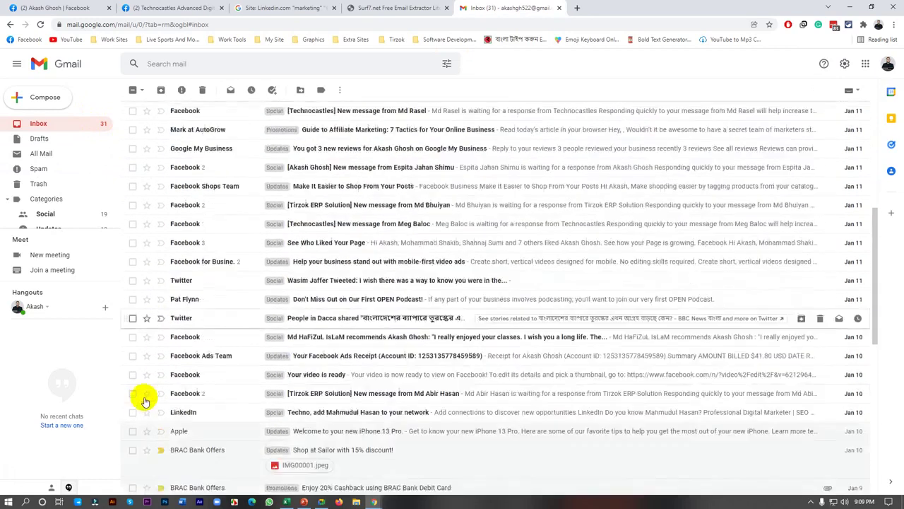
shift+click(132, 344)
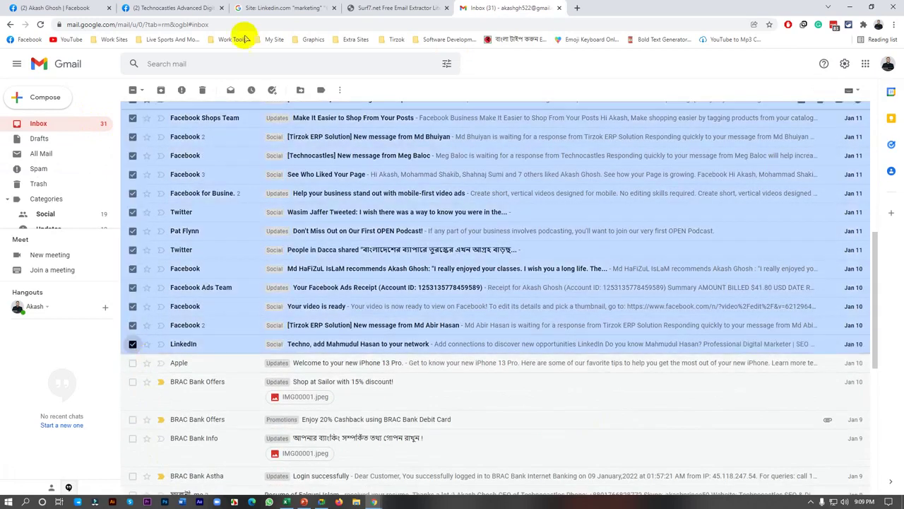
click(203, 93)
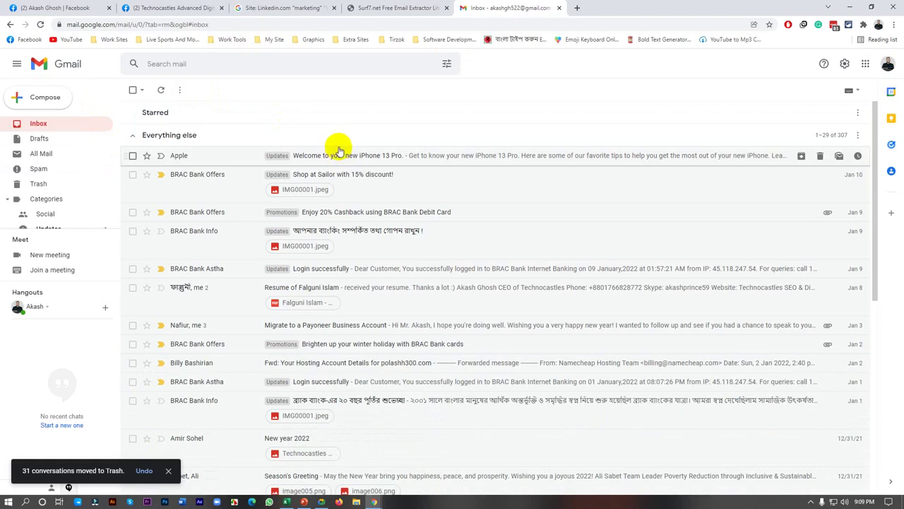
Reload the Surf7.net Email Extractor page to clear its fields and switch to the 08-E-mail Marketing.pptx presentation in PowerPoint
click(363, 8)
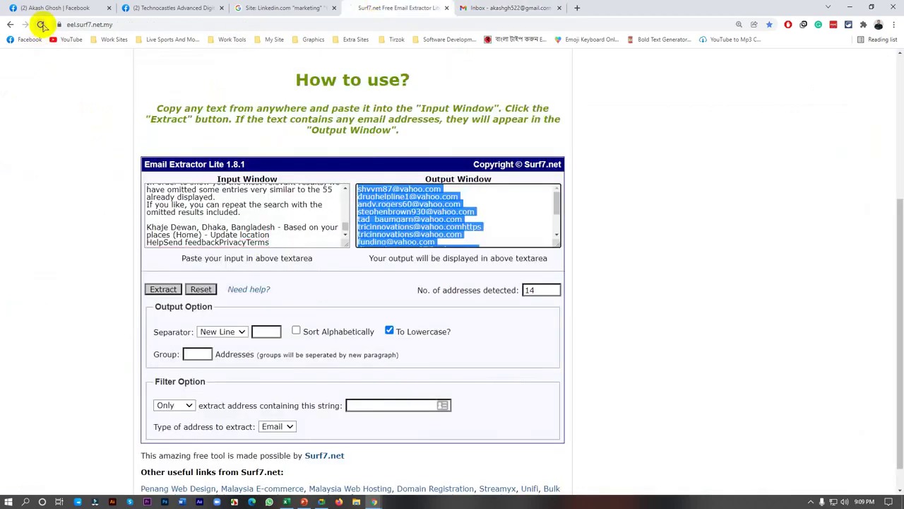
click(40, 24)
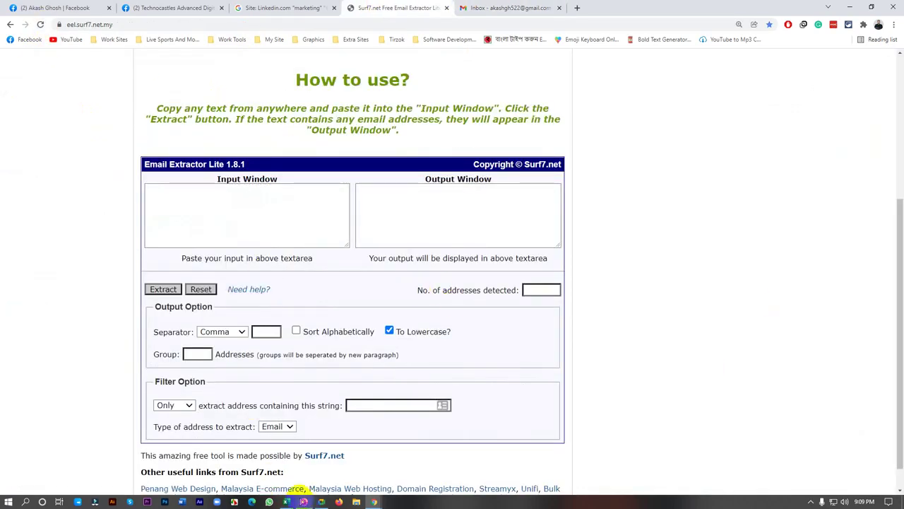
click(304, 501)
click(322, 421)
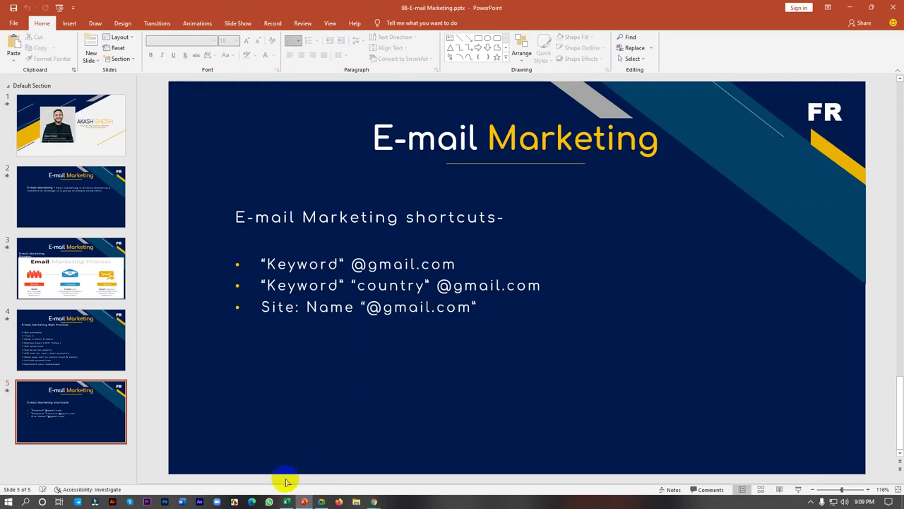
Switch to the Excel workbook and save it to the Desktop as Book1.csv in CSV (Comma delimited) format
click(286, 502)
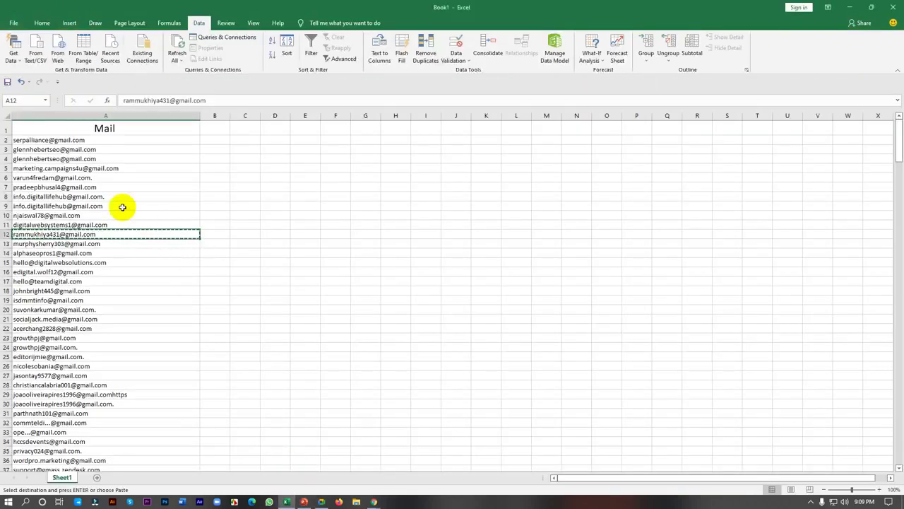
click(293, 273)
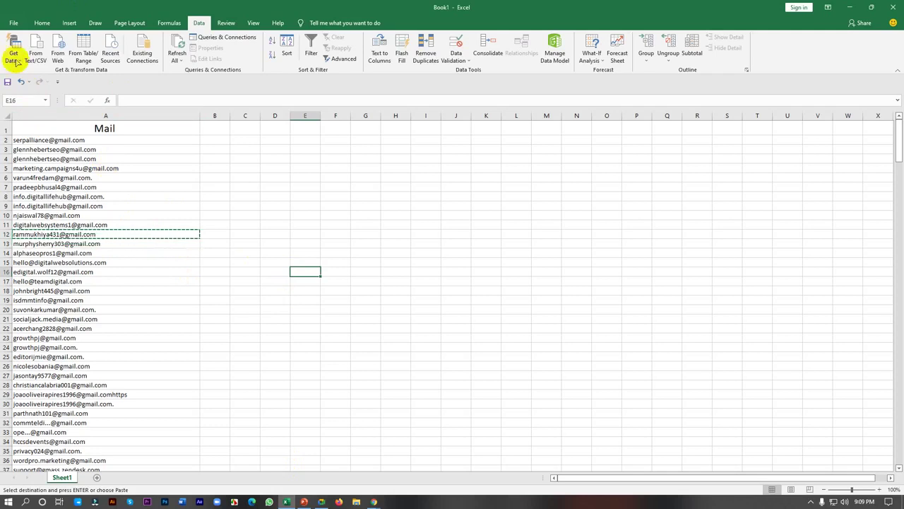
click(14, 23)
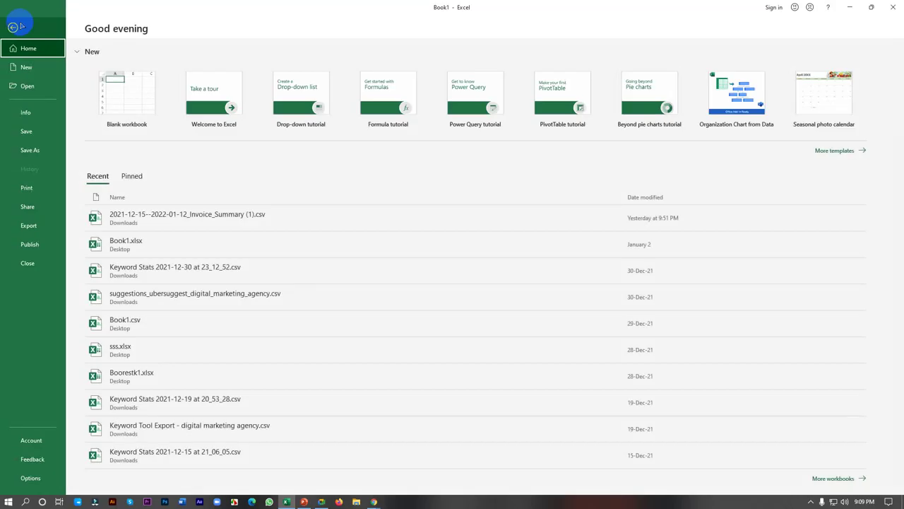
click(31, 150)
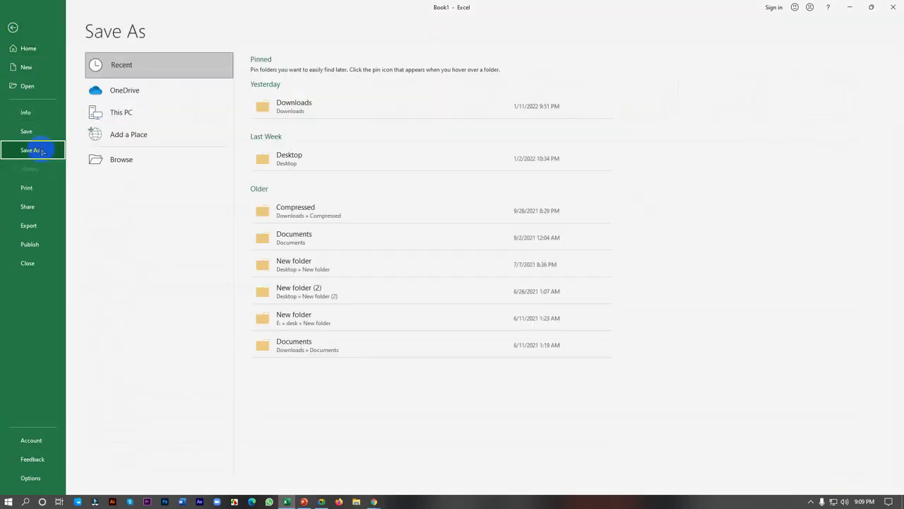
click(296, 161)
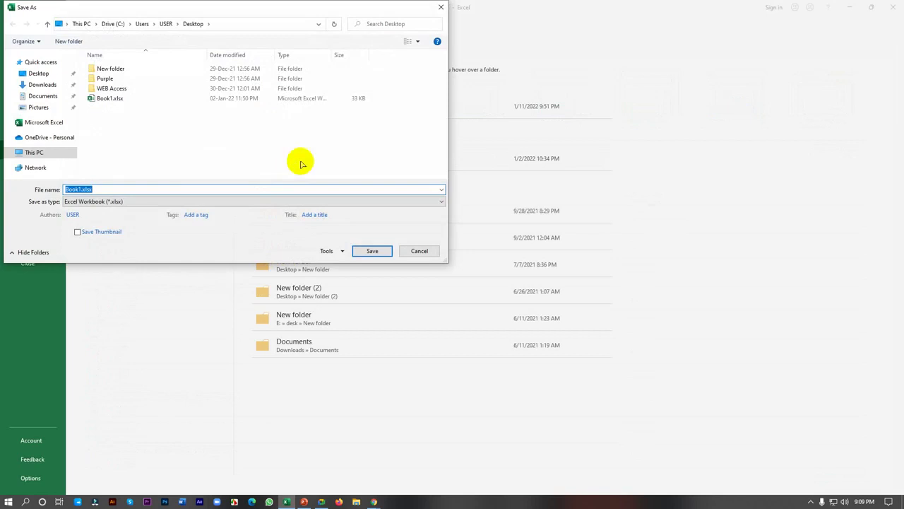
click(94, 203)
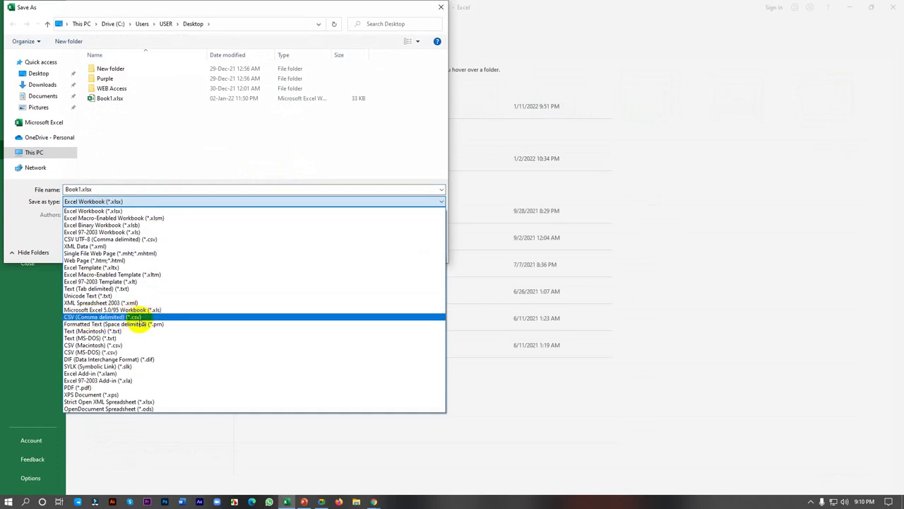
click(140, 316)
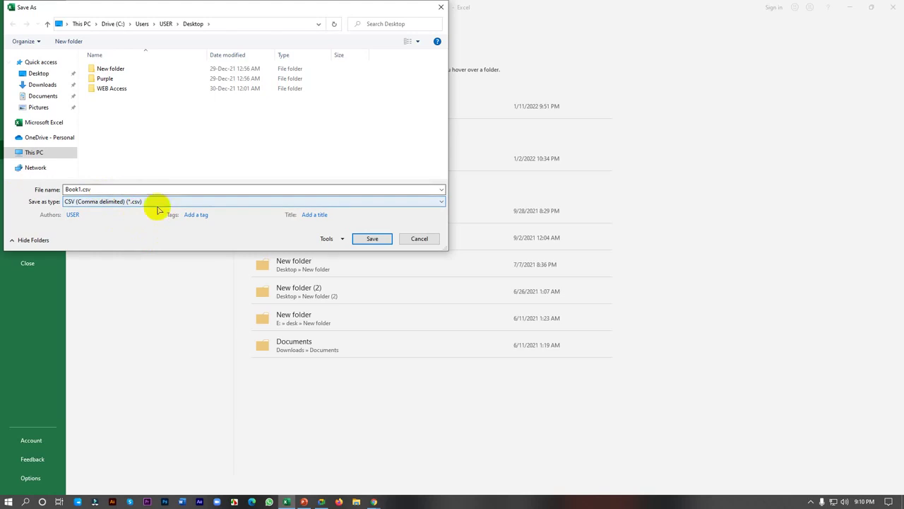
click(372, 239)
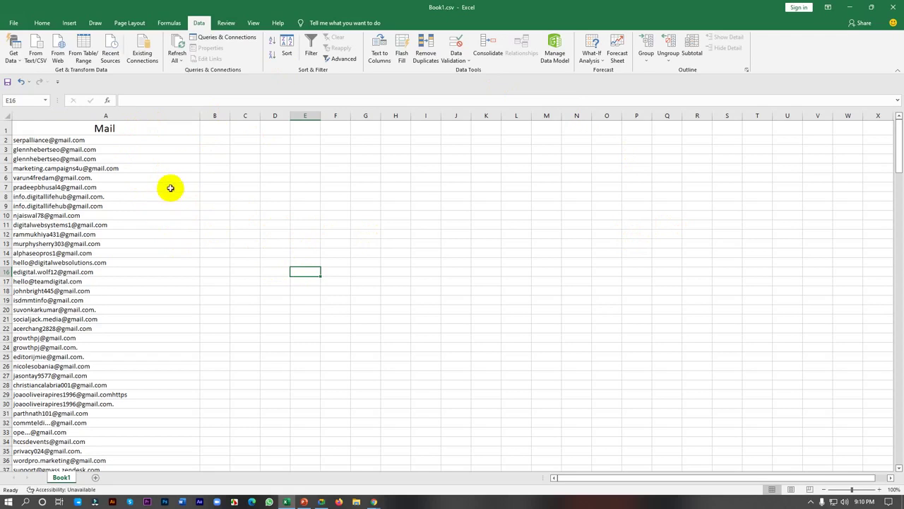
click(41, 23)
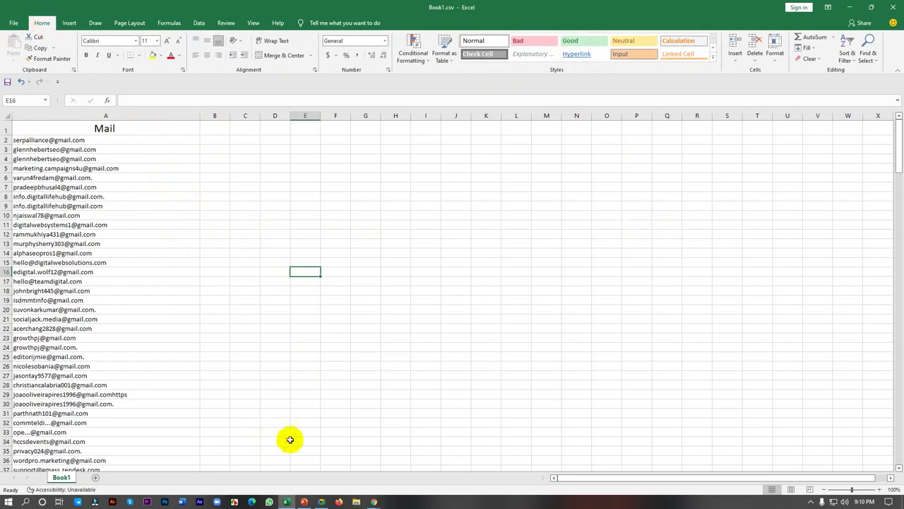
click(850, 7)
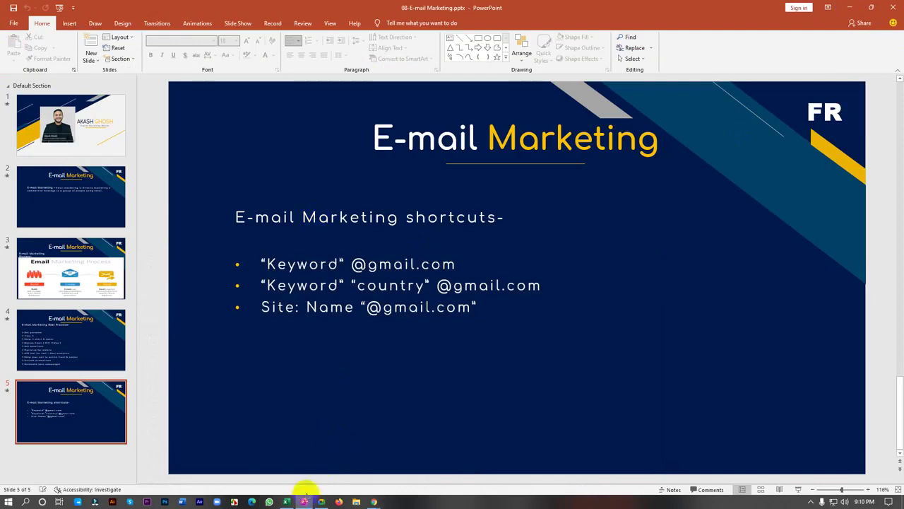
mouse_move(288, 499)
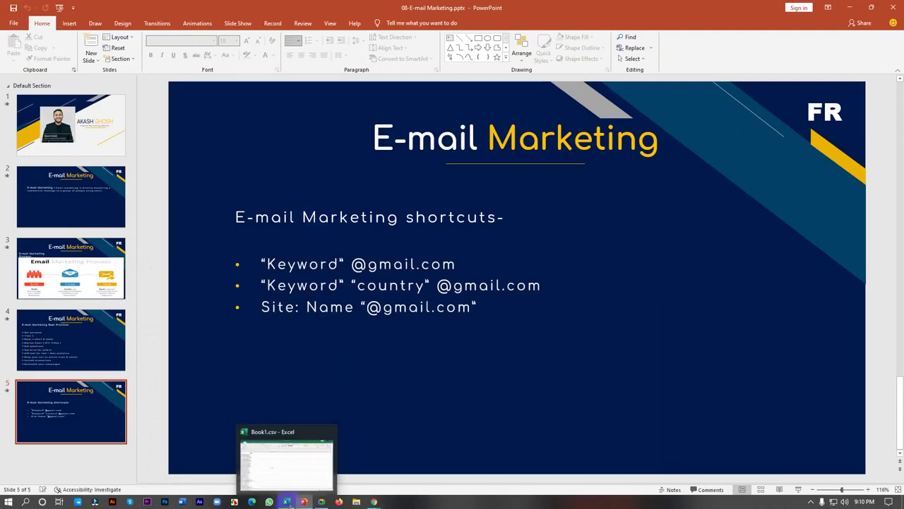
click(298, 465)
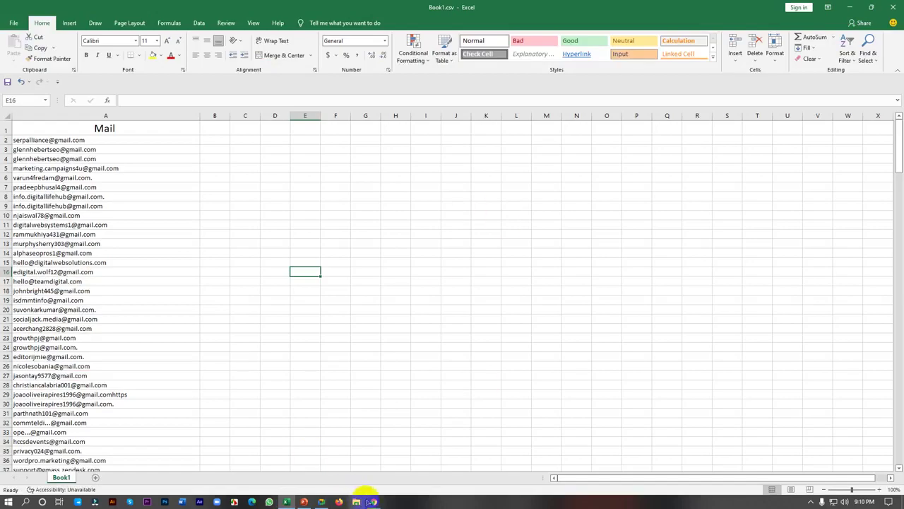
Switch to the Surf7.net Email Extractor page in Chrome and highlight its web address
mouse_move(374, 500)
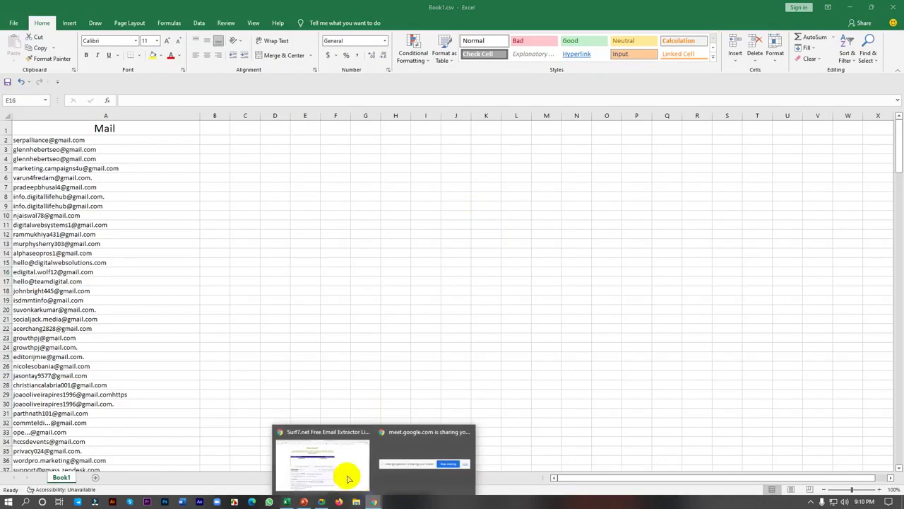
click(348, 479)
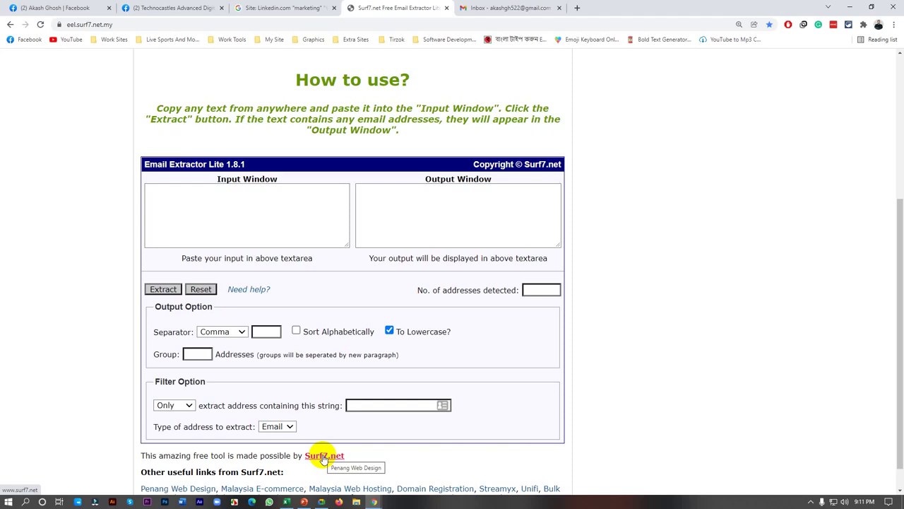
click(256, 25)
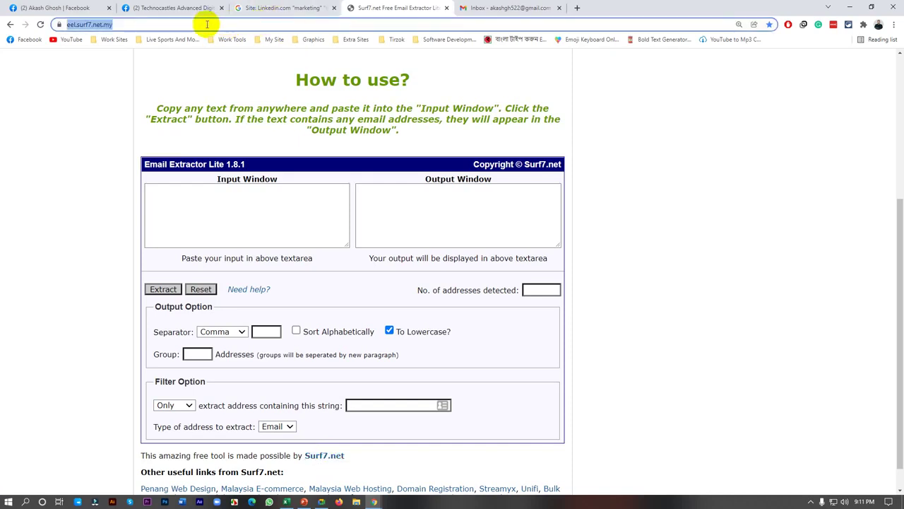
click(627, 140)
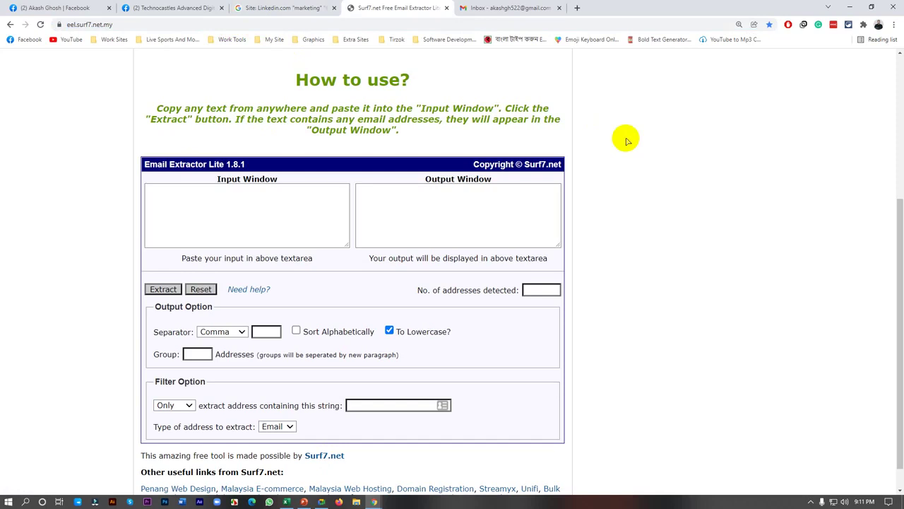